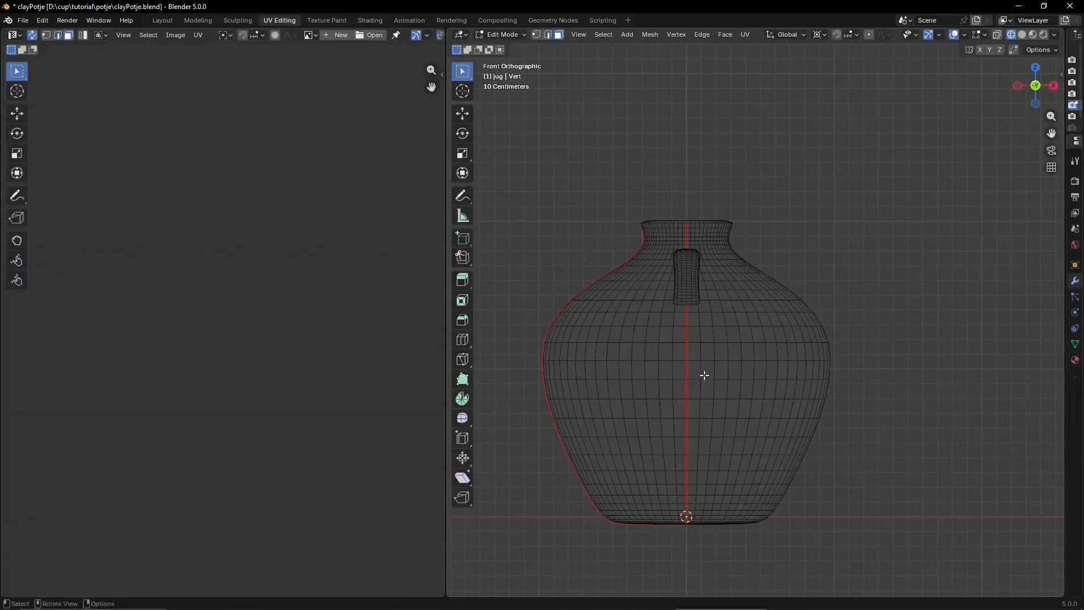
key(ctrl+l)
click(746, 35)
click(779, 135)
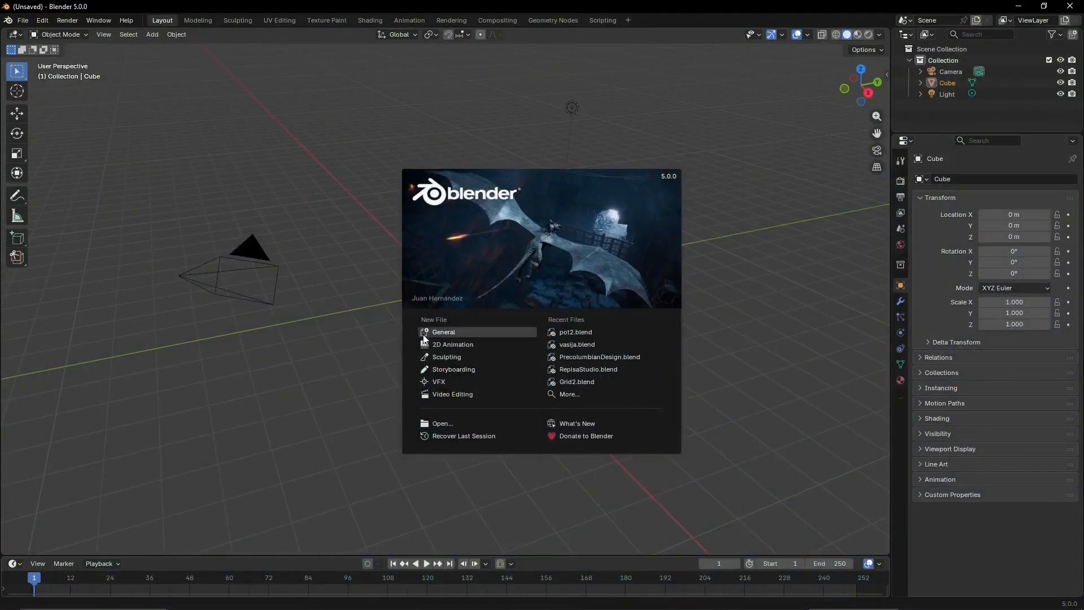
- Start a new General file and delete the default cube
click(425, 337)
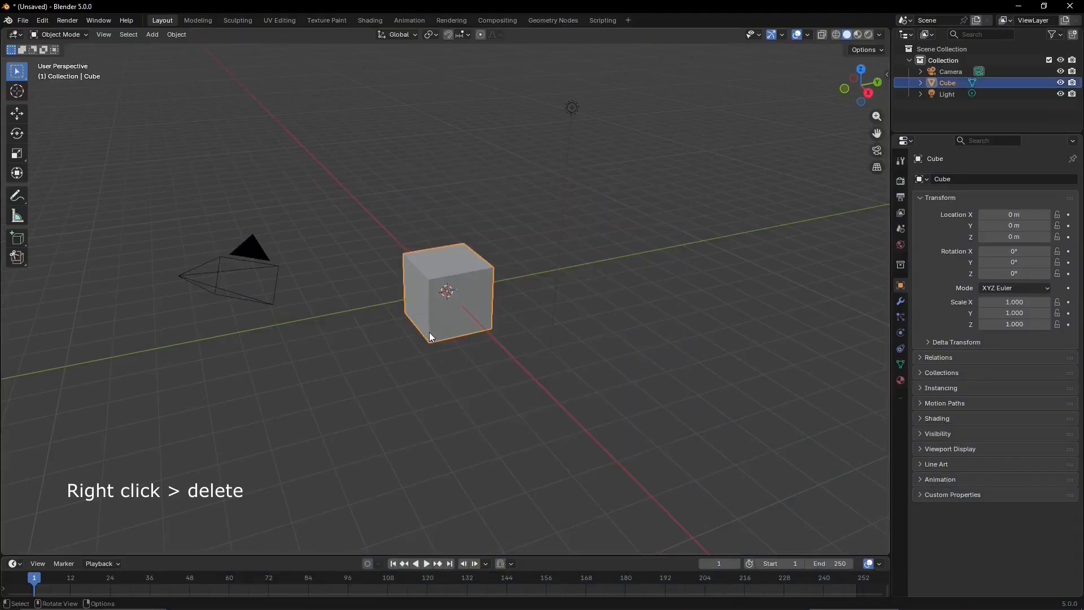
key(x)
click(429, 332)
- Add a single-vertex mesh object at the world origin
click(157, 34)
mouse_move(174, 46)
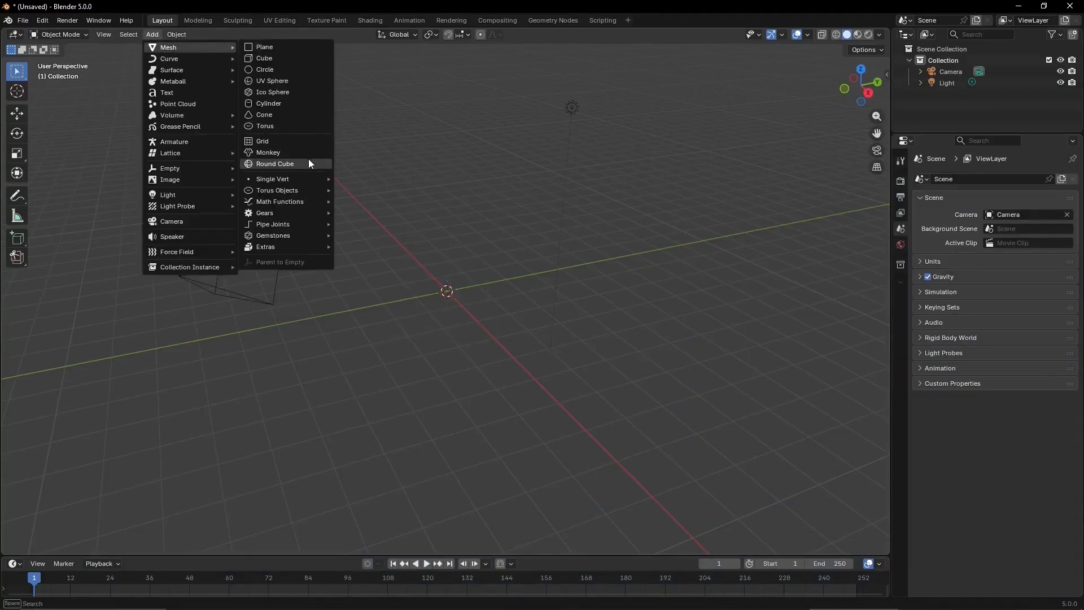
mouse_move(308, 178)
click(367, 177)
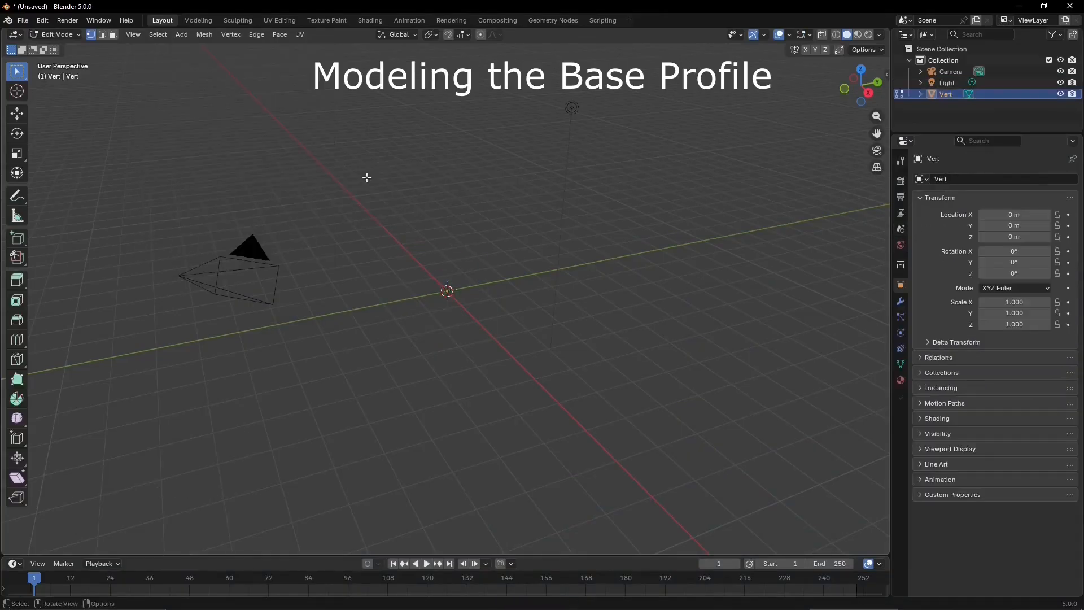
- In front view, extrude the vertex about 1.14 m outward and 0.25 m up, and extrude again about 1.12 m up with a slight outward lean
click(844, 92)
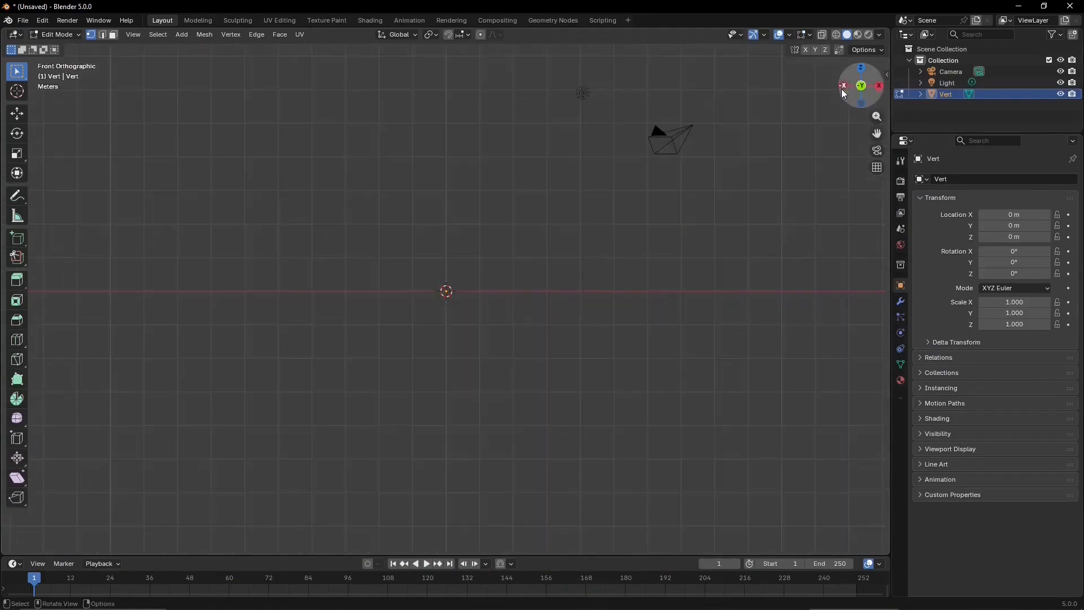
key(g)
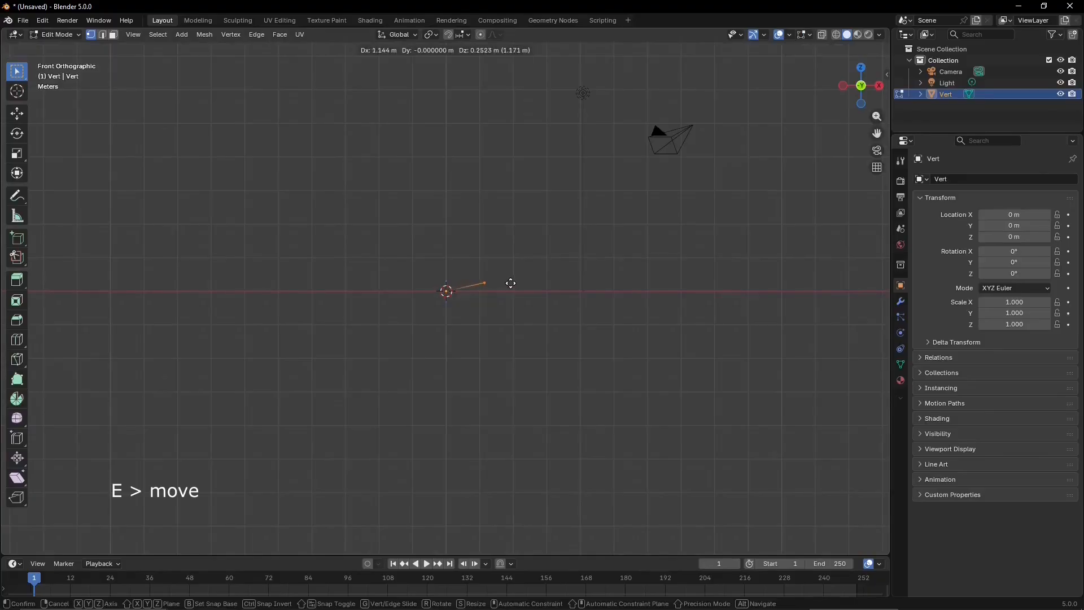
click(510, 282)
scroll(508, 283, up, 6)
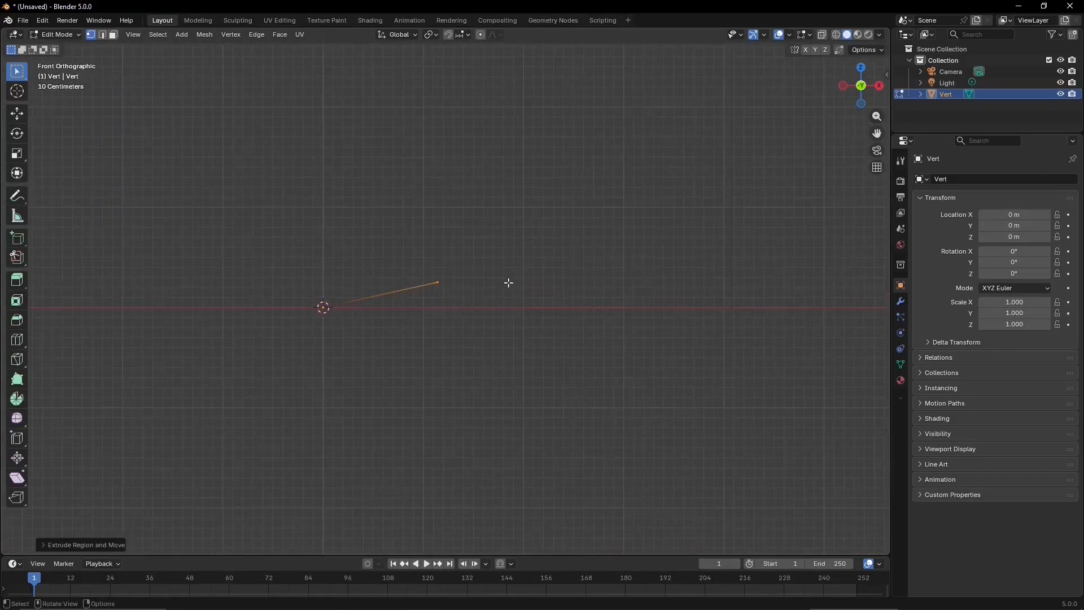
key(e)
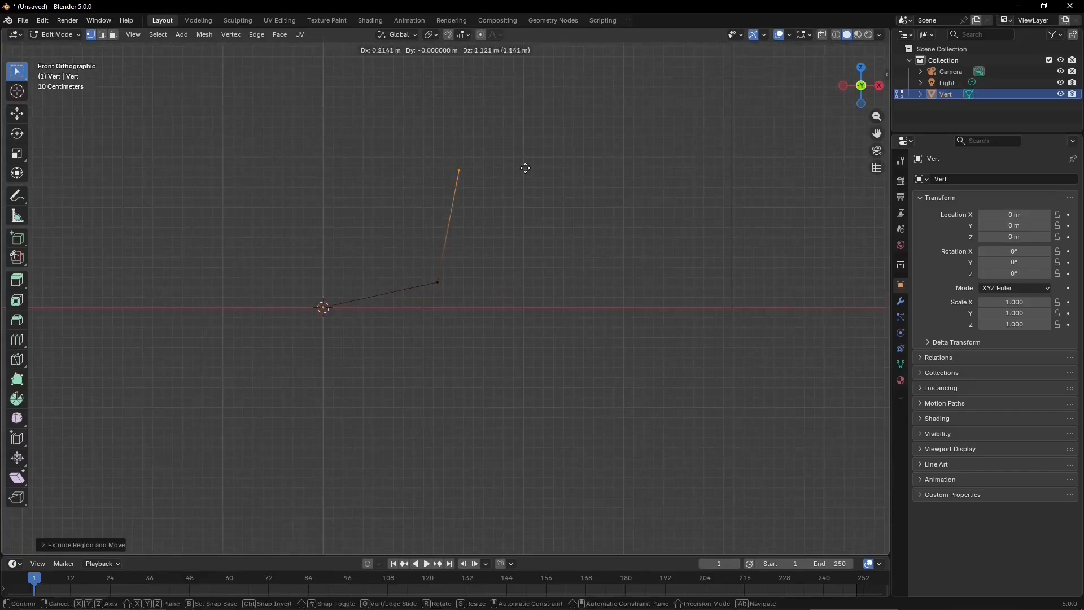
click(525, 168)
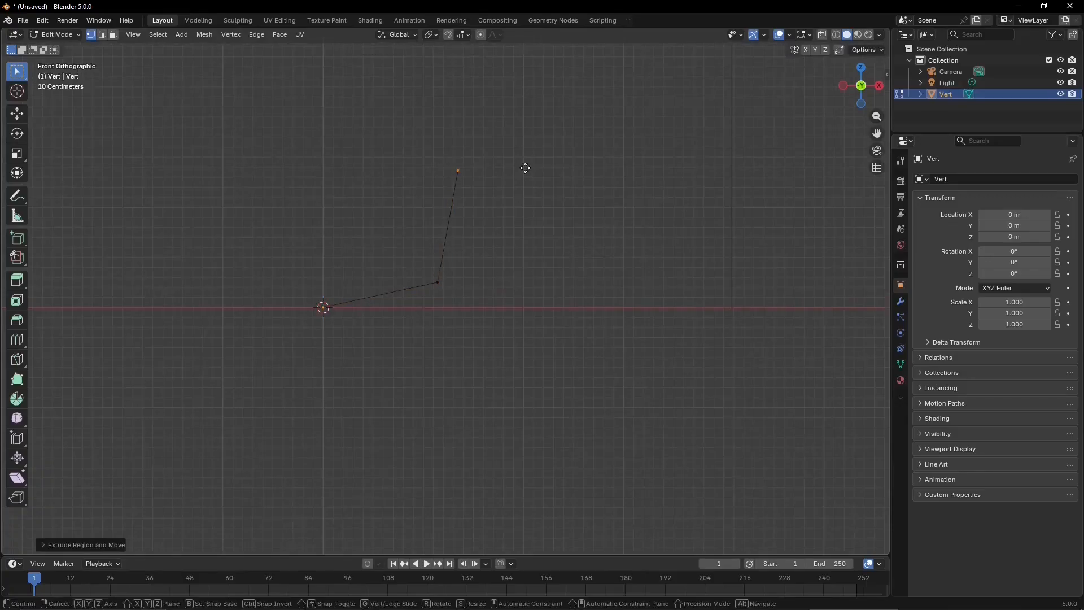
- Extrude the profile's end vertex about 0.9 m inward and slightly up for the shoulder, plus a neck segment about 0.3 m long
key(e)
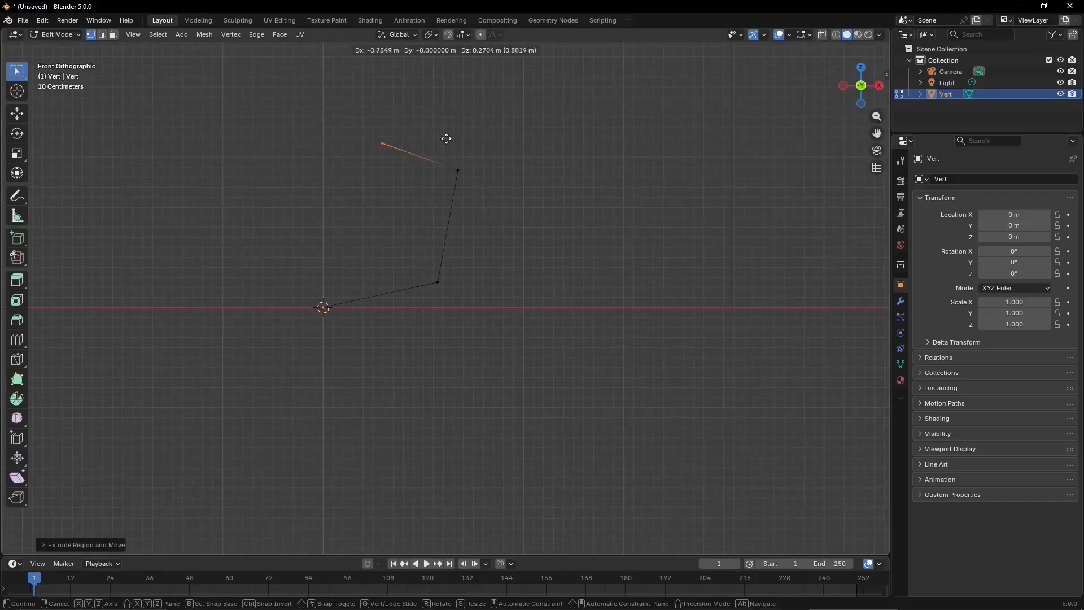
click(437, 134)
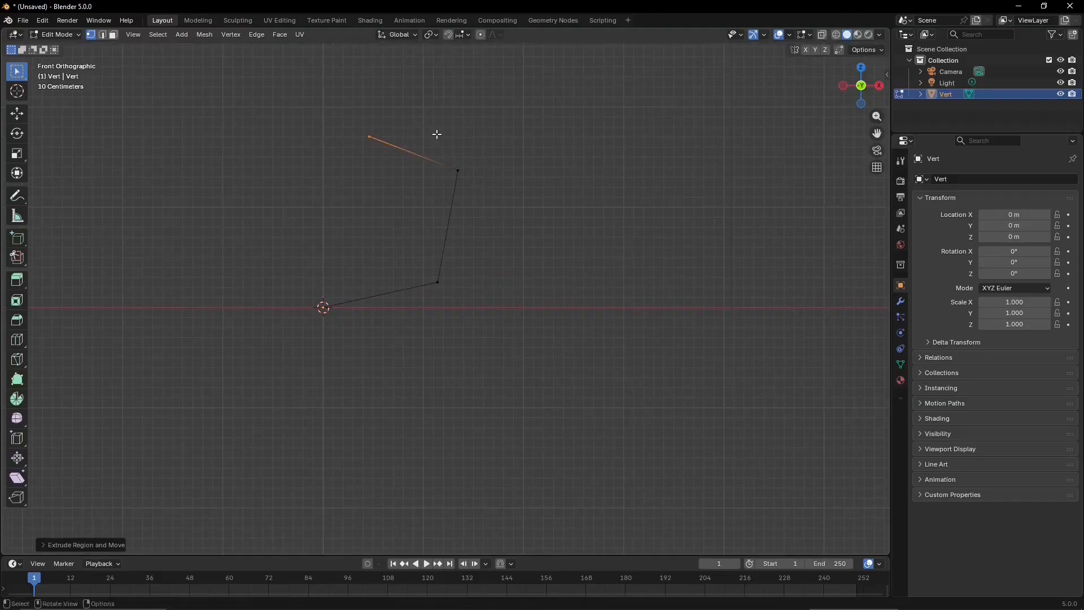
key(e)
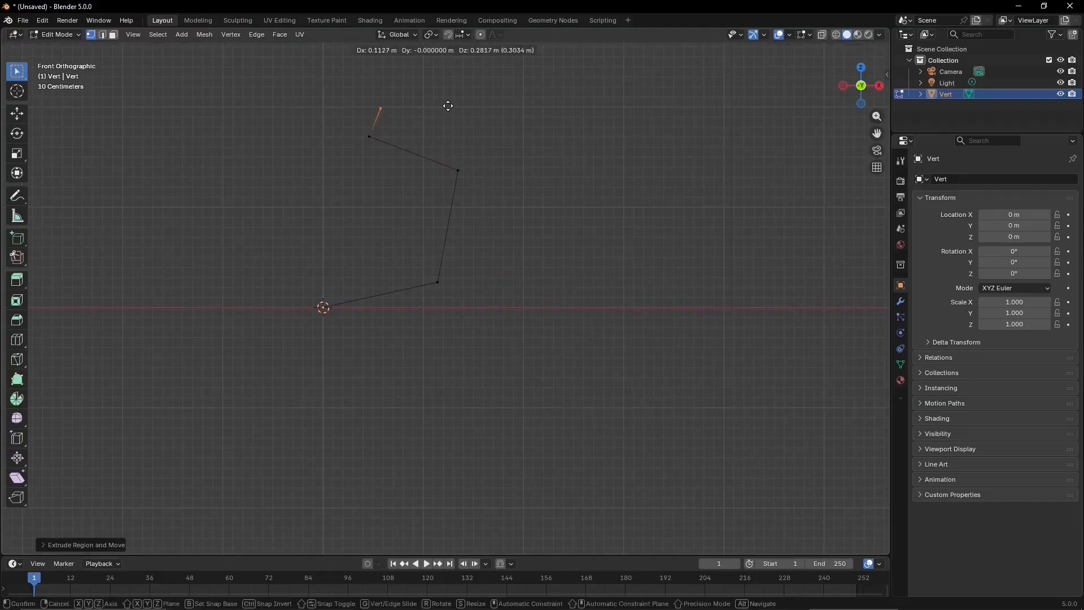
click(448, 106)
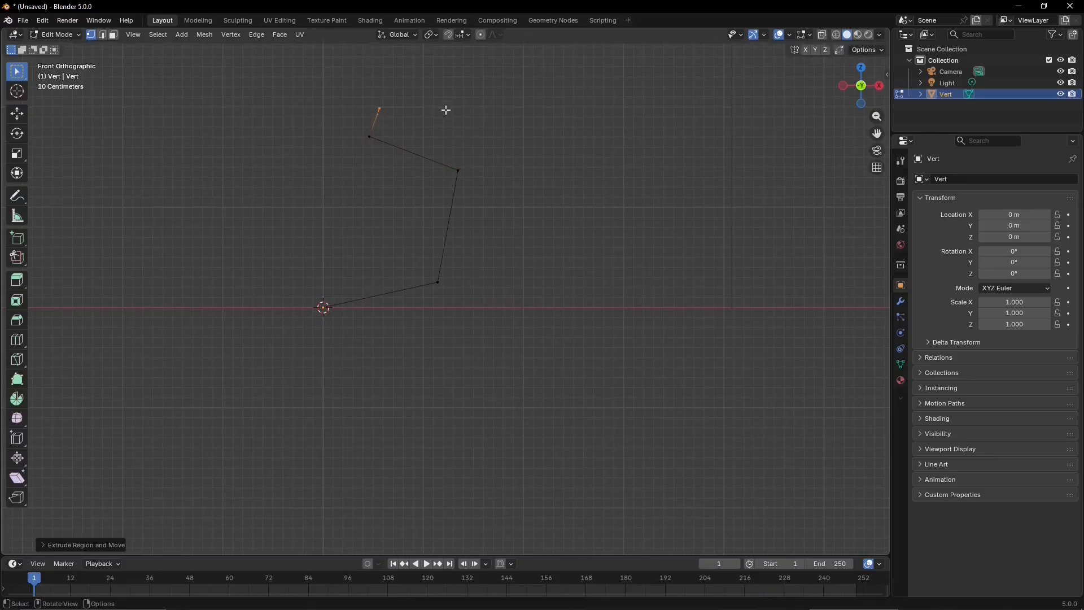
- Move the profile's lower corner vertex about 0.16 m inward and 0.02 m up
drag(506, 362, 402, 254)
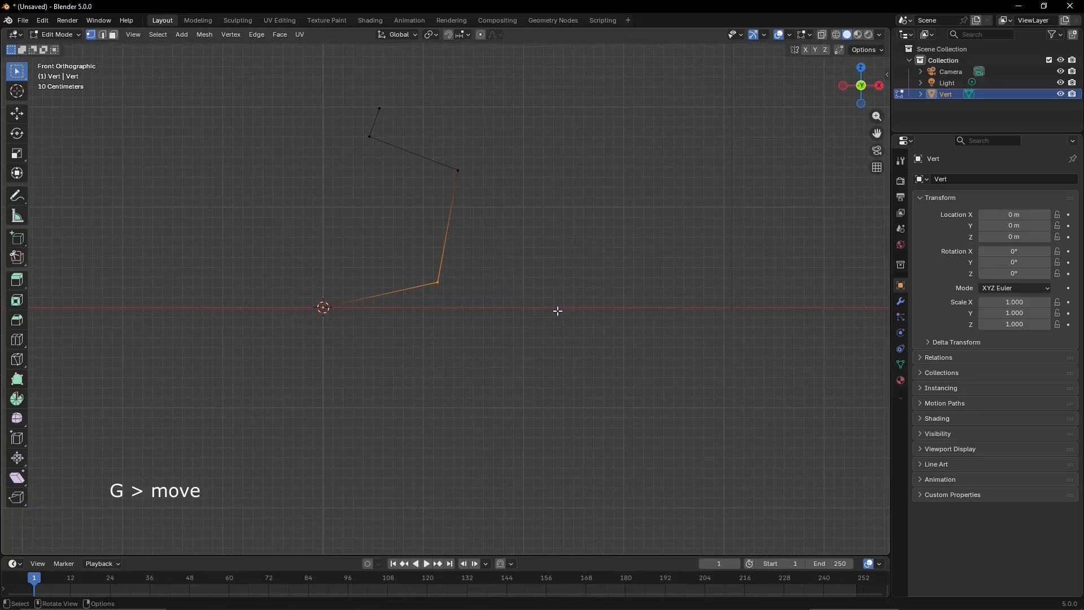
key(g)
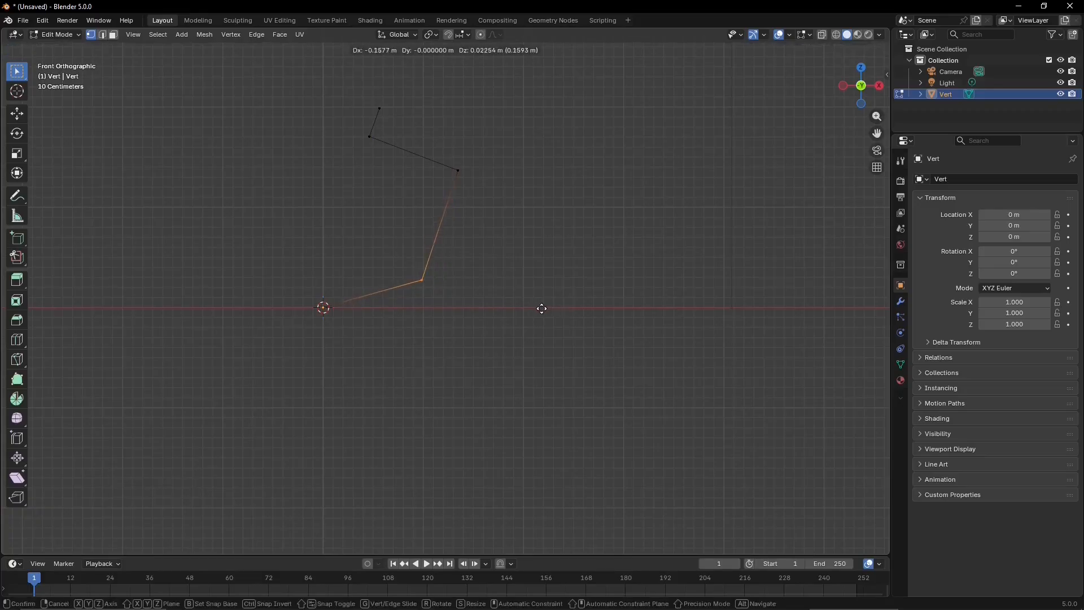
click(541, 309)
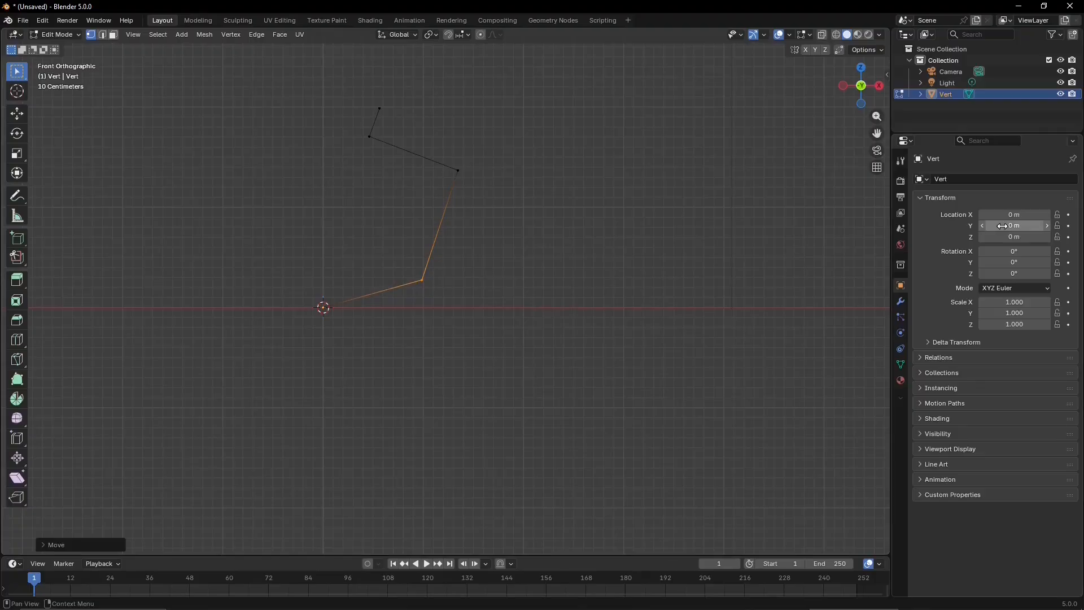
- Add a Subdivision Surface modifier to the profile with viewport and render levels both at 3
click(901, 302)
click(972, 180)
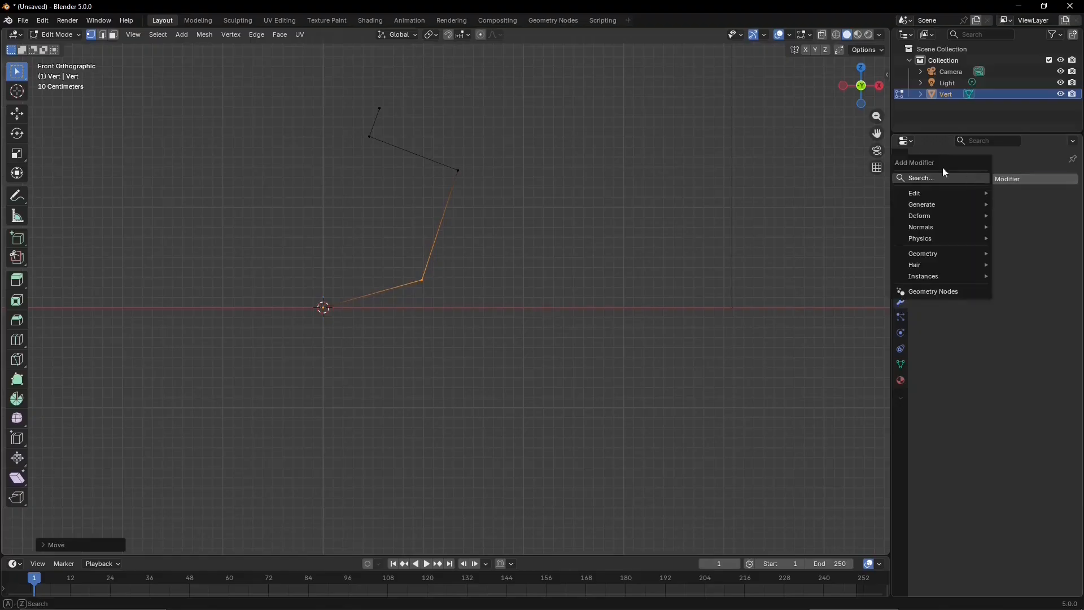
mouse_move(915, 210)
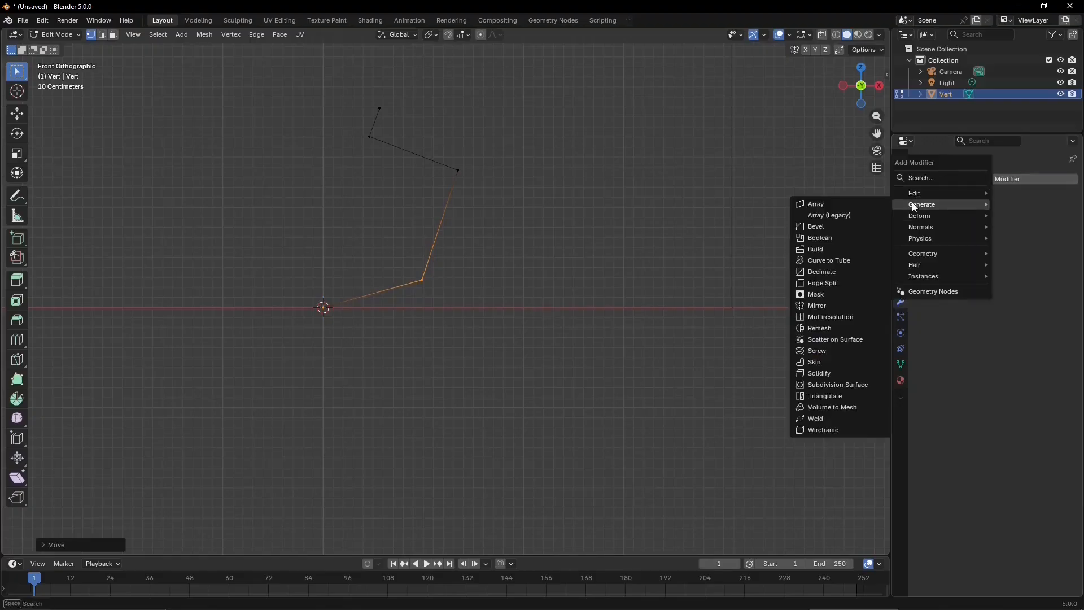
click(810, 385)
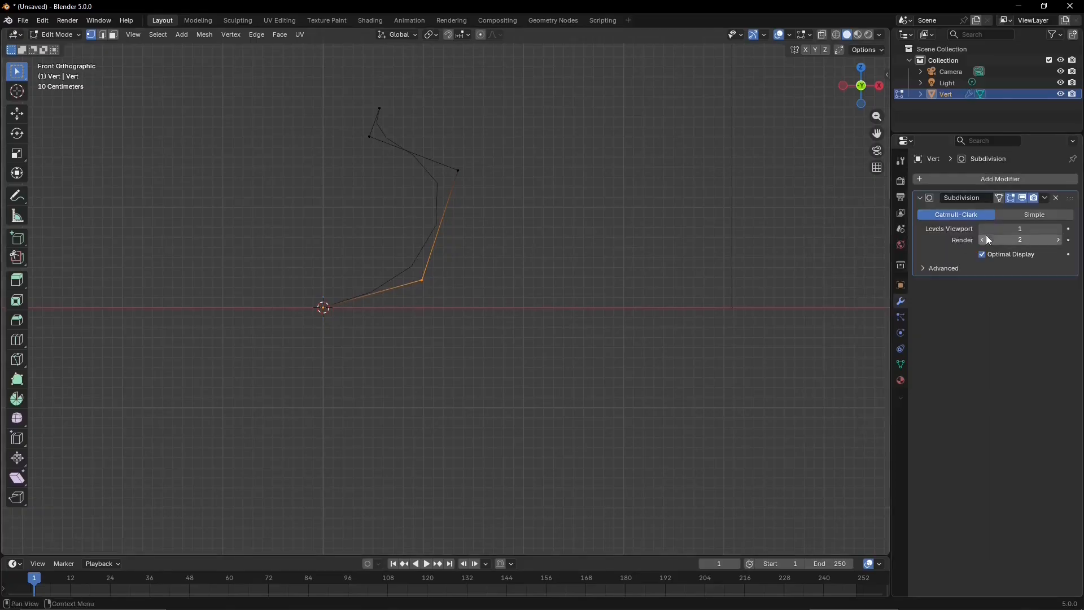
double_click(1019, 227)
text(3)
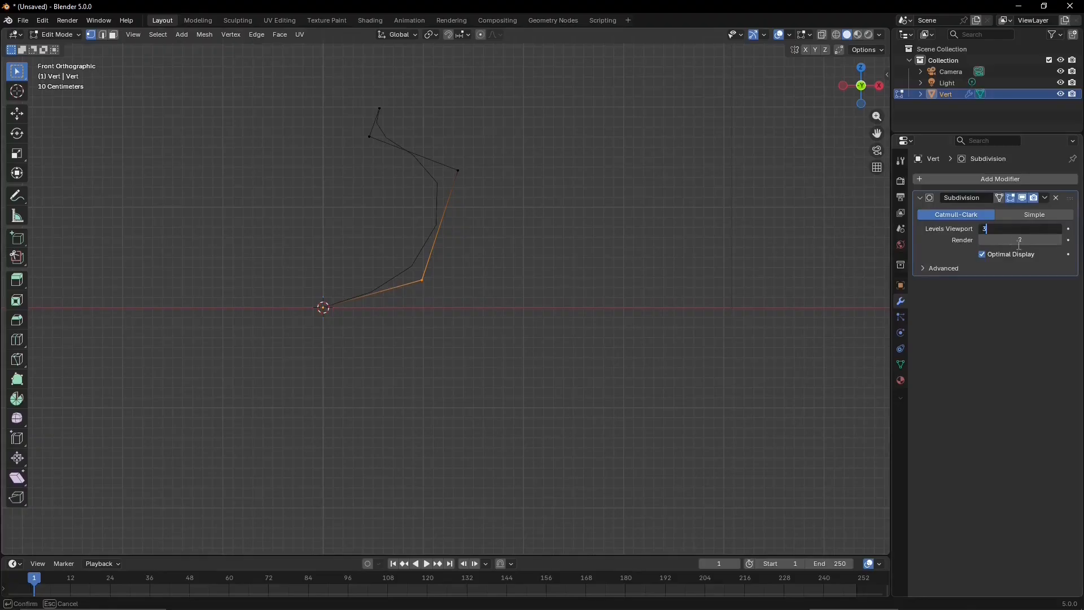
key(Return)
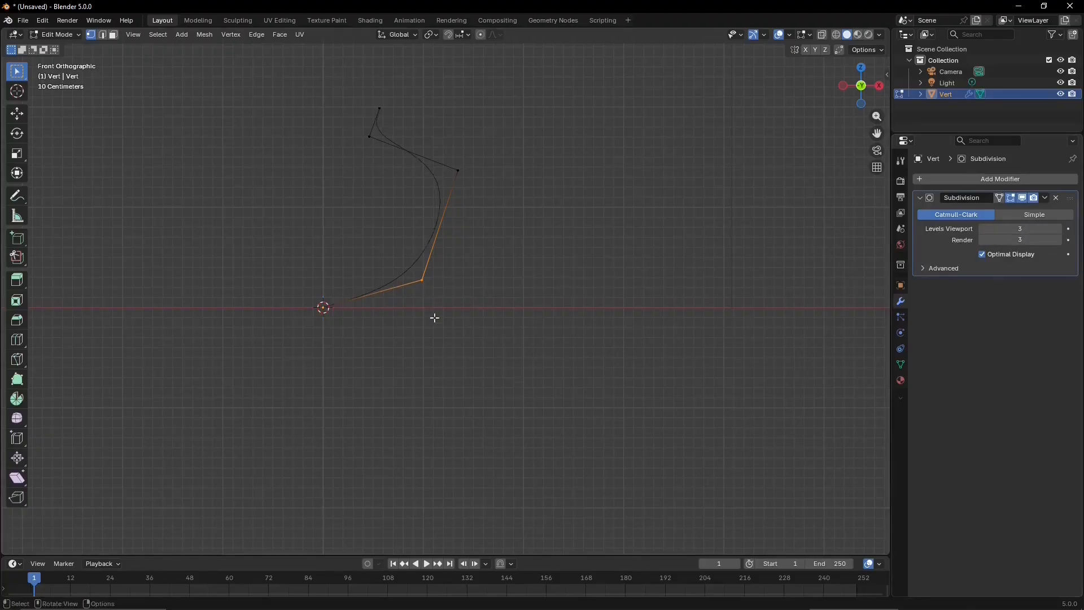
- Subdivide the base edge between the origin vertex and the lower corner vertex
drag(450, 319, 304, 271)
right_click(411, 315)
click(411, 315)
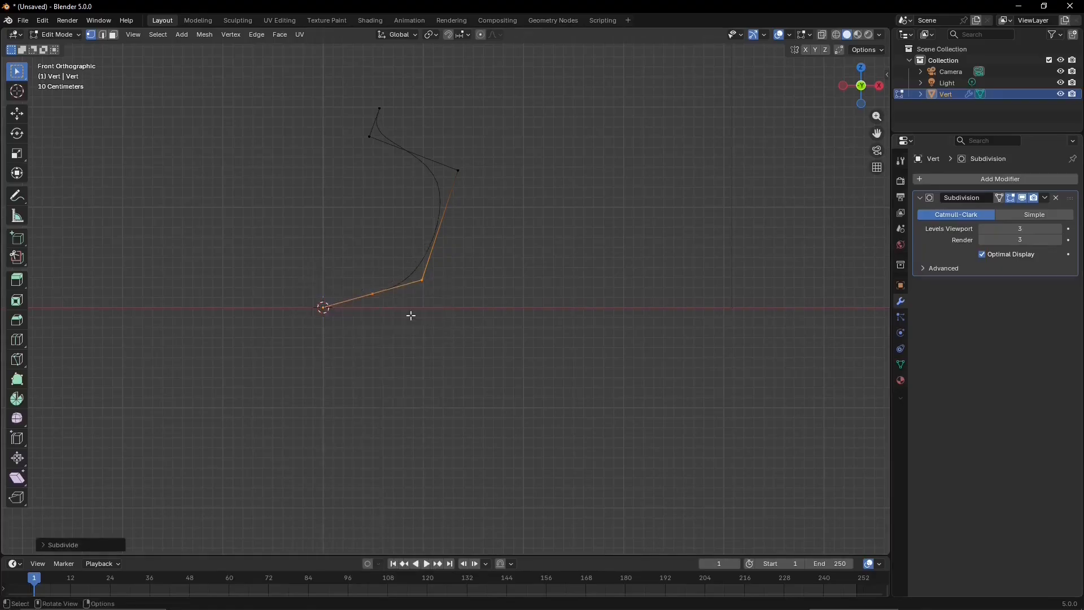
- Set the Z coordinate of the base edge's new middle vertex to 0 m
drag(402, 314, 366, 279)
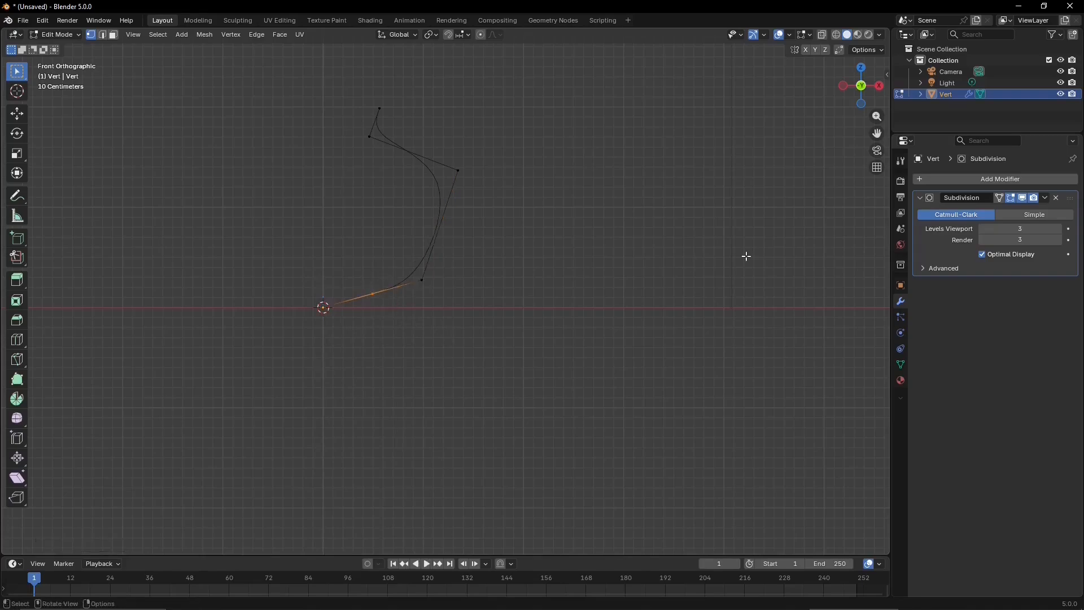
key(n)
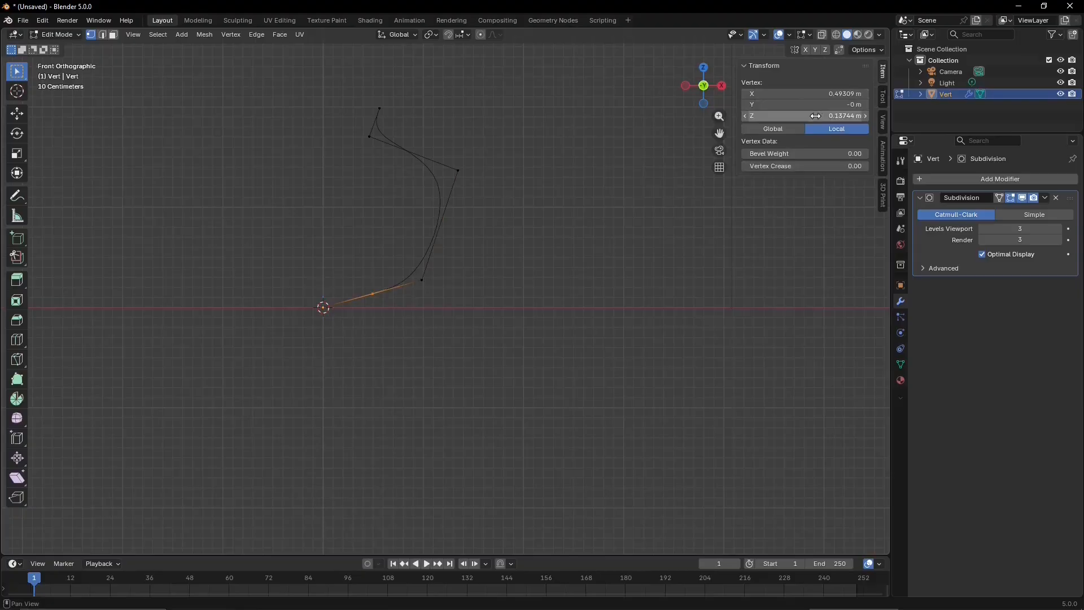
click(816, 116)
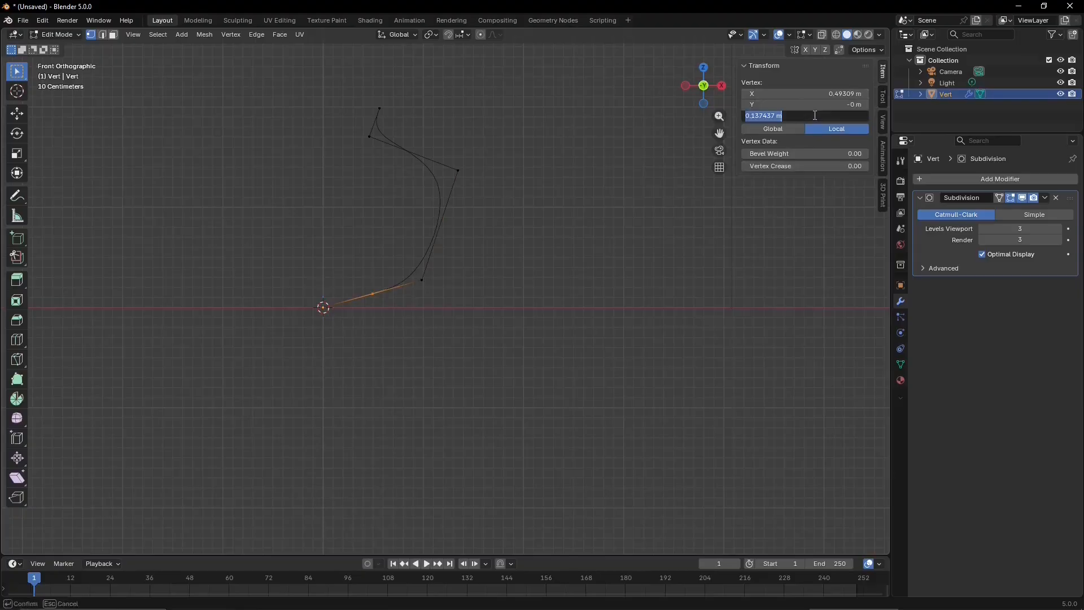
text(0)
key(Return)
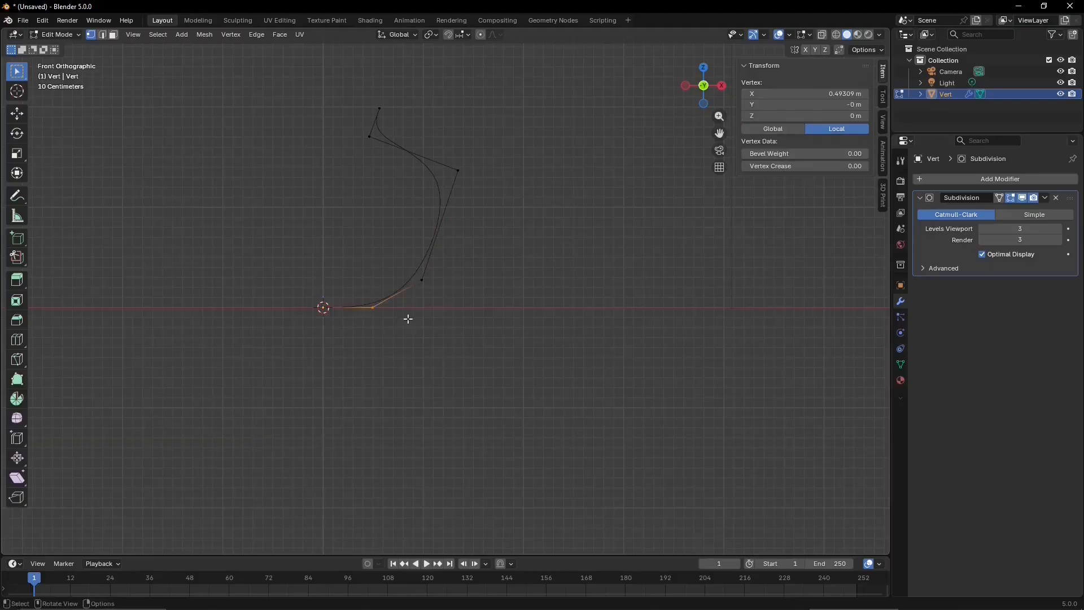
- Move the lower corner vertex inward and down to about X 0.66 m, Z 0.04 m, beside the flat base
drag(437, 303, 386, 229)
key(g)
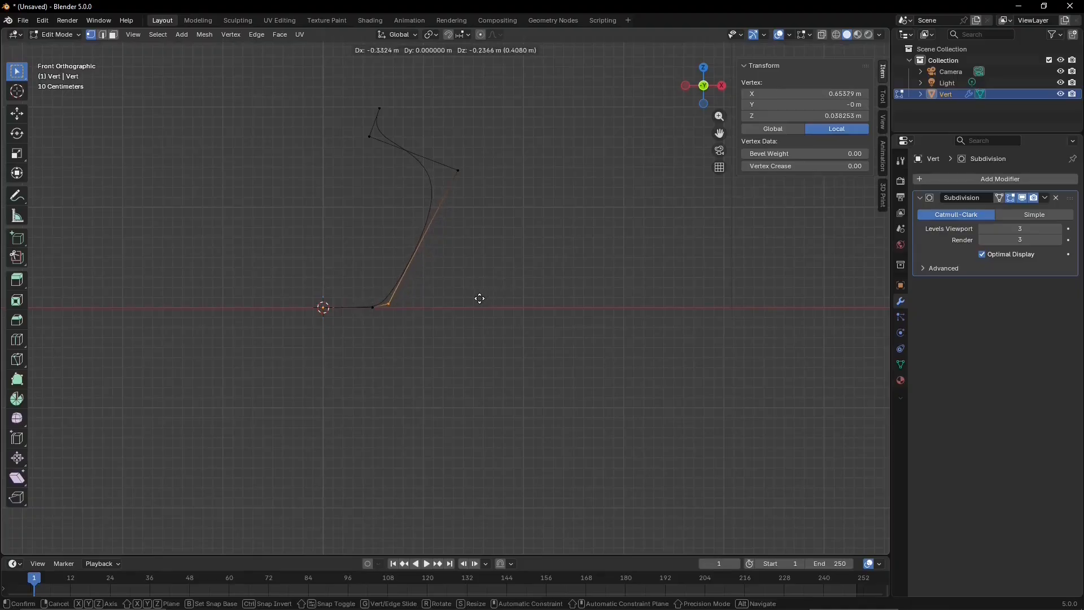
click(480, 298)
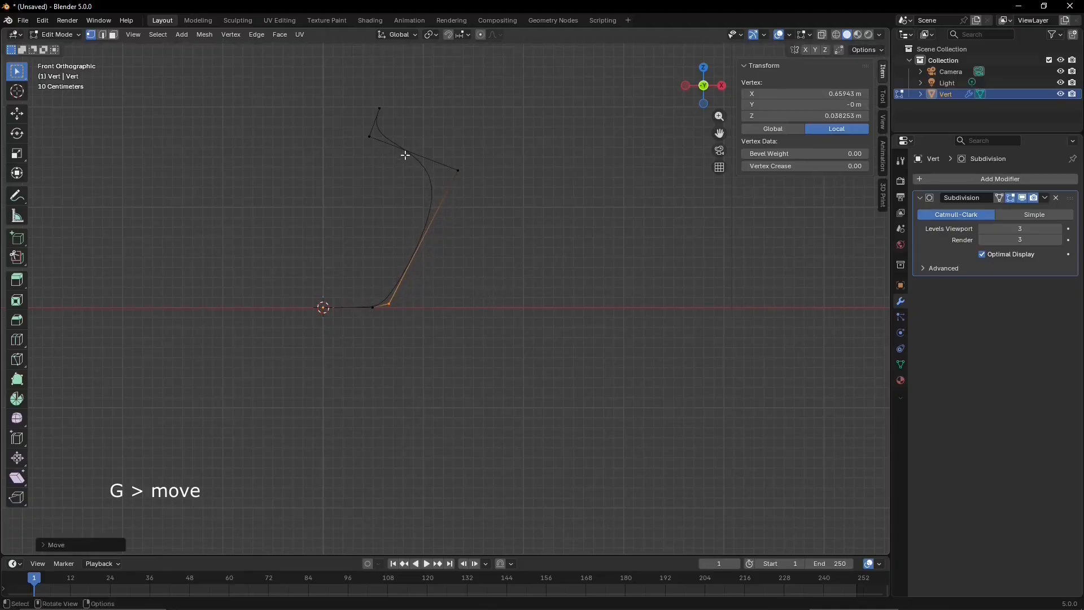
- Move the two neck vertices at the profile's upper end about 0.16 m inward and 0.03 m up
drag(354, 93, 390, 172)
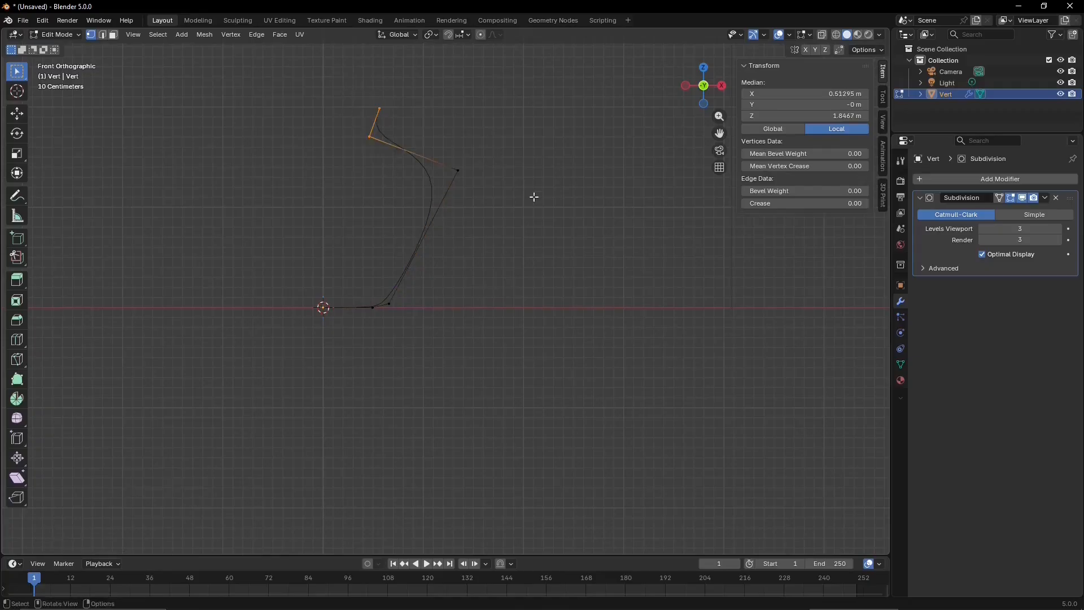
key(g)
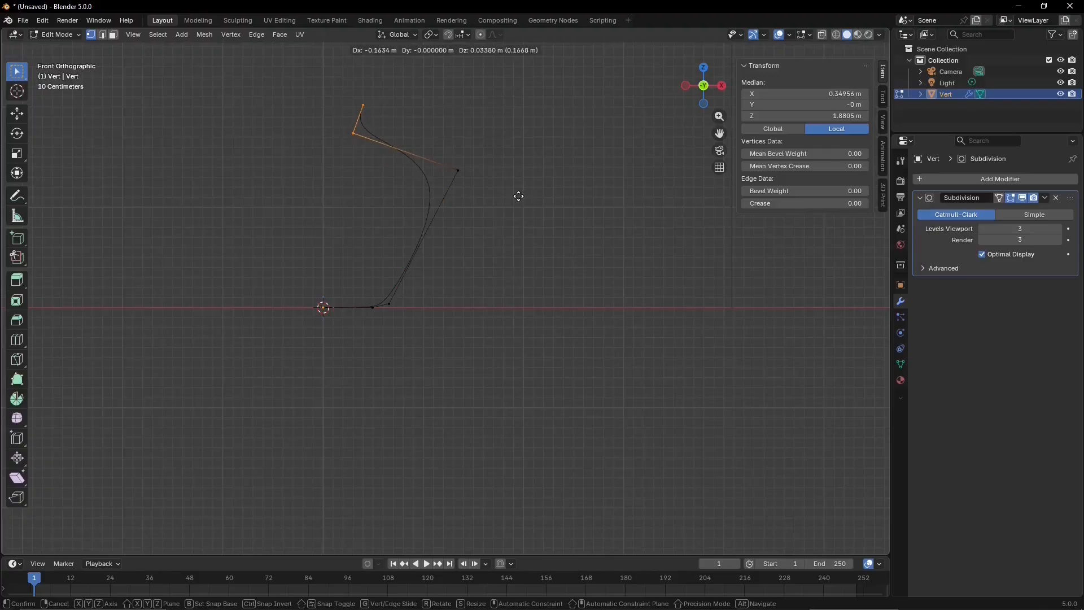
click(518, 196)
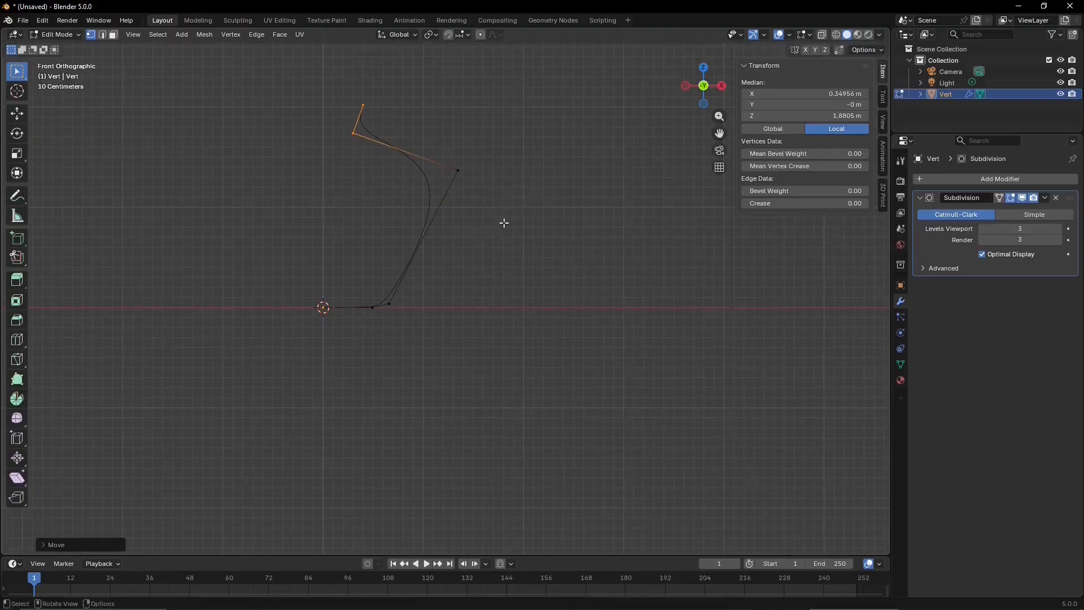
- Move the profile's shoulder vertex slightly inward and down to about X 1.28 m, Z 1.31 m
drag(499, 202, 446, 149)
key(g)
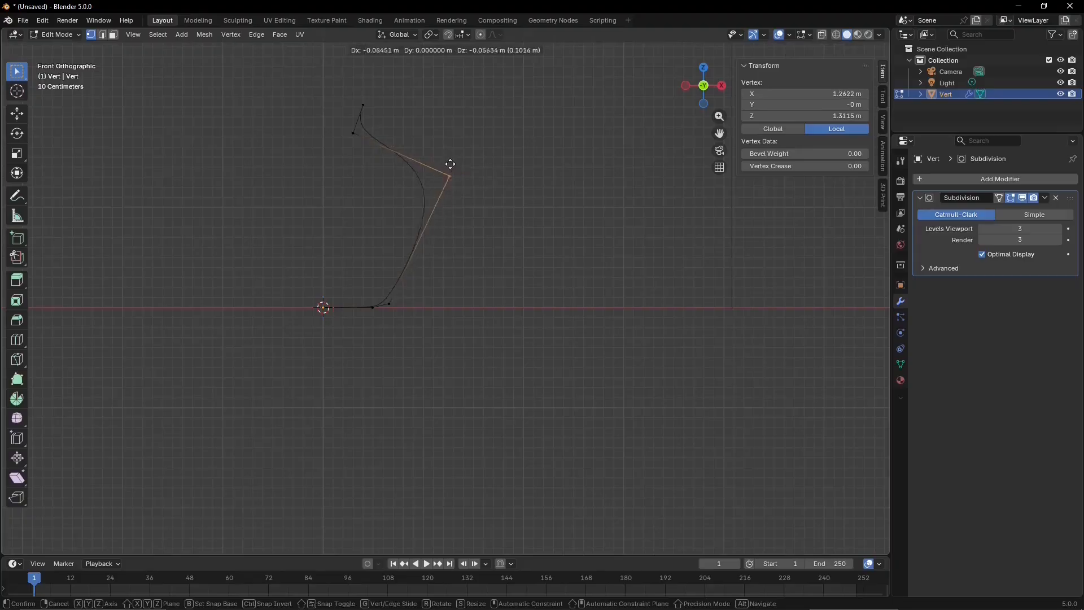
click(454, 165)
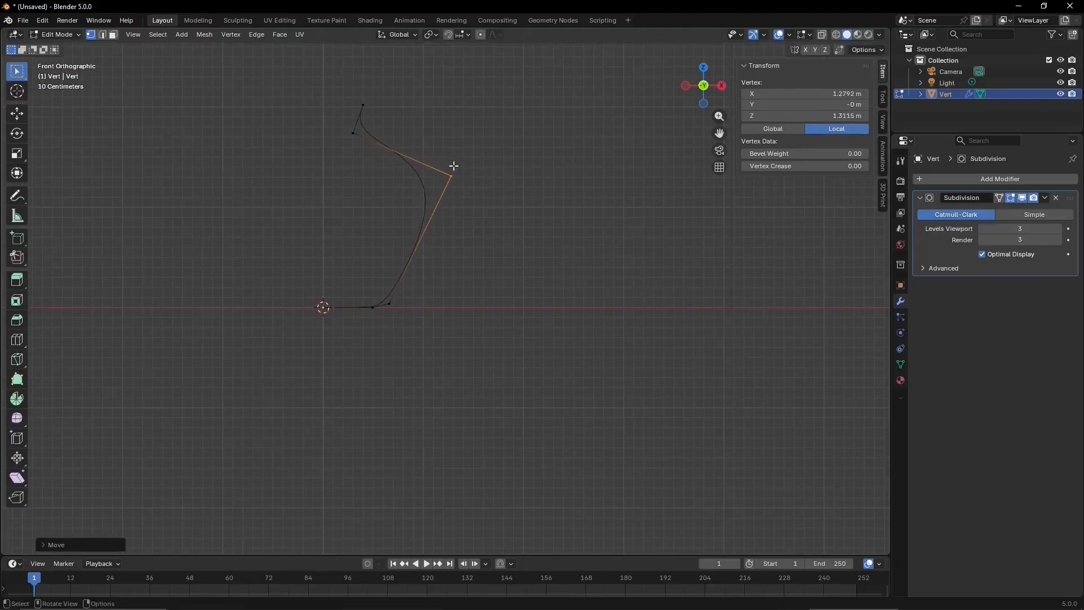
- Move the two neck vertices at the profile's upper end about 0.14 m inward and 0.02 m down
drag(341, 89, 371, 161)
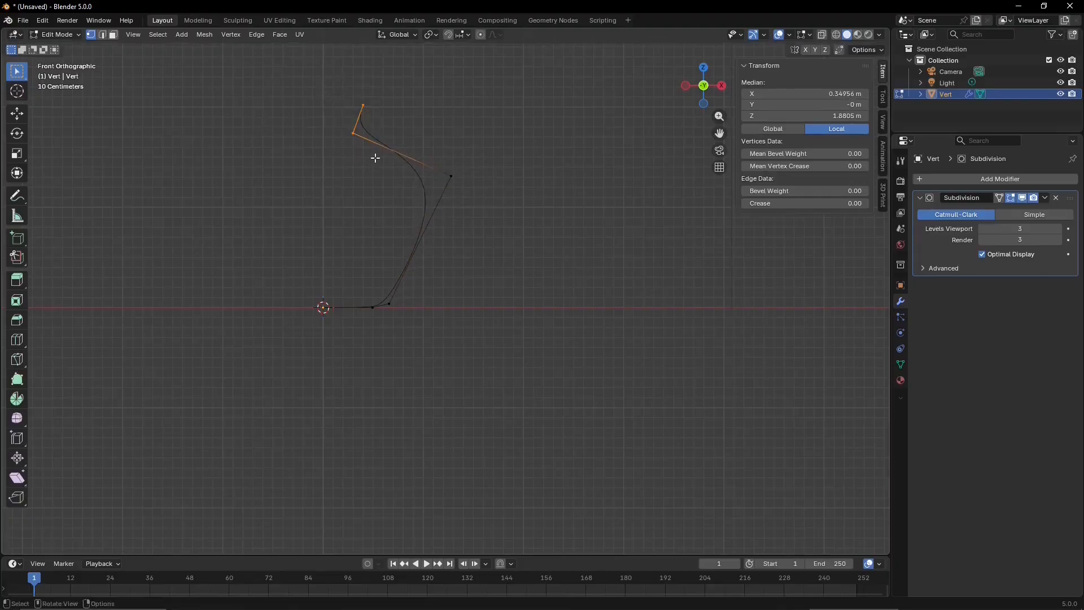
key(g)
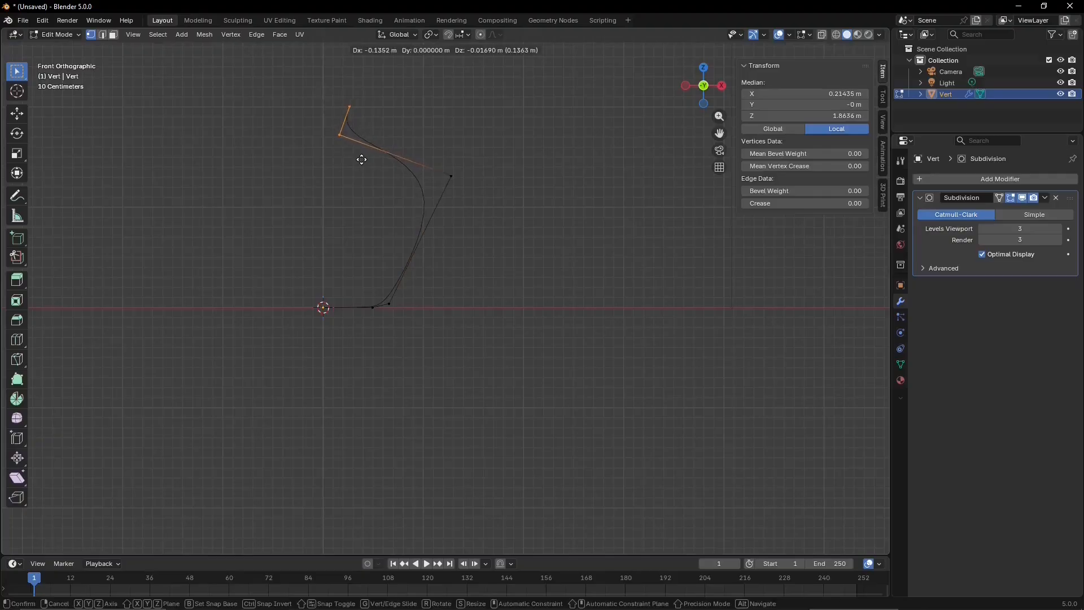
click(362, 160)
click(524, 302)
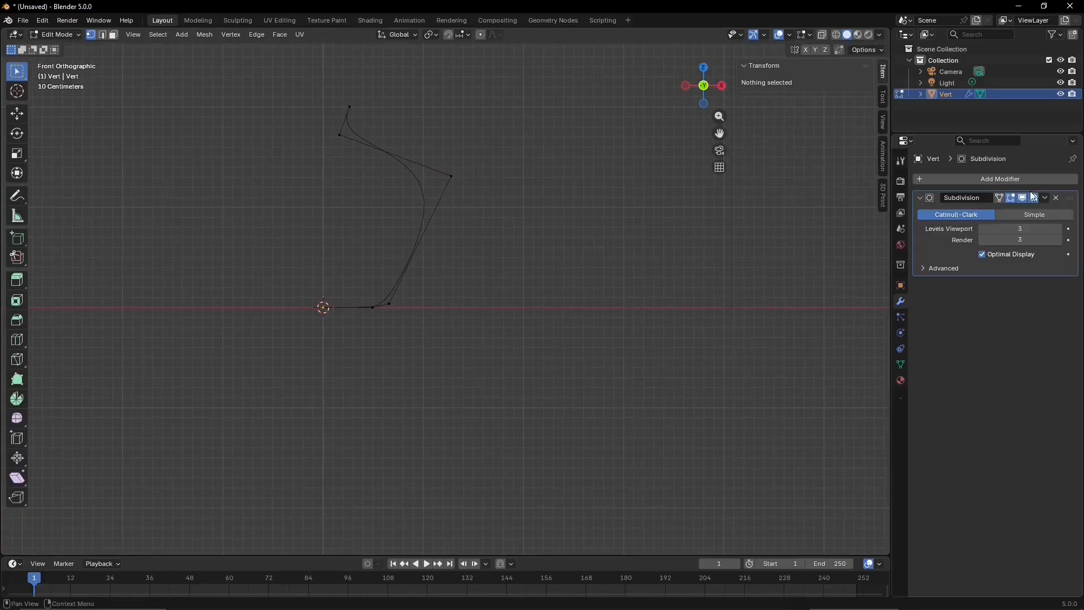
- Add a Screw modifier to revolve the profile into a full jug body
click(1015, 178)
mouse_move(947, 181)
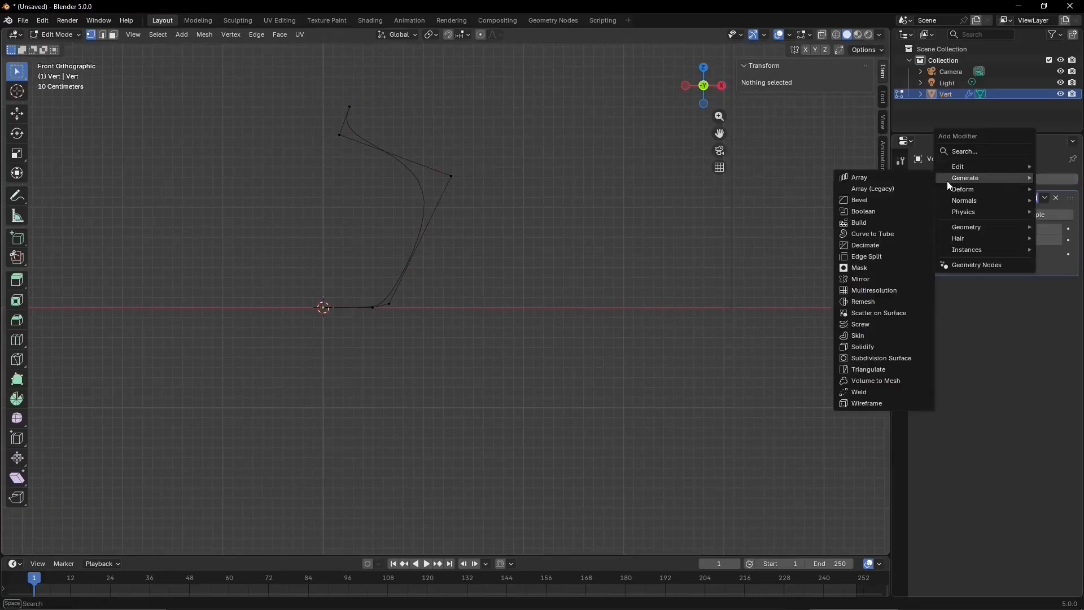
click(876, 323)
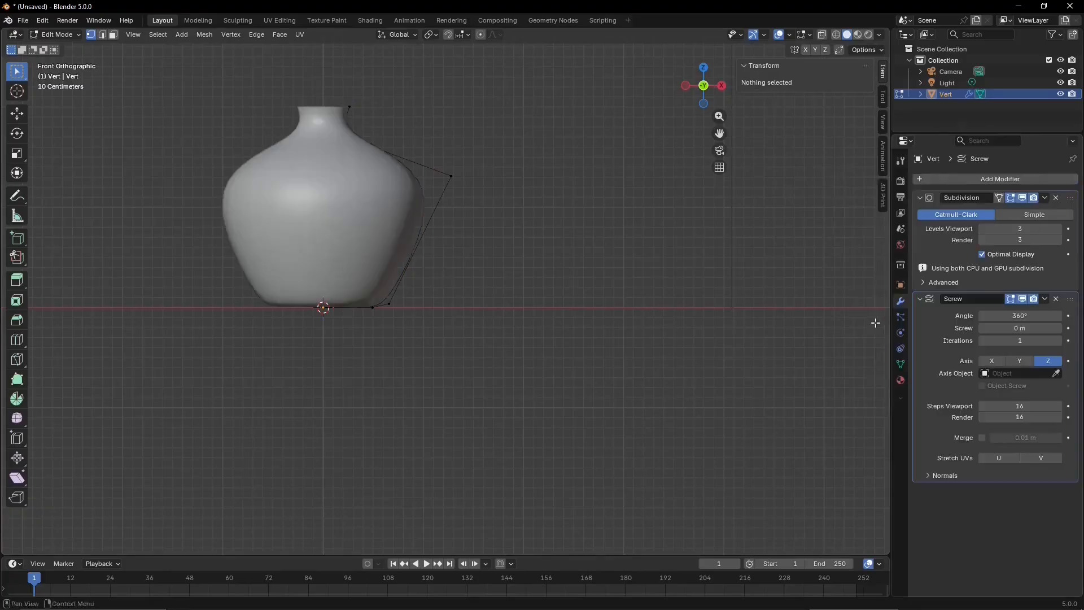
- Move the profile's shoulder and lower corner vertices about 0.09 m inward along X
key(Home)
drag(672, 493, 518, 135)
key(g)
key(x)
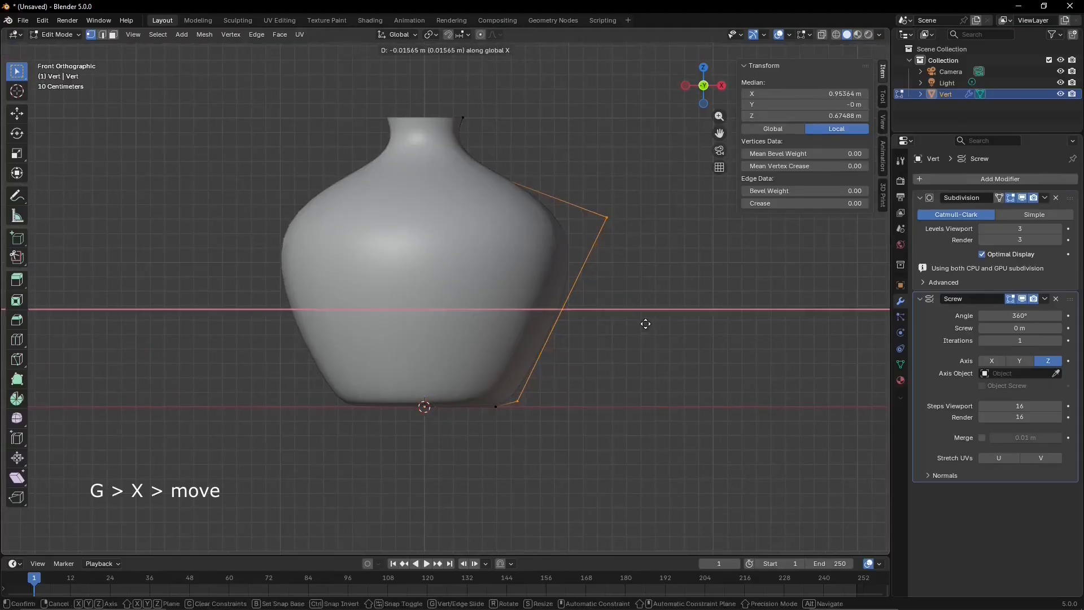
click(634, 316)
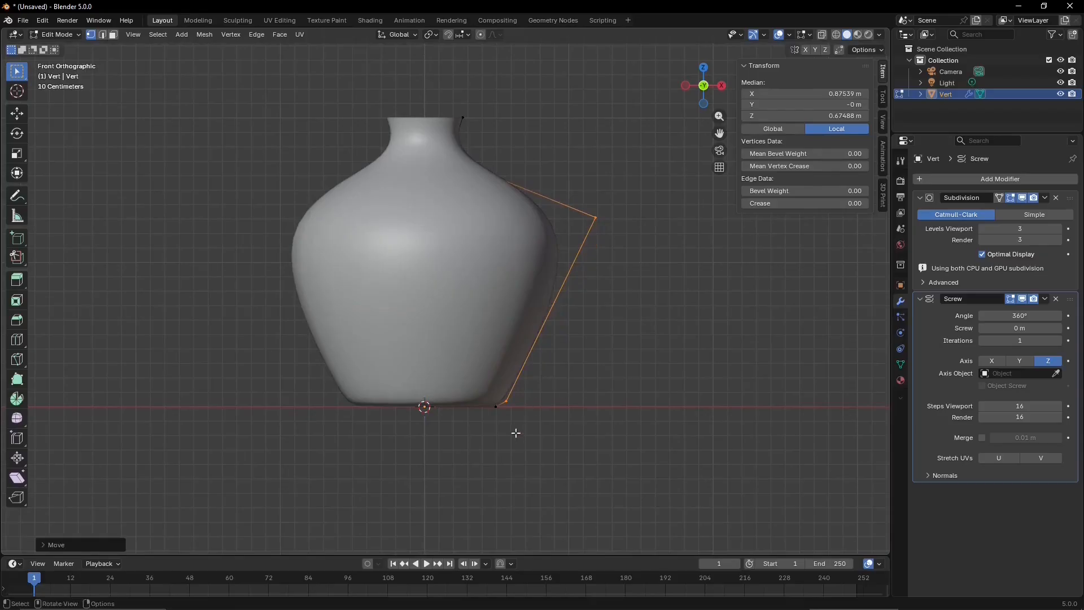
- Shift the base edge's outer vertex very slightly inward along X and clear the selection
drag(510, 442, 479, 405)
key(g)
key(x)
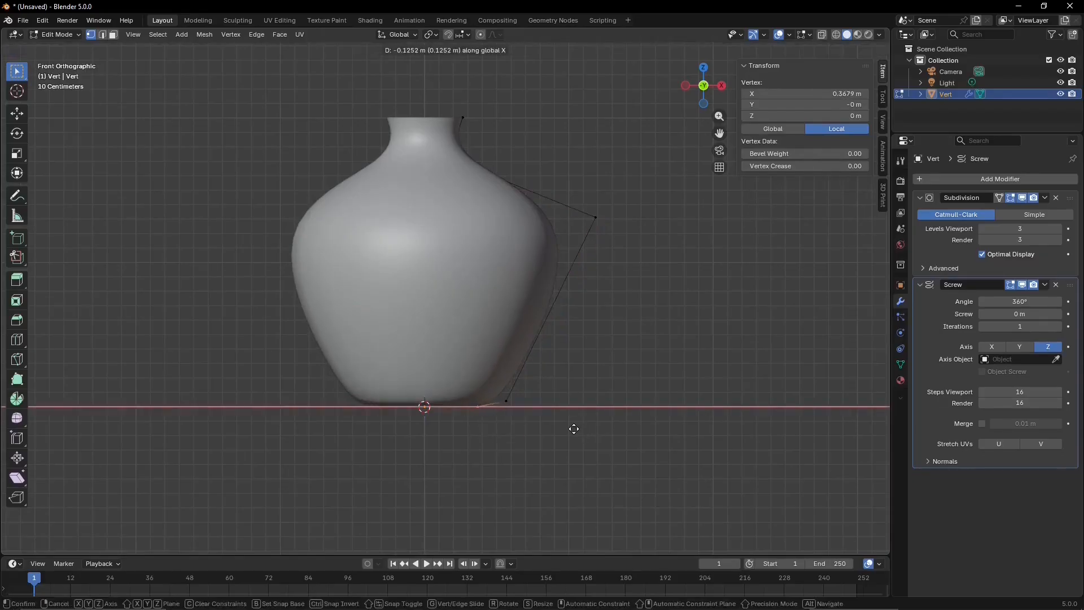
click(598, 420)
click(835, 361)
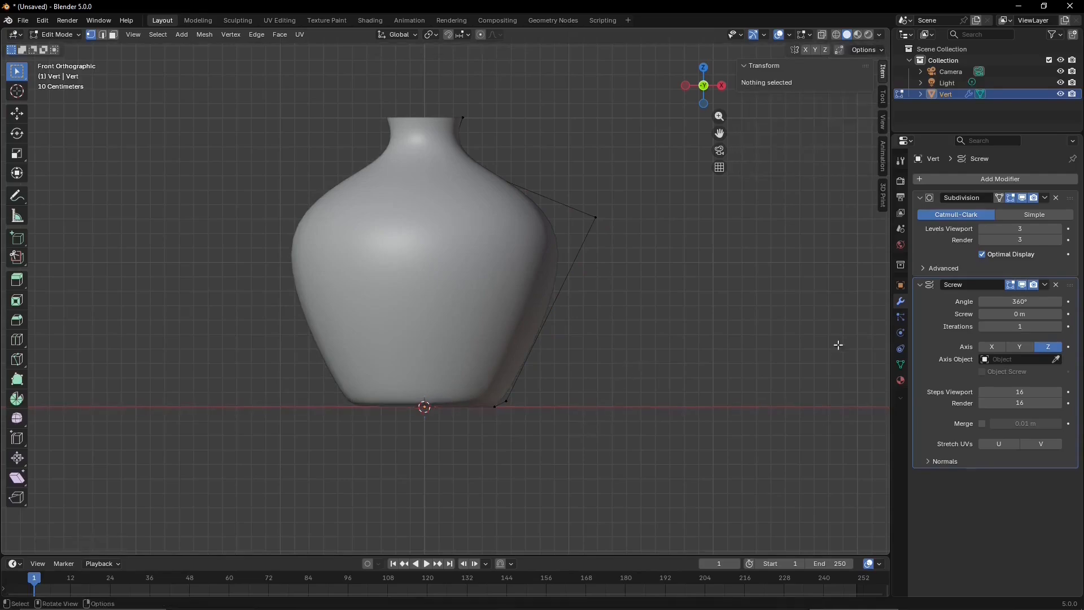
- Add a Solidify modifier to the jug with a thickness of -0.03 m
click(970, 177)
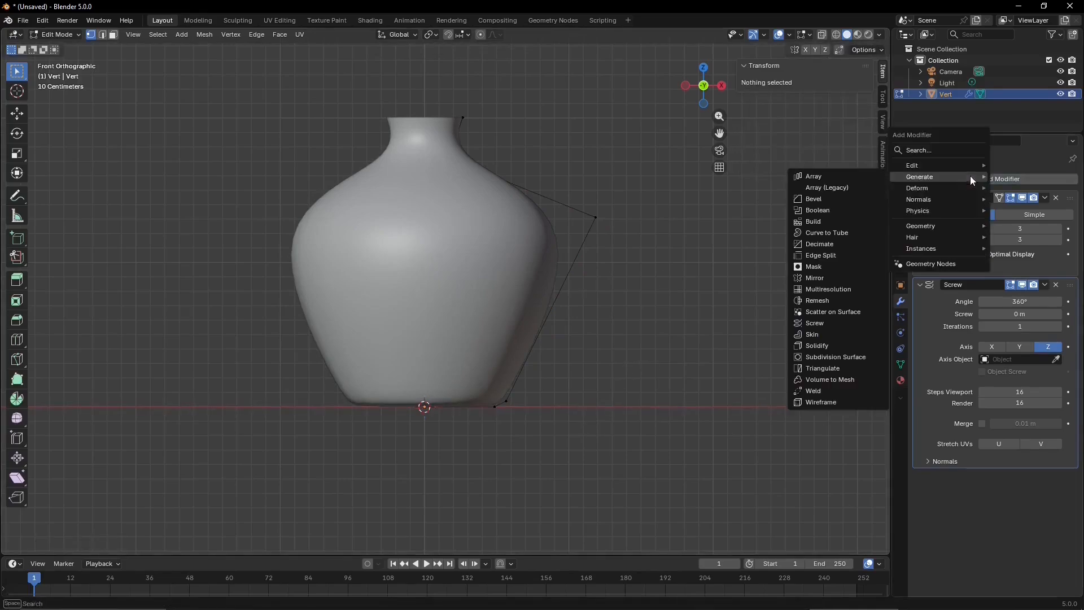
click(799, 345)
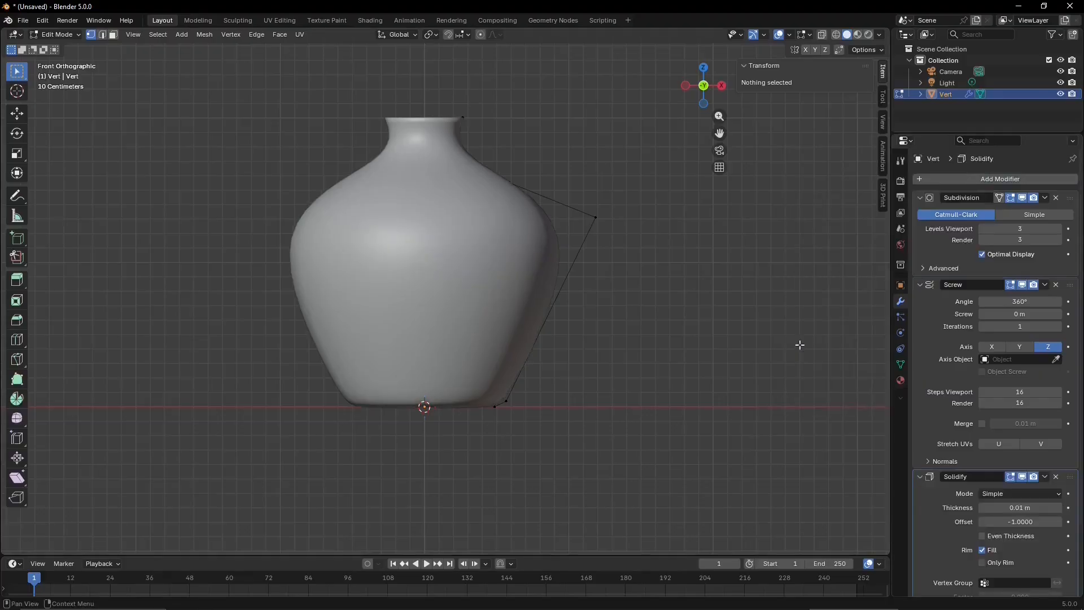
double_click(992, 508)
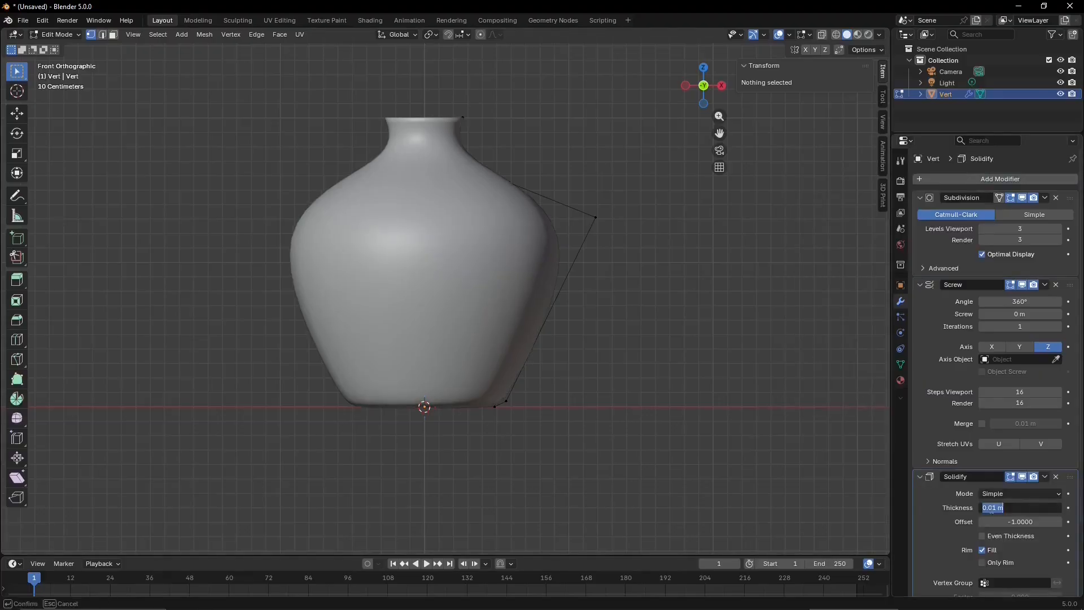
click(983, 508)
text(-)
drag(996, 510, 1024, 513)
text(3)
key(Return)
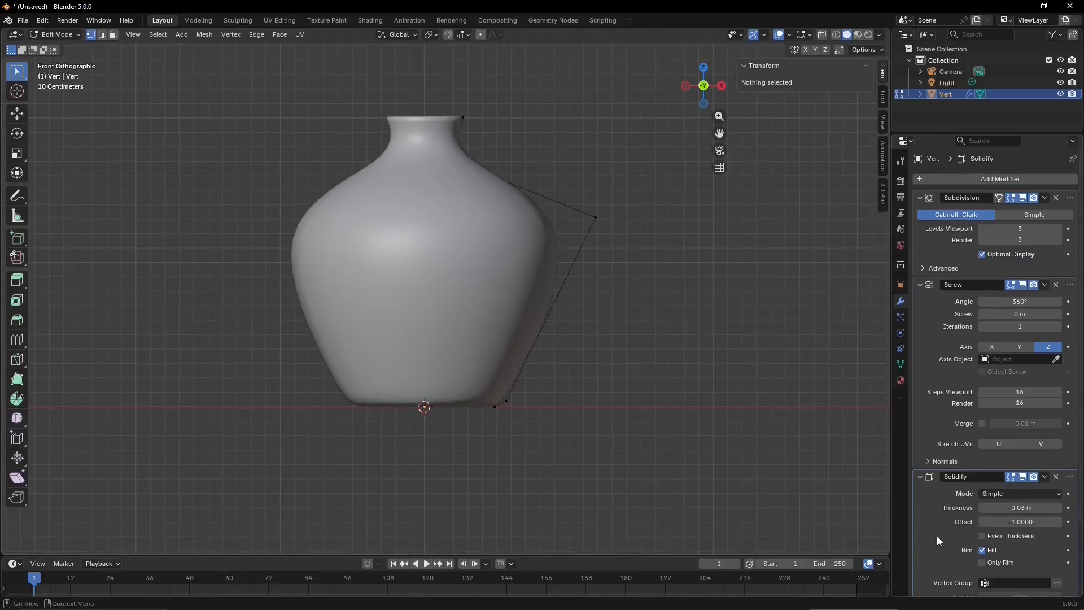
- Set both the viewport and render steps of the Screw modifier to 64
middle_drag(621, 242, 635, 346)
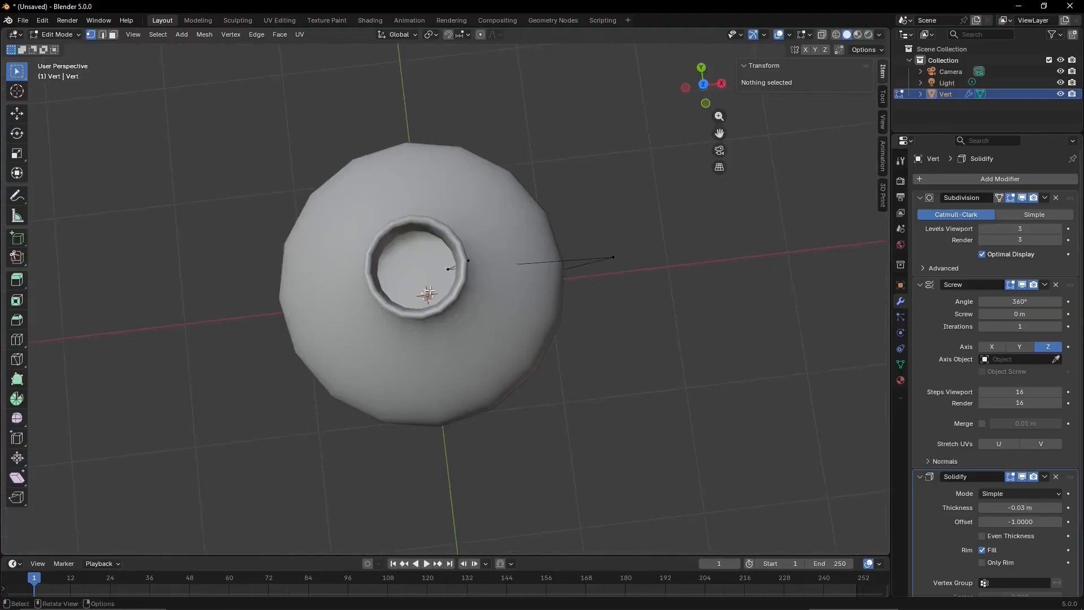
scroll(404, 228, up, 4)
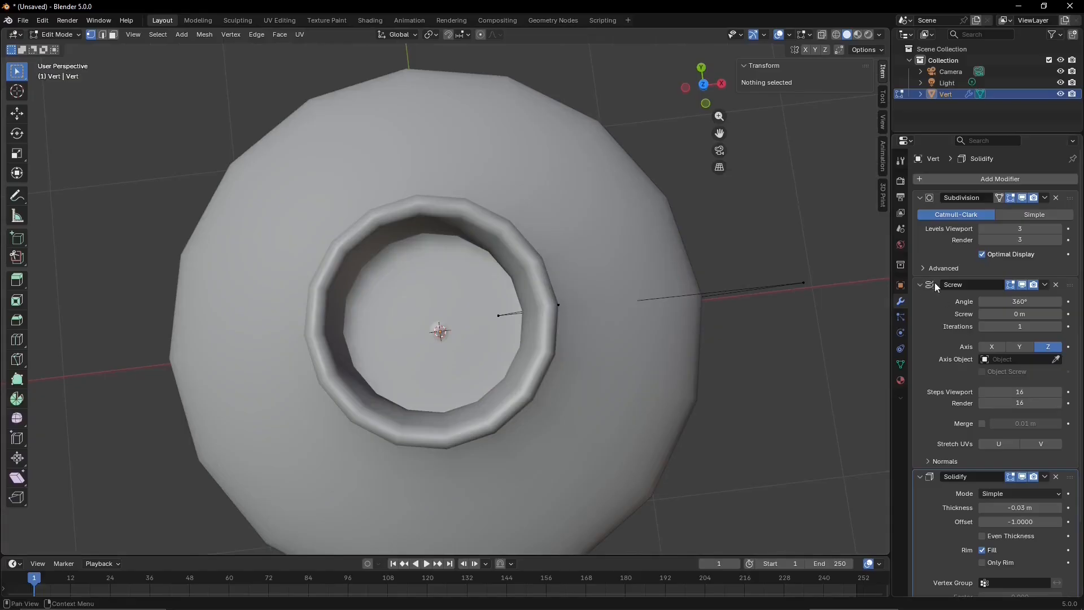
click(1027, 392)
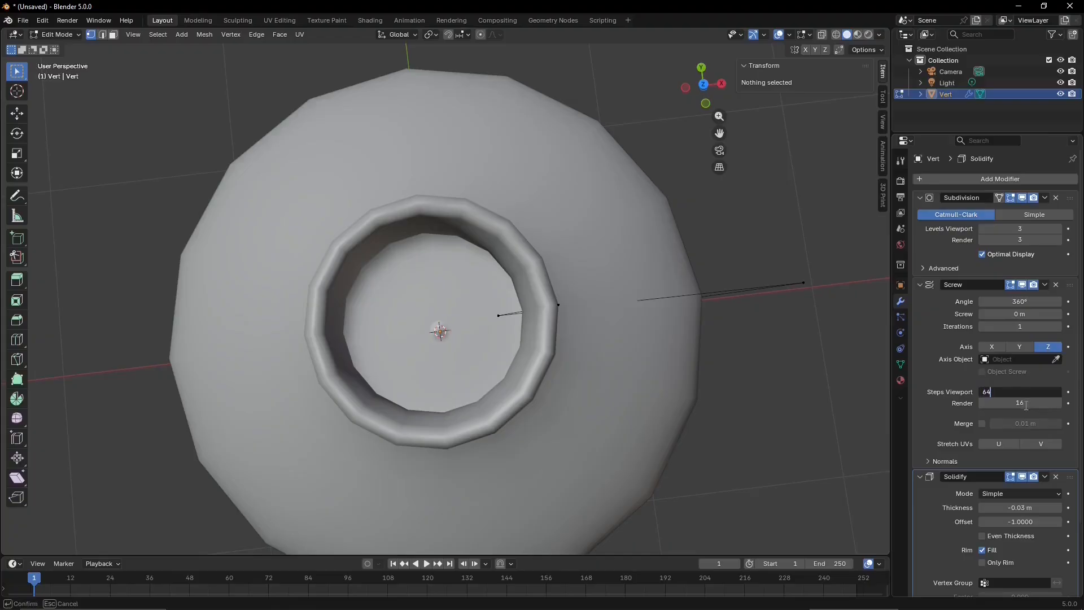
key(Return)
click(1023, 404)
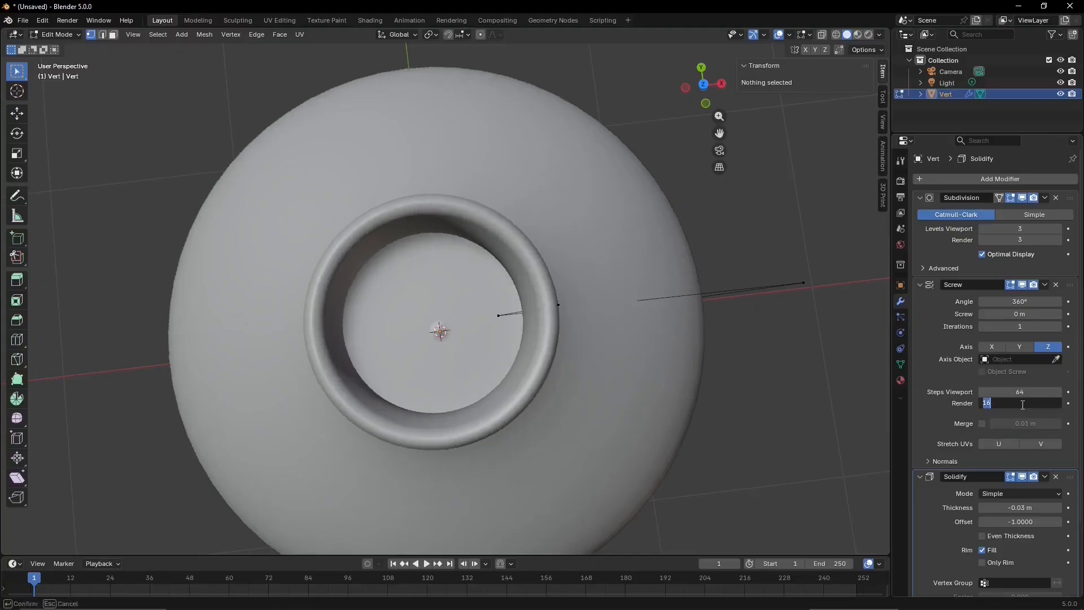
text(64)
key(Return)
- Inspect the jug's wall in front view with X-ray on and set the Solidify thickness to -0.05 m
key(KP_1)
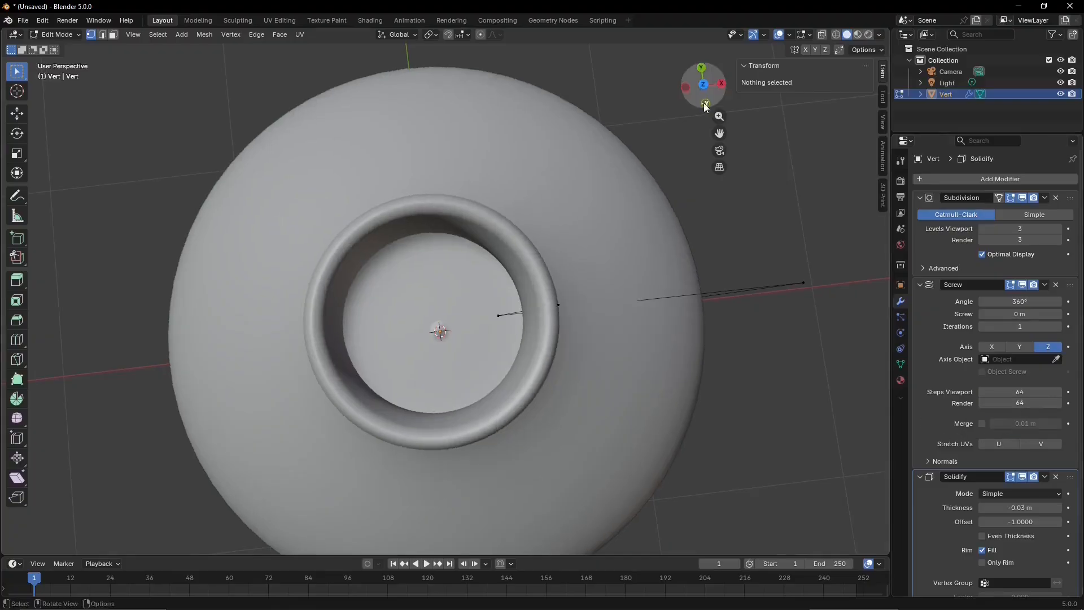
scroll(757, 303, down, 3)
shift+middle_drag(757, 303, 779, 244)
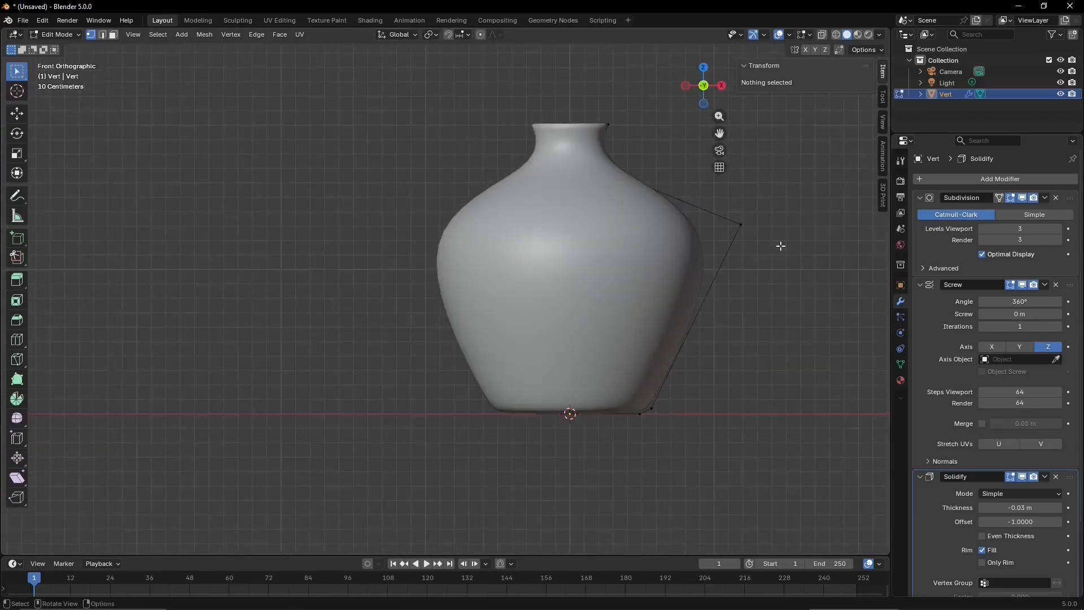
click(821, 35)
scroll(699, 305, up, 3)
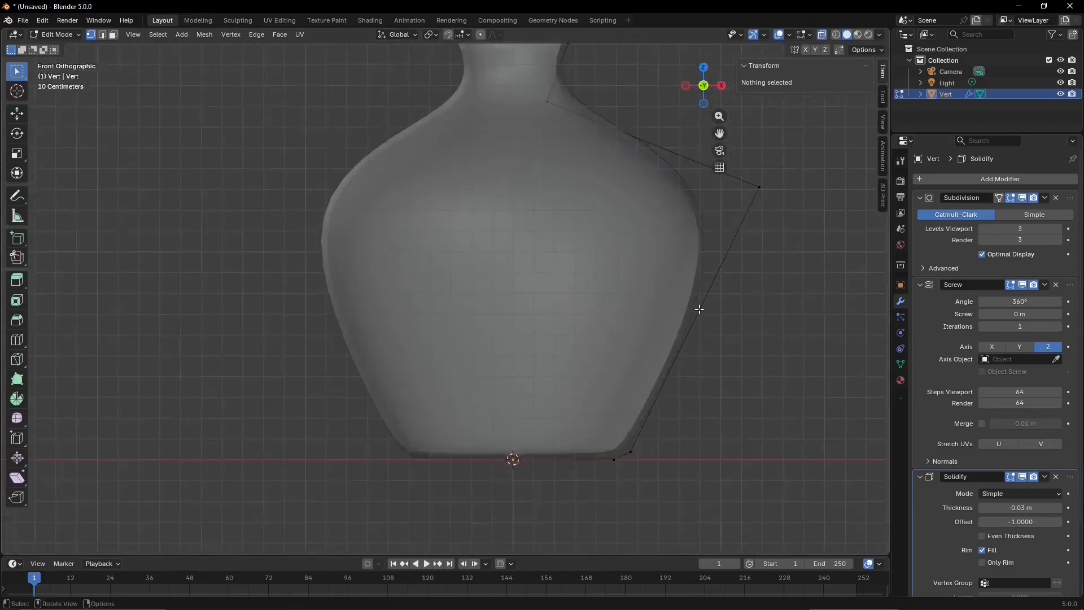
scroll(696, 311, up, 2)
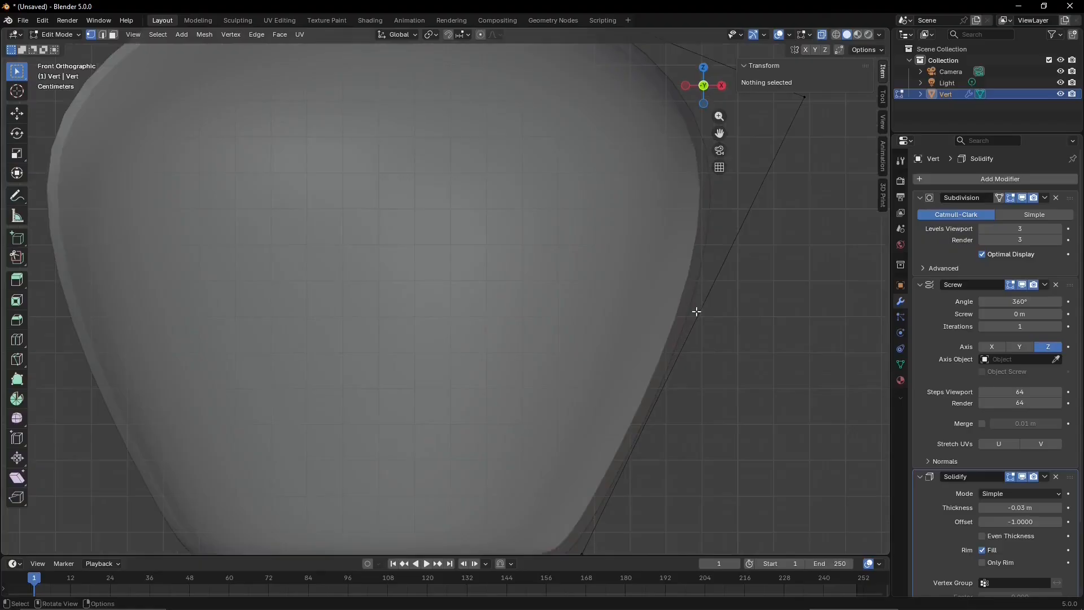
scroll(696, 311, down, 3)
double_click(1022, 508)
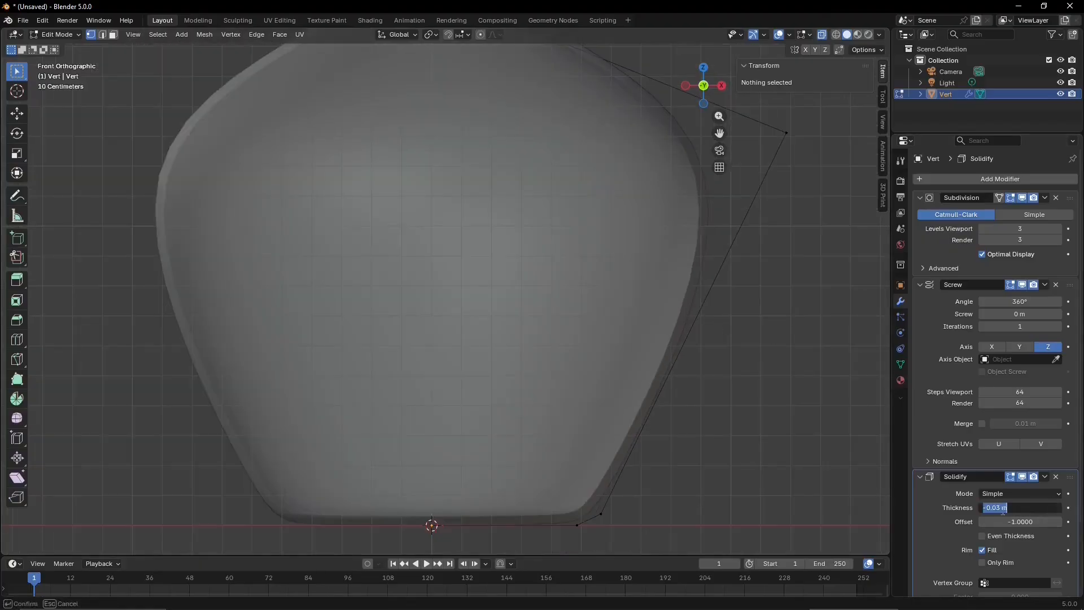
click(999, 507)
text(5)
key(Return)
- View the jug from below and enable Merge at 0.01 m in the Screw modifier
key(ctrl+KP_1)
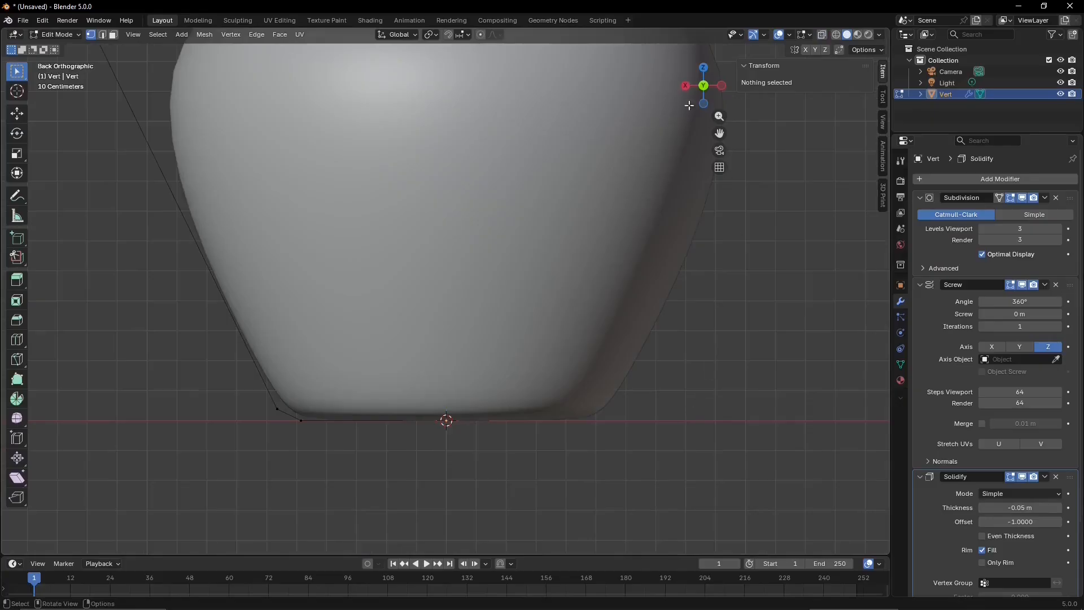
click(703, 104)
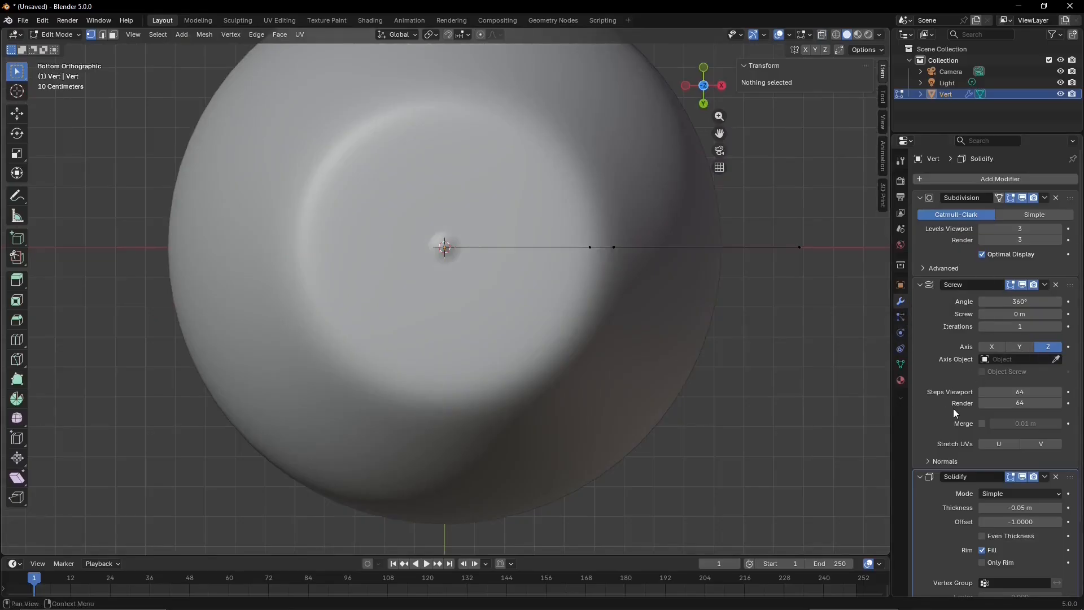
click(981, 423)
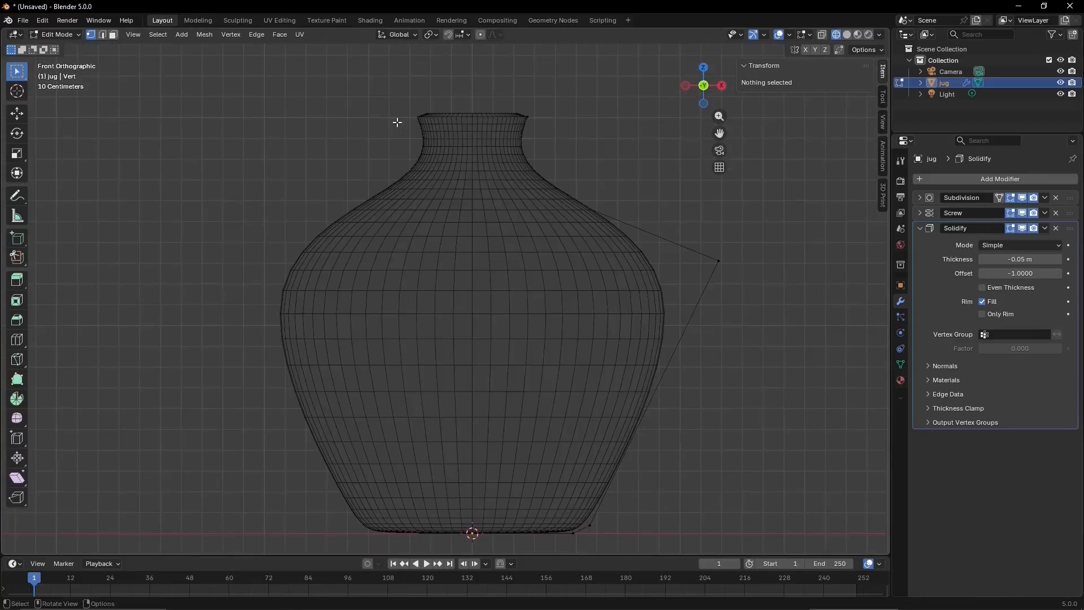
- In Object Mode, add a 2 m cube at Z 1 m and scale it uniformly to about 0.54 m
click(74, 35)
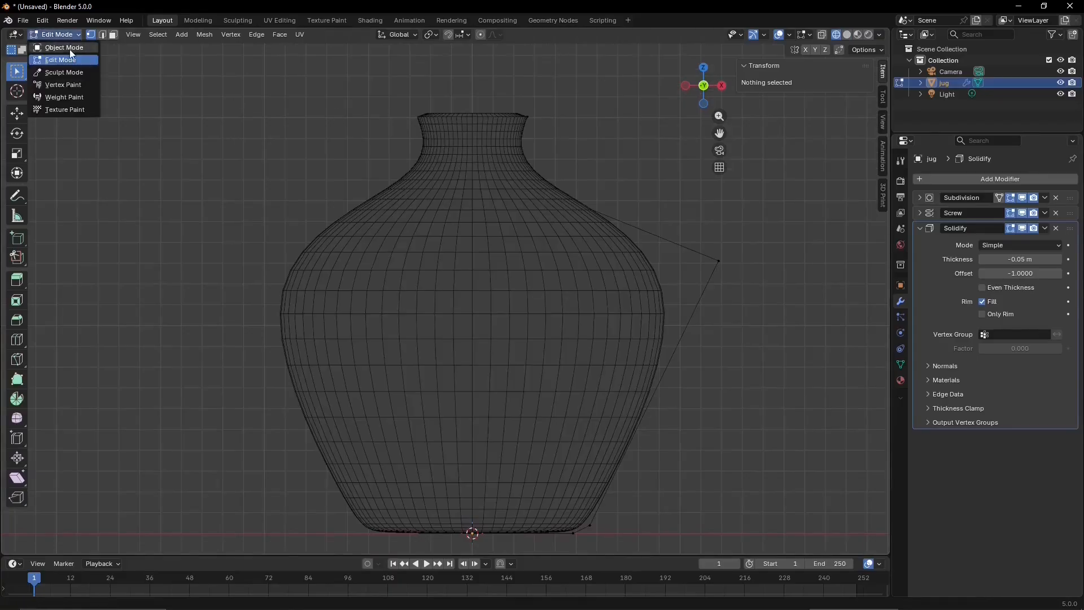
click(70, 49)
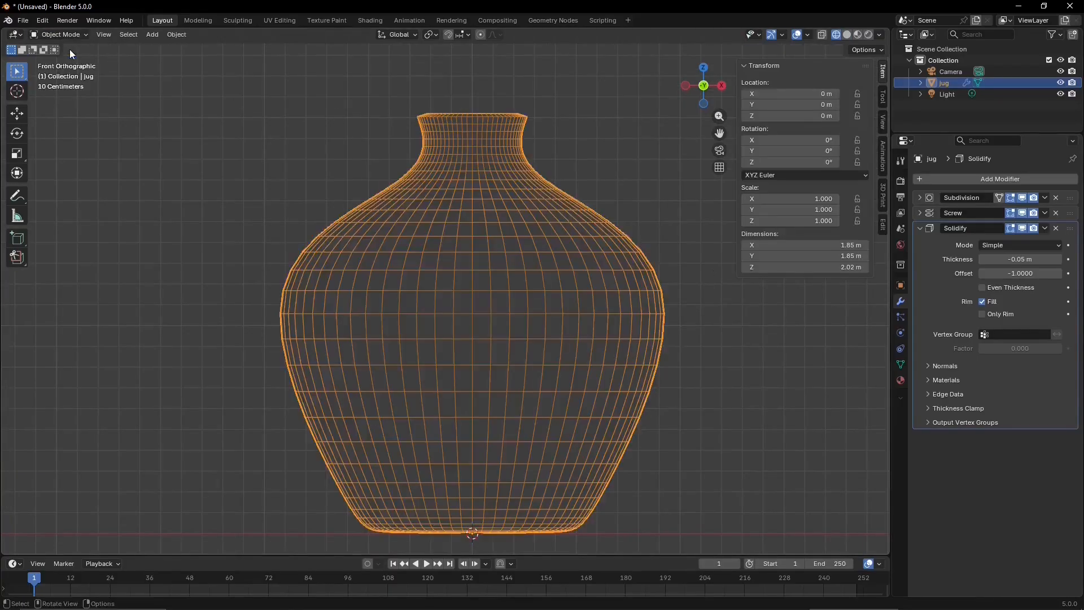
click(152, 35)
mouse_move(193, 49)
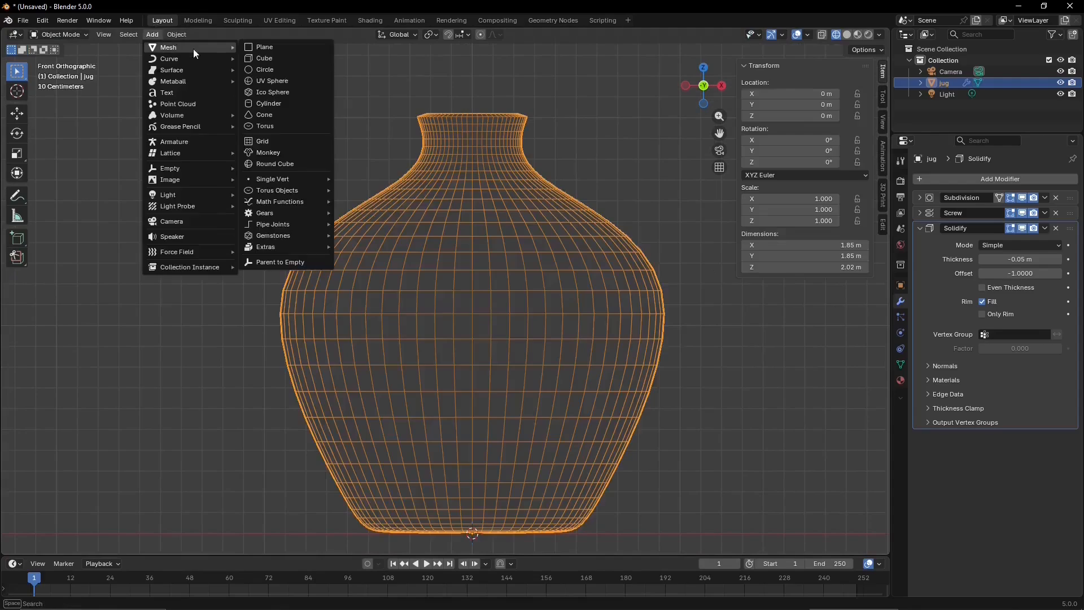
click(266, 59)
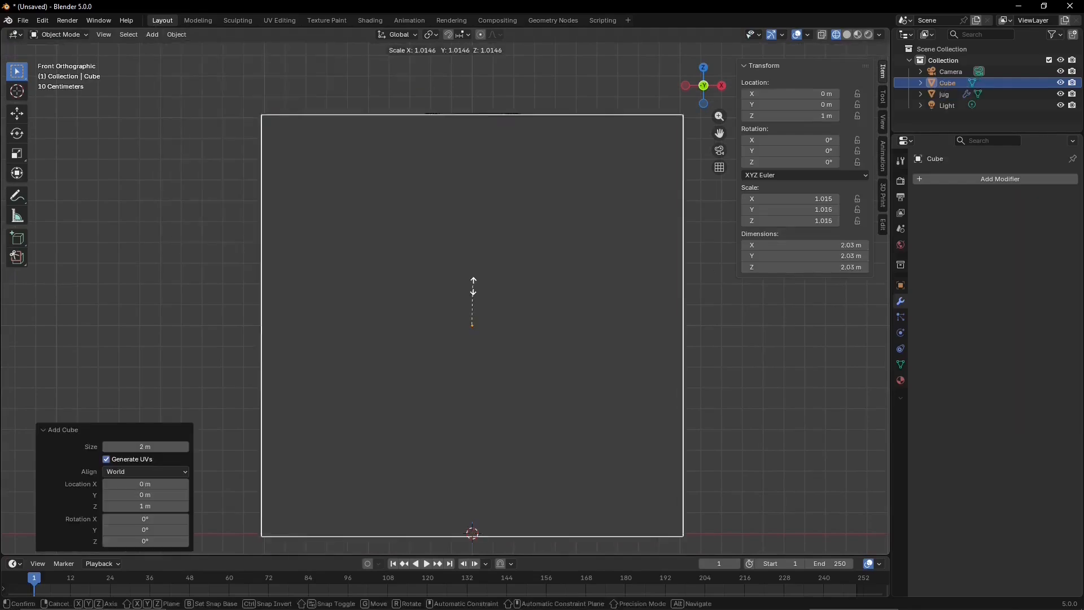
key(s)
click(472, 332)
- Raise the cube to about Z 1.68 m, below the jug's neck, and flatten it to about 0.055 m high
key(g)
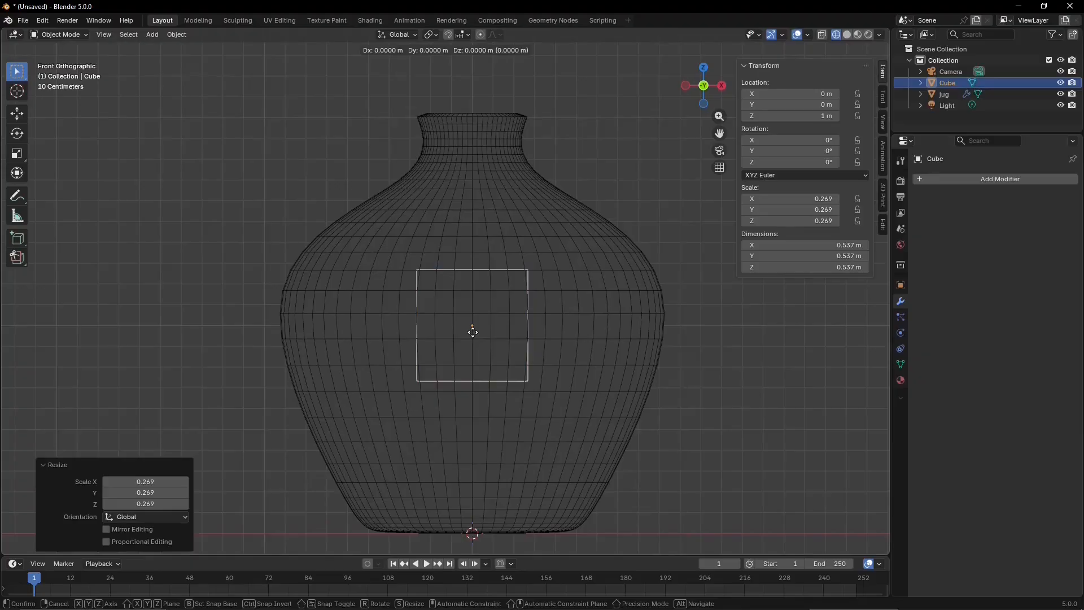
key(z)
click(476, 190)
key(s)
key(z)
click(473, 183)
- Narrow the flattened cube along X to about 0.21 m wide
scroll(474, 183, up, 3)
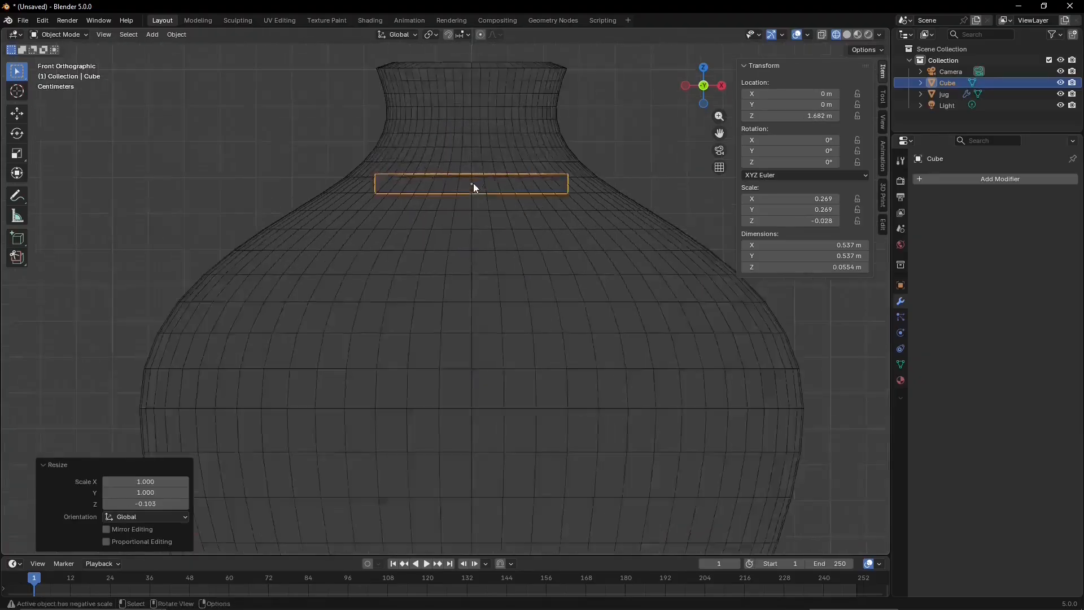
scroll(473, 184, up, 2)
key(s)
key(x)
click(482, 184)
- Raise the block to about Z 1.78 m at the neck and scale its height to about 0.077 m
scroll(482, 185, down, 1)
key(g)
key(z)
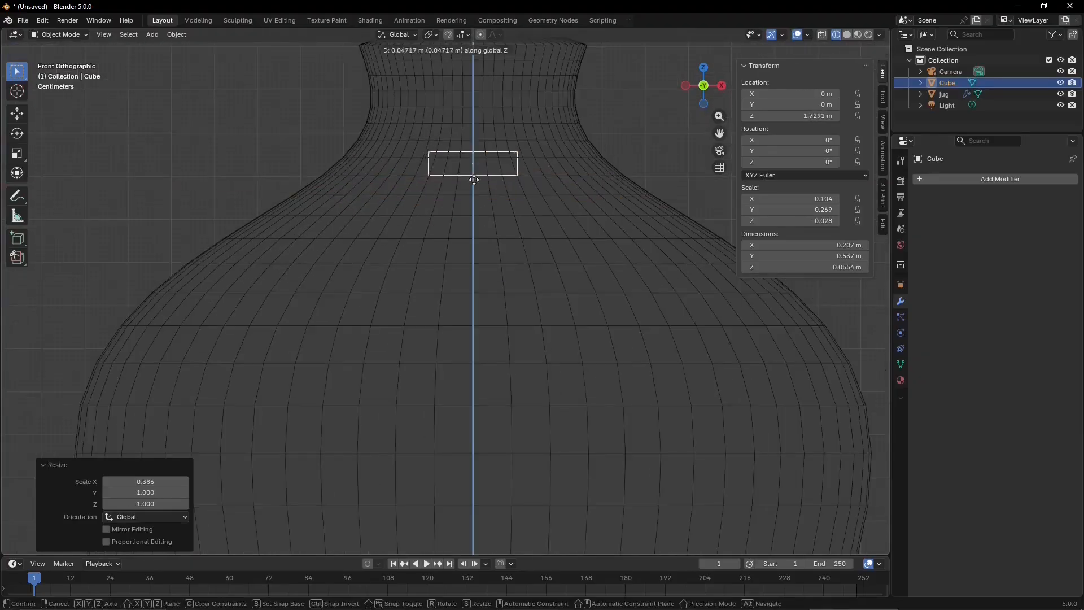
click(476, 145)
key(s)
key(z)
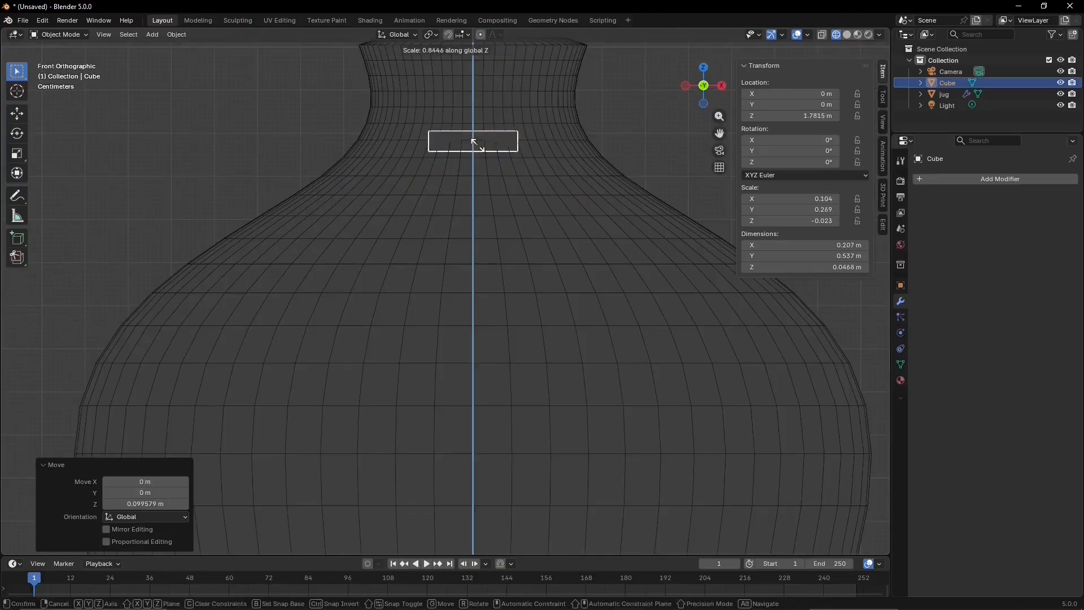
click(478, 150)
- In left view, narrow the block along Y to about 0.052 m
click(684, 86)
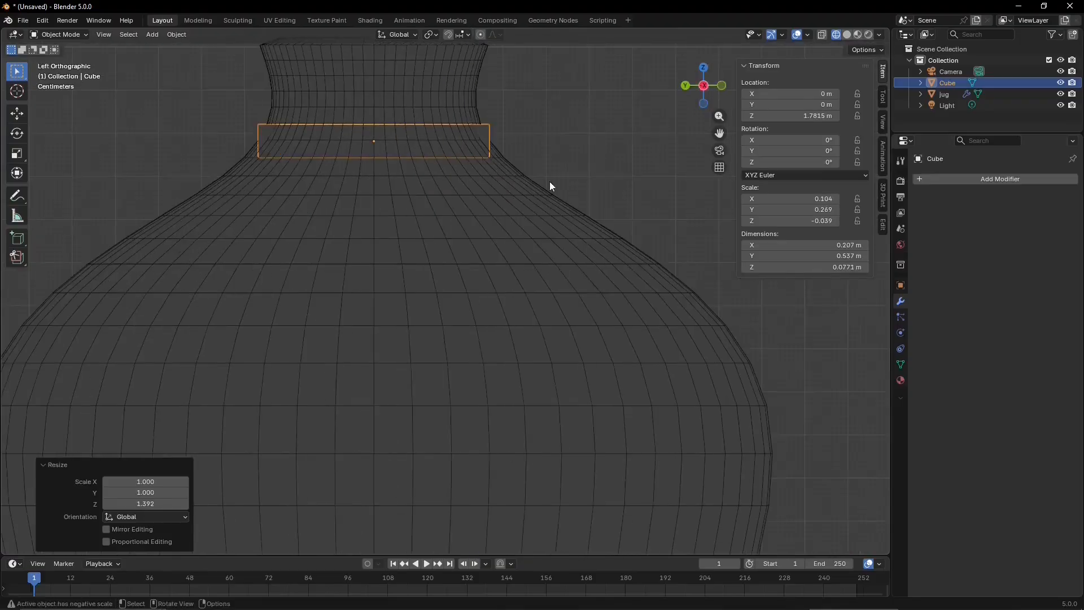
key(s)
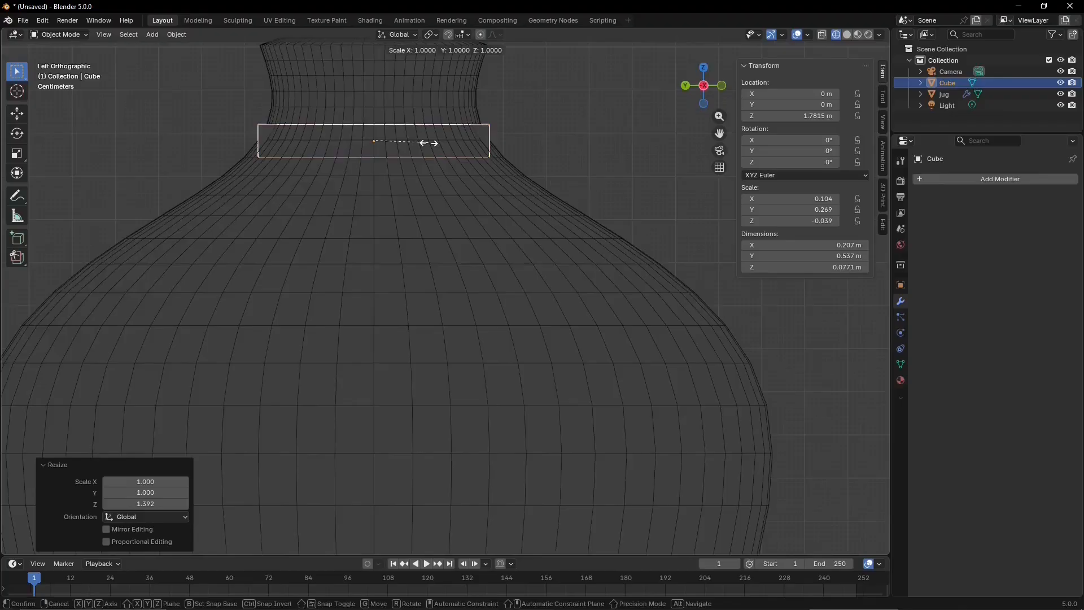
key(y)
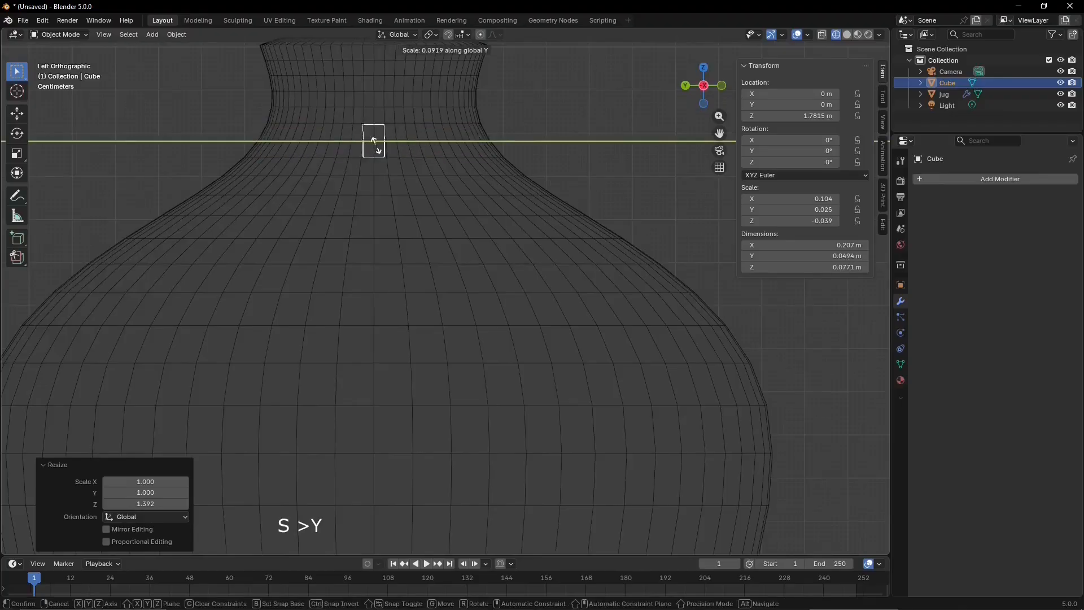
click(377, 146)
- Move the block beside the neck to about Y -0.30 m, Z 1.76 m and tilt it to about -37.7° around X
key(g)
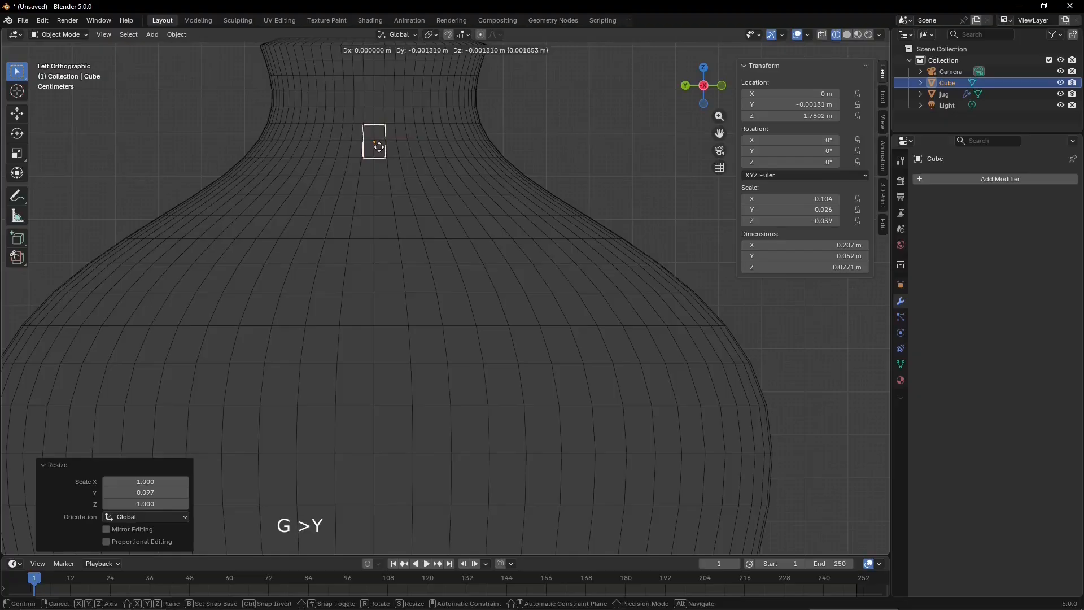
key(y)
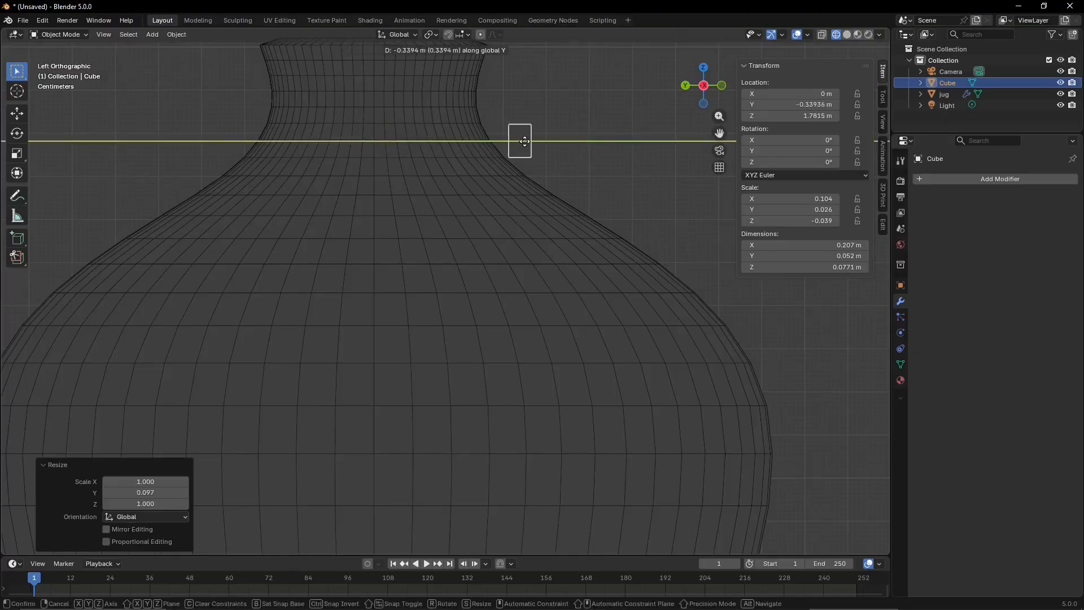
click(536, 143)
key(r)
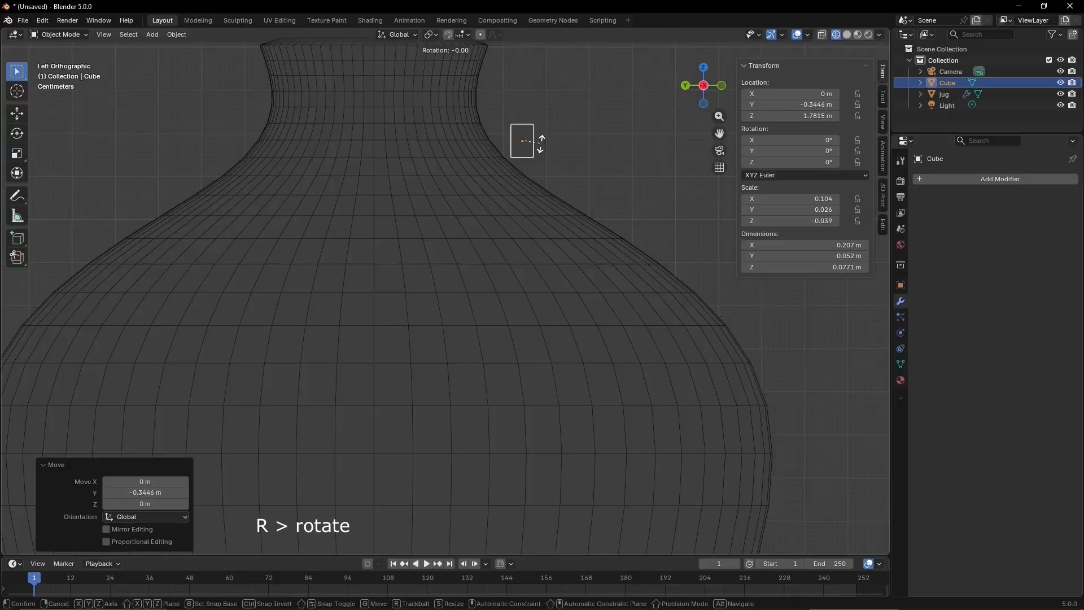
click(540, 131)
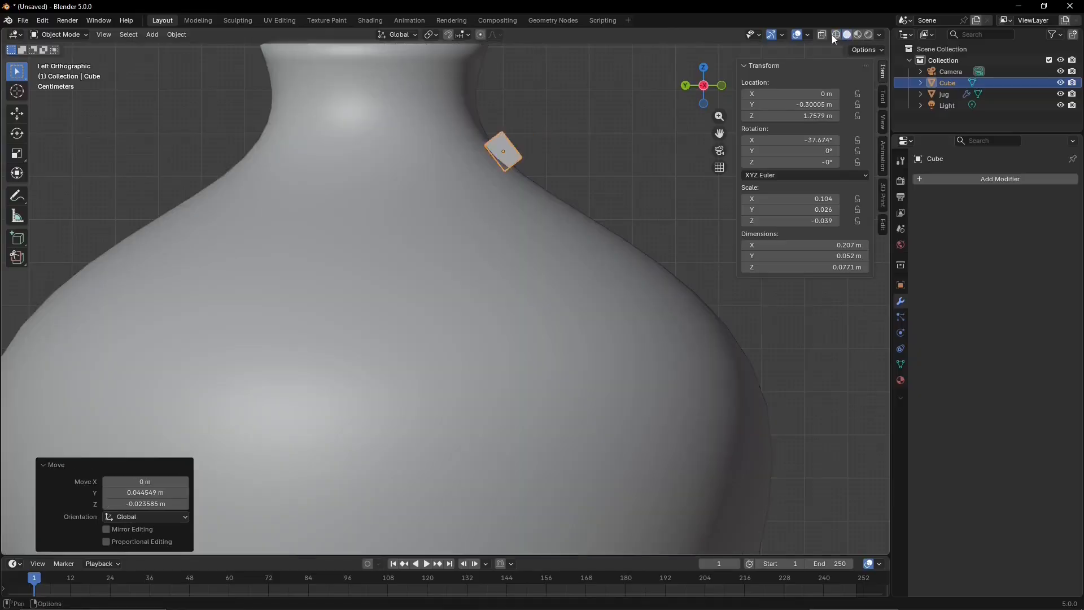
- Turn on X-ray, sink the block into the neck wall at about Y -0.265 m, Z 1.742 m, and tilt it to about -40.9° around X
click(822, 35)
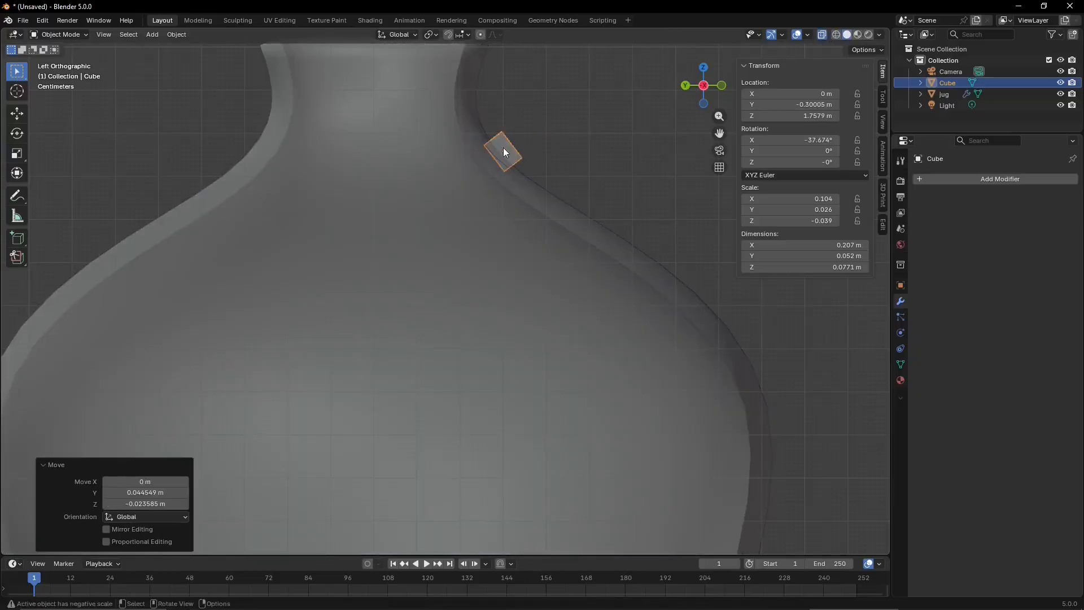
key(g)
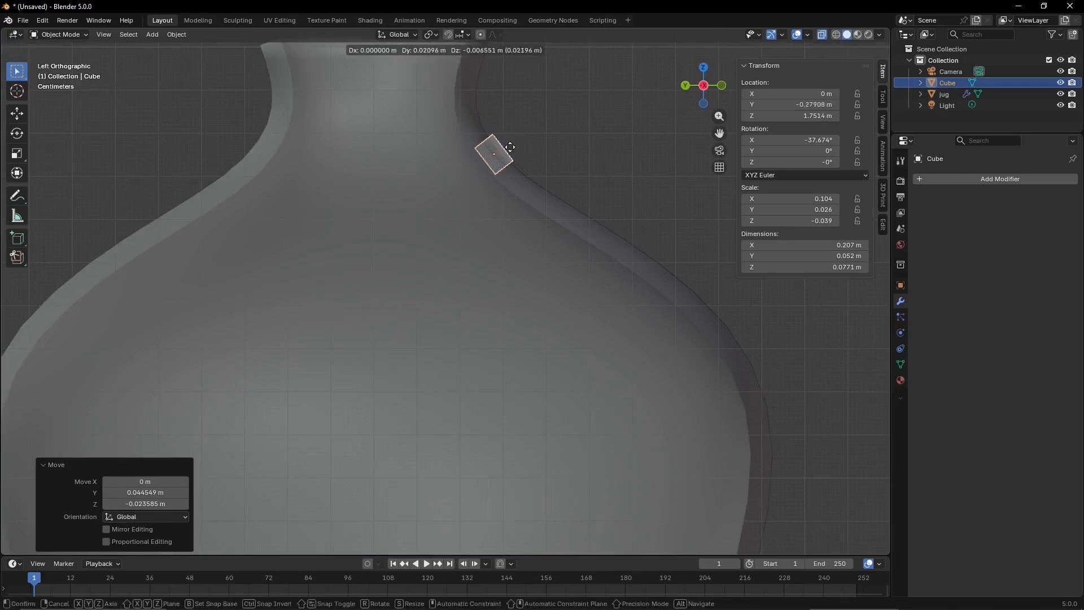
click(503, 151)
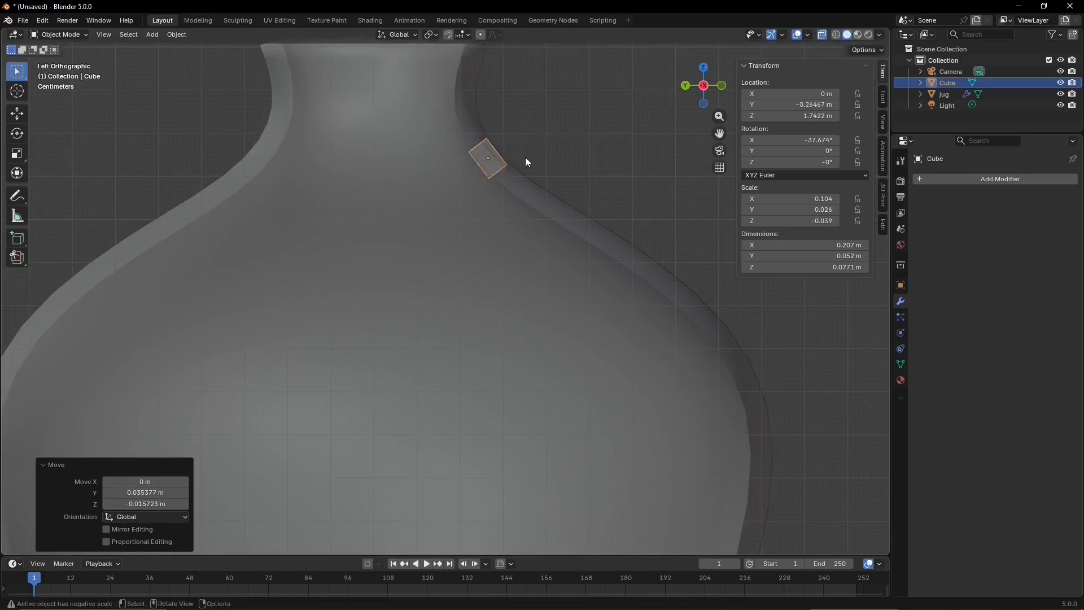
key(r)
click(528, 154)
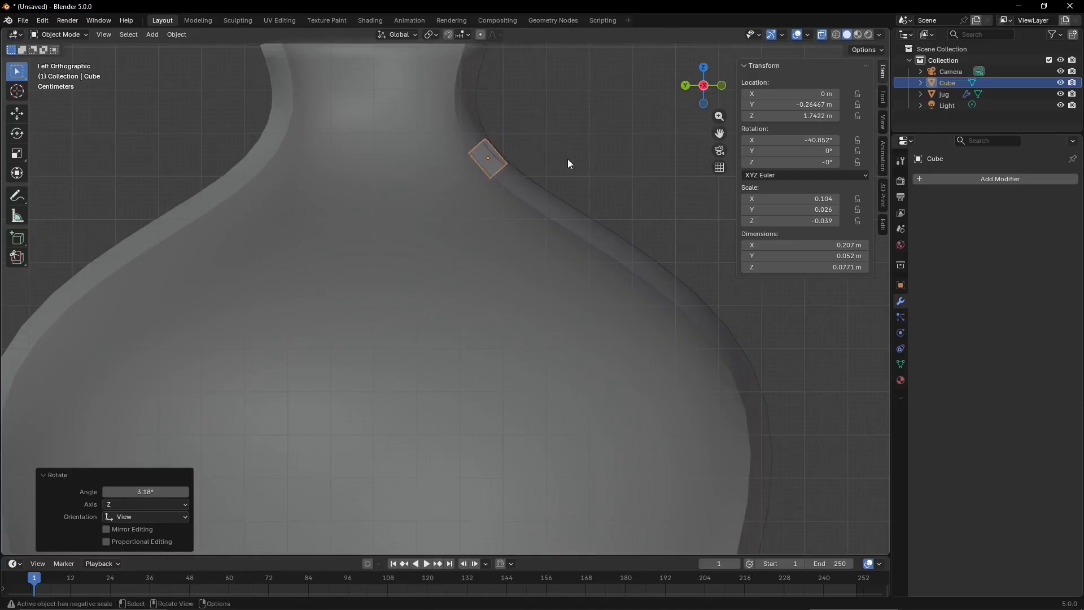
- Turn off X-ray and pull the block slightly outward to about Y -0.275 m, Z 1.749 m
middle_drag(567, 158, 542, 182)
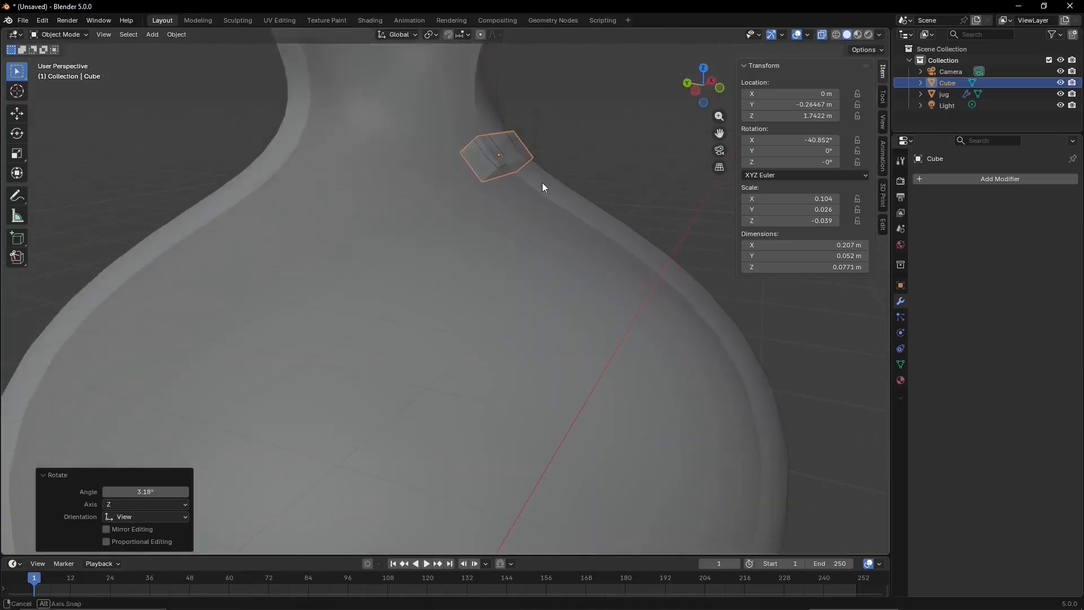
click(822, 34)
drag(515, 145, 519, 142)
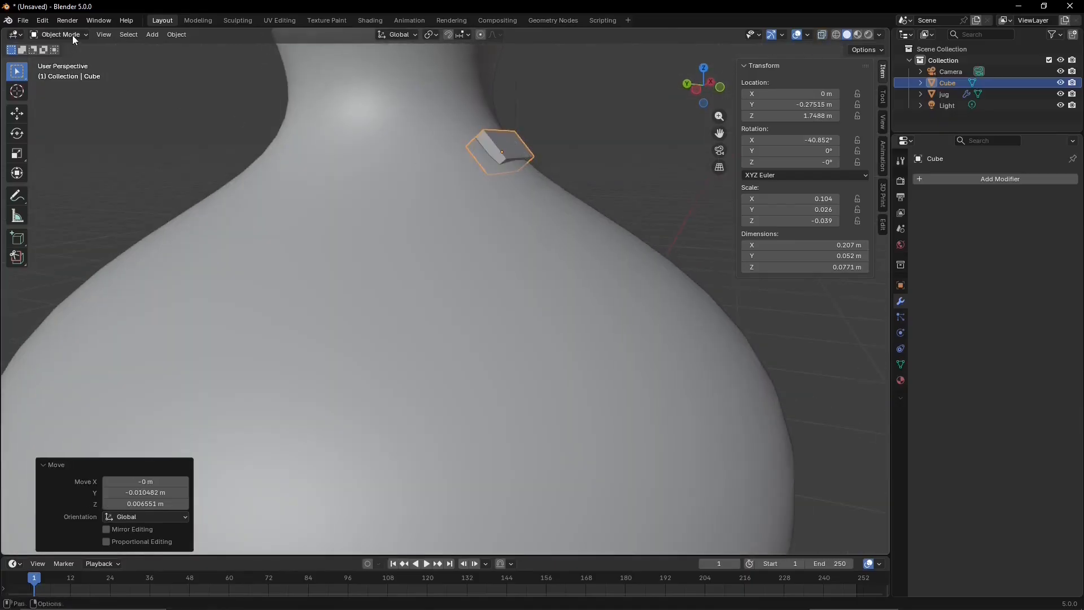
- In Edit Mode with face selection, extrude the block's outward-facing face about 0.043 m in left view
click(62, 35)
click(76, 55)
click(535, 140)
click(105, 35)
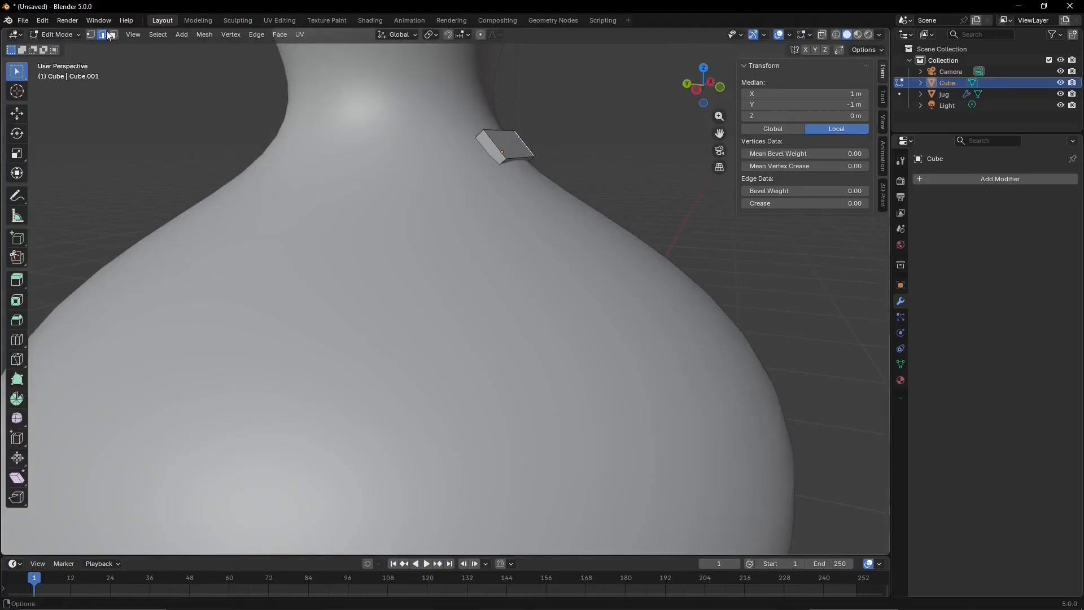
click(113, 35)
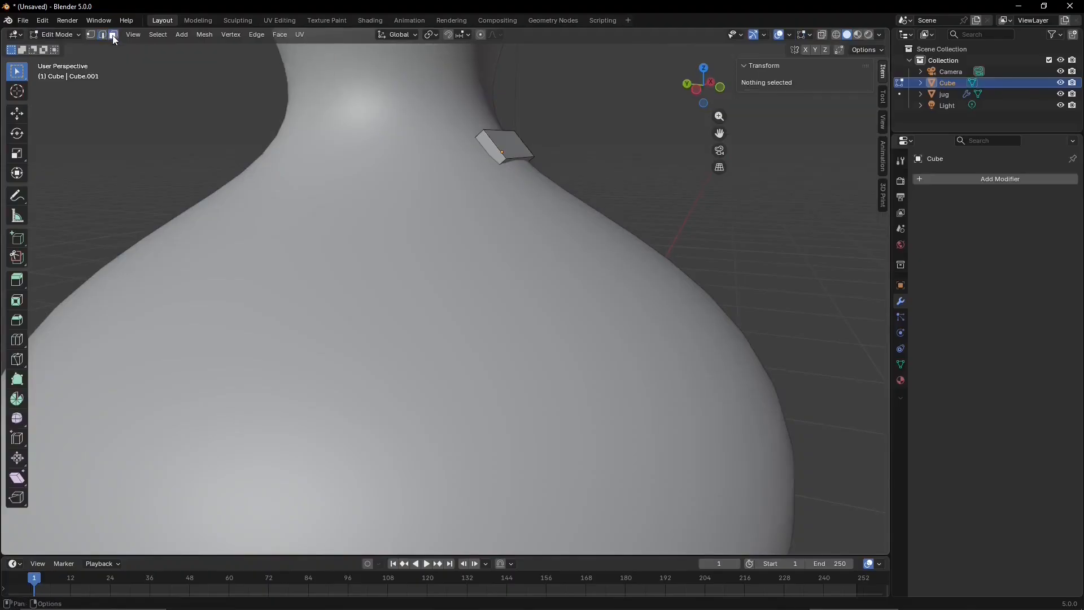
click(518, 148)
click(696, 90)
key(e)
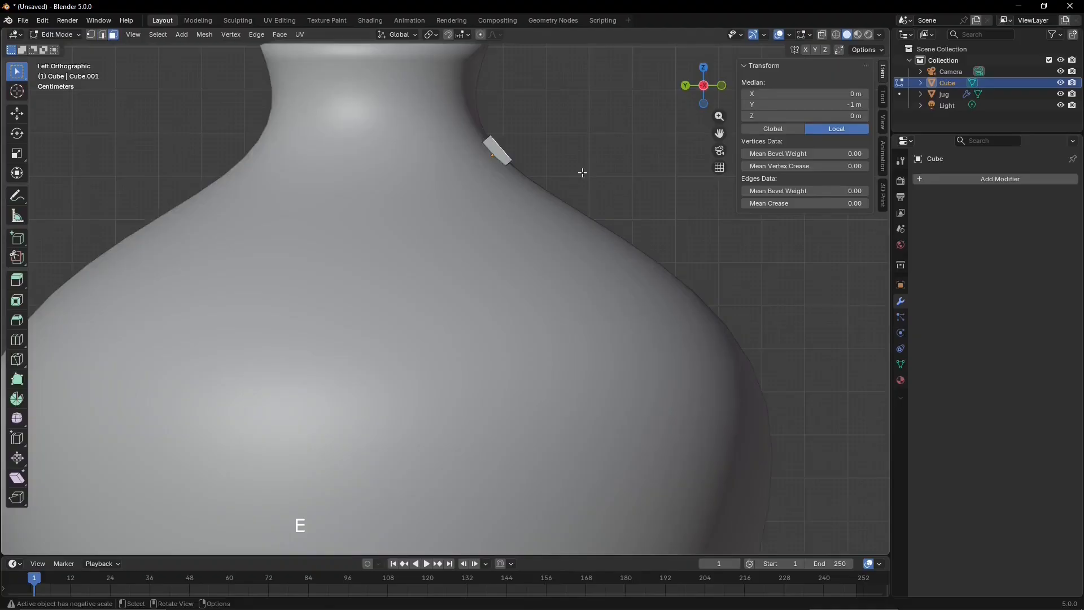
click(593, 147)
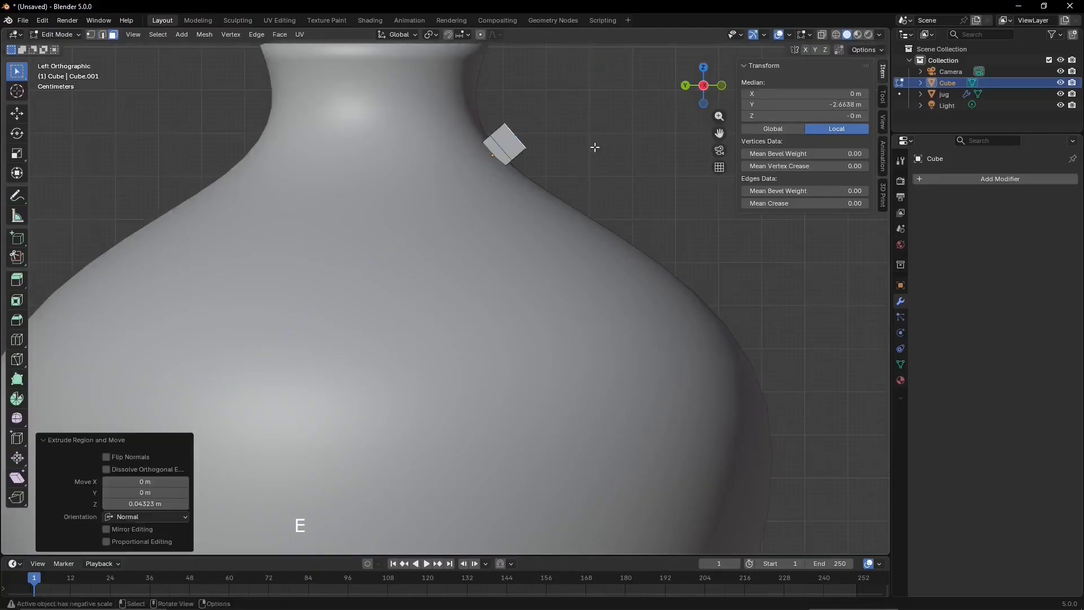
- Rotate the extruded end face clockwise, extrude a second handle segment, and rotate its end face about -16.4°
key(r)
click(599, 163)
key(e)
click(610, 171)
key(r)
click(604, 182)
- Extrude the handle's end face about 0.087 m and rotate it about -31° to bend downward
key(e)
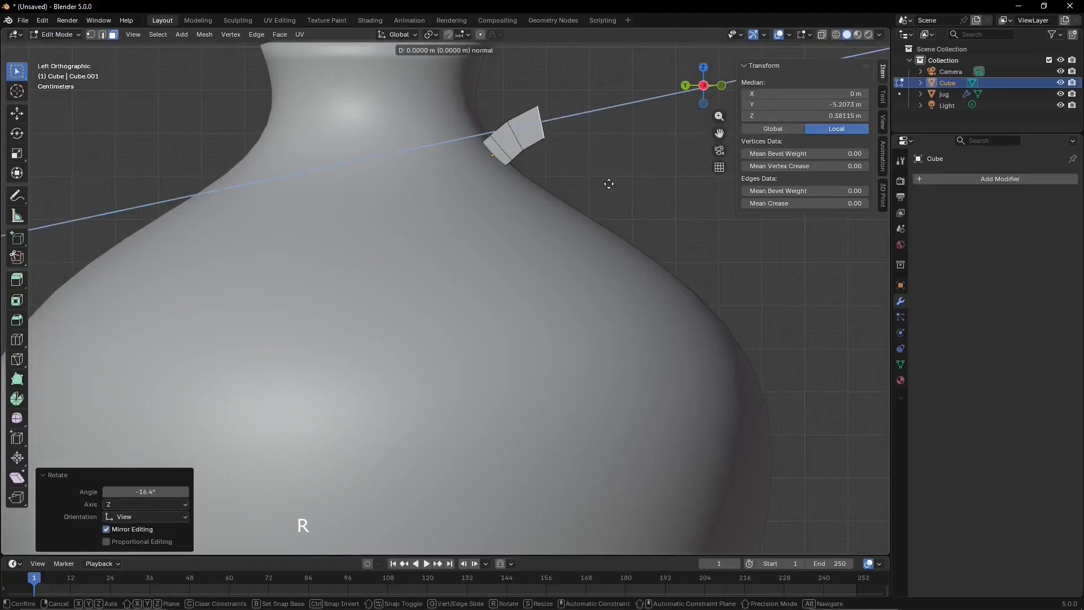
click(647, 184)
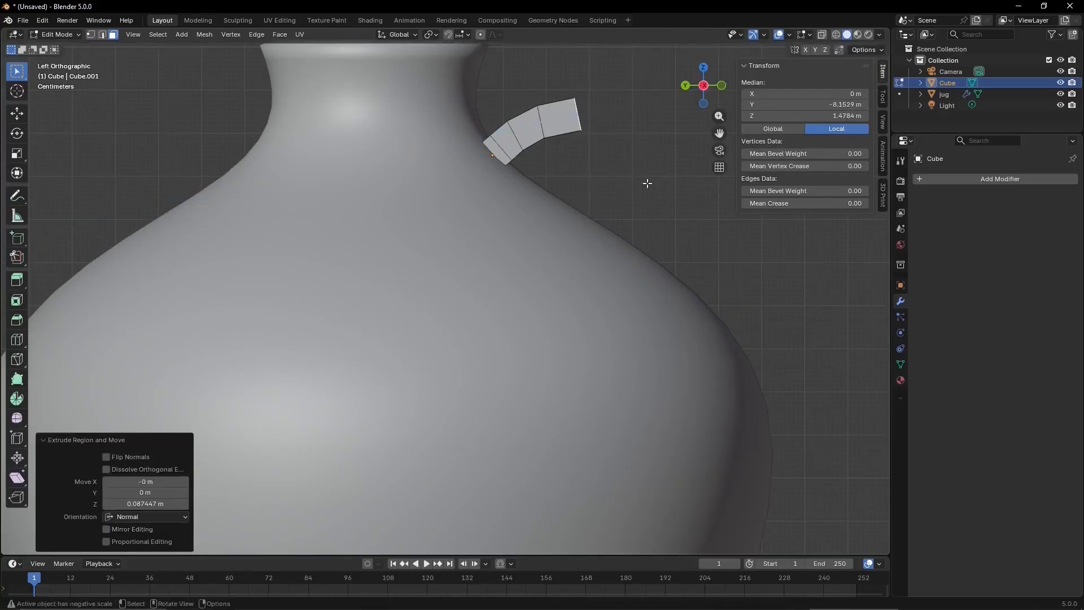
key(r)
click(604, 222)
- Lower the handle's end face by about 0.054 m in total and rotate it a further -18.3° or so
key(g)
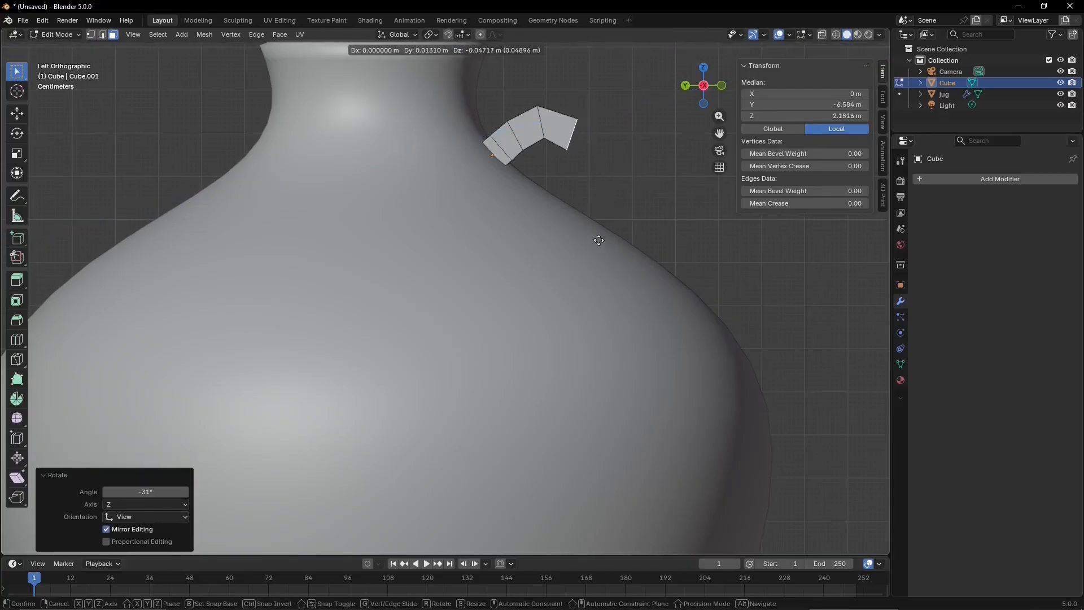
click(602, 239)
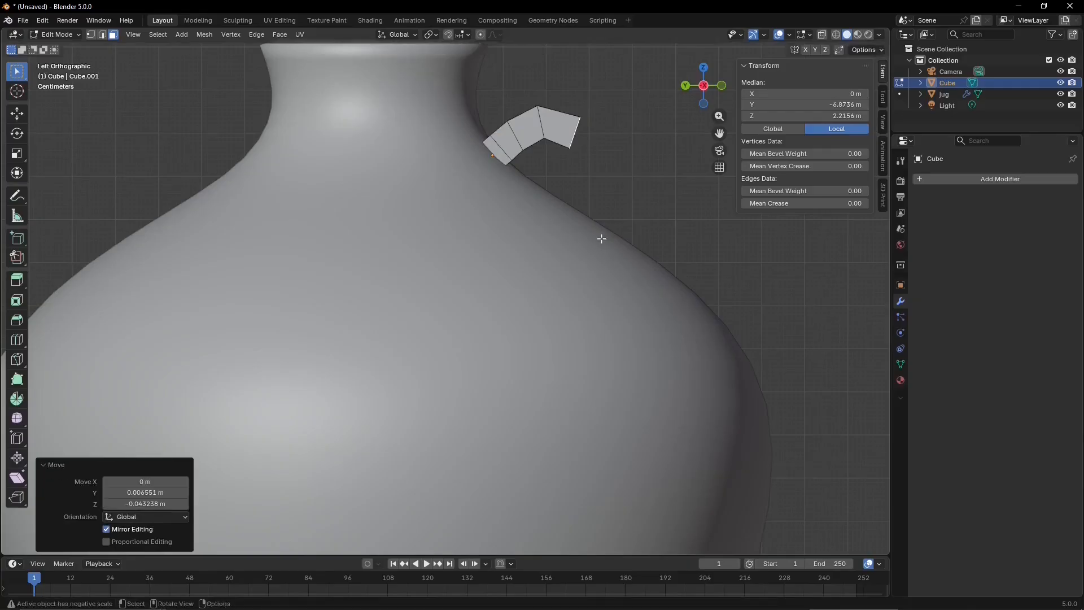
key(r)
click(597, 174)
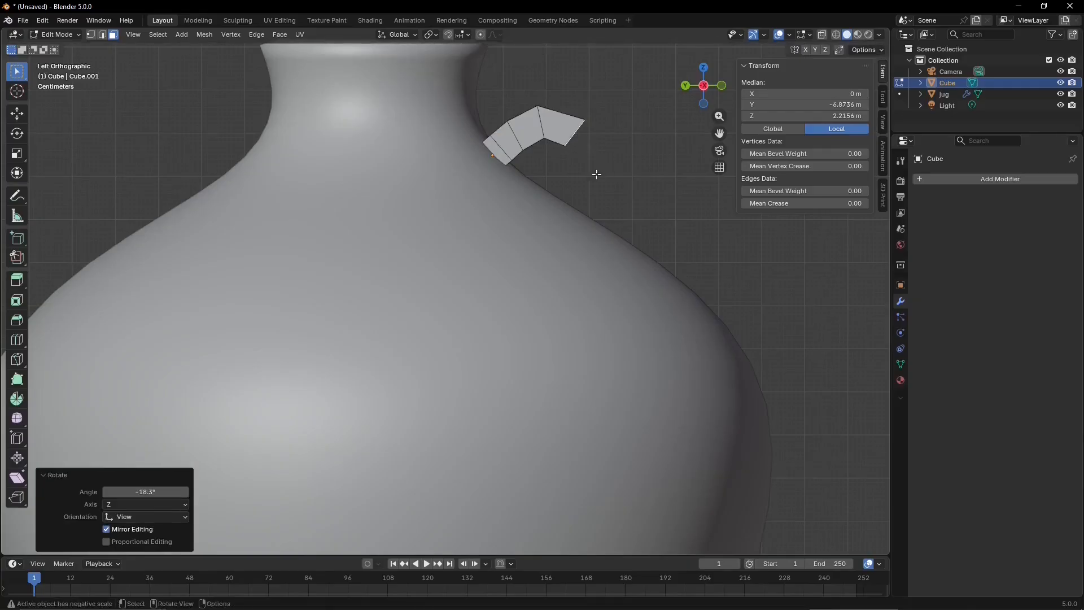
key(g)
click(593, 179)
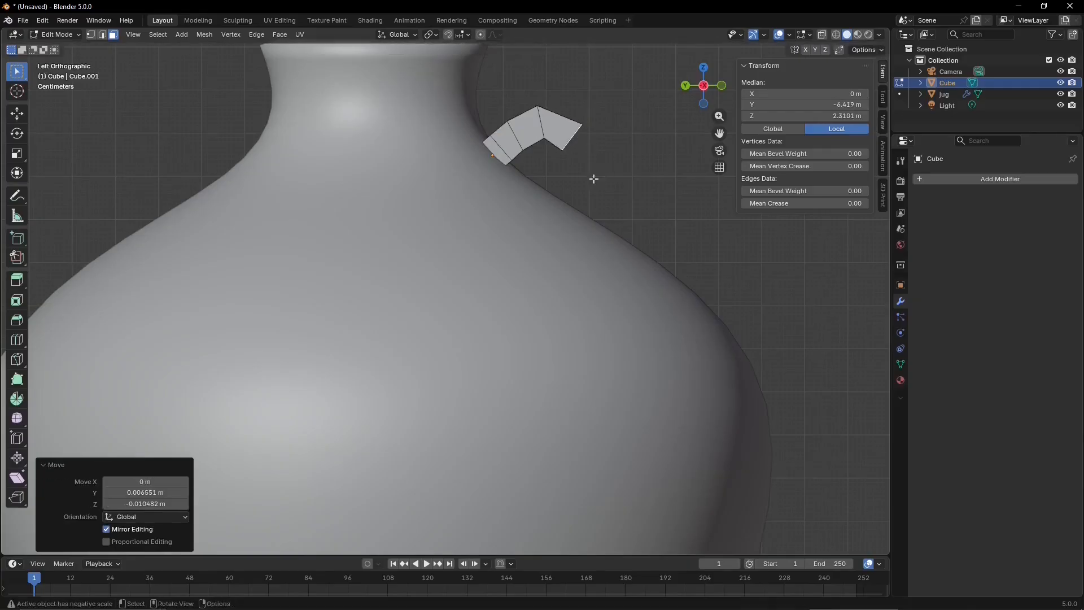
- Extrude three straight handle segments down along the shoulder, about 0.083 m, 0.11 m and 0.091 m long
key(e)
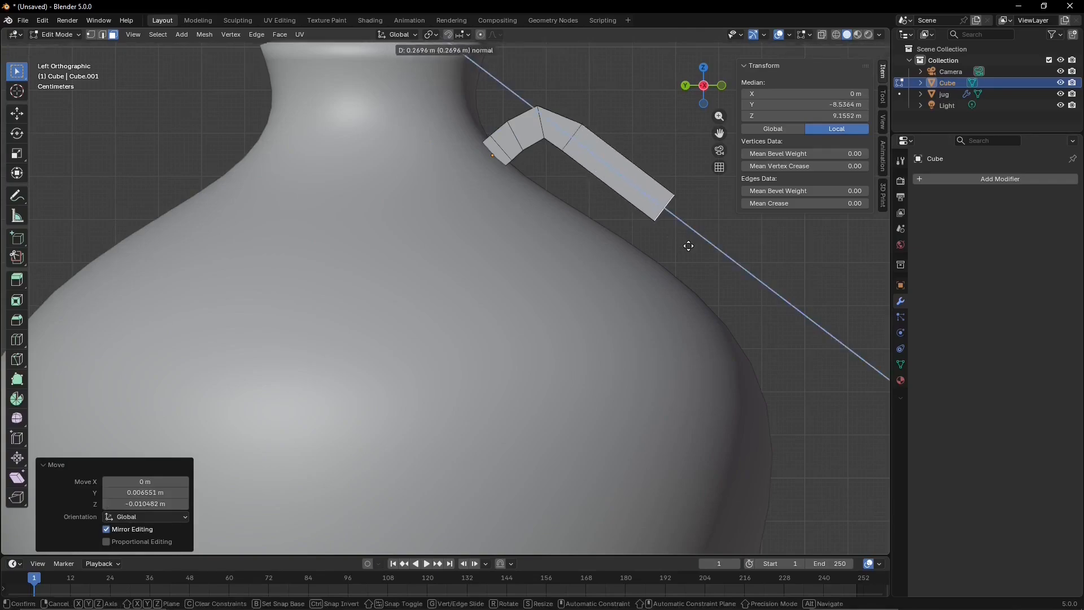
click(619, 203)
key(e)
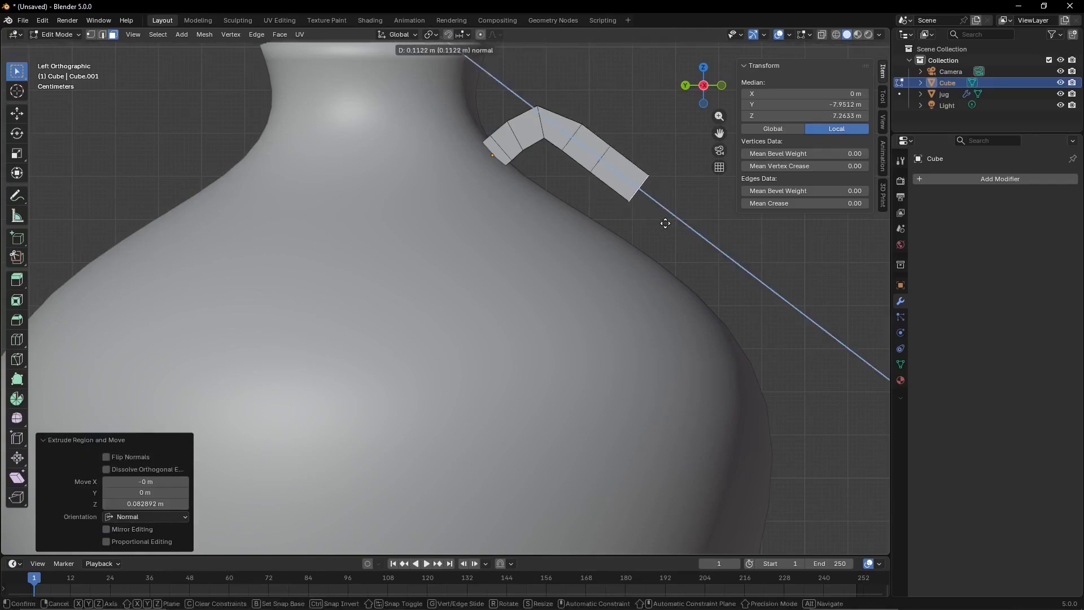
click(664, 222)
key(e)
click(698, 243)
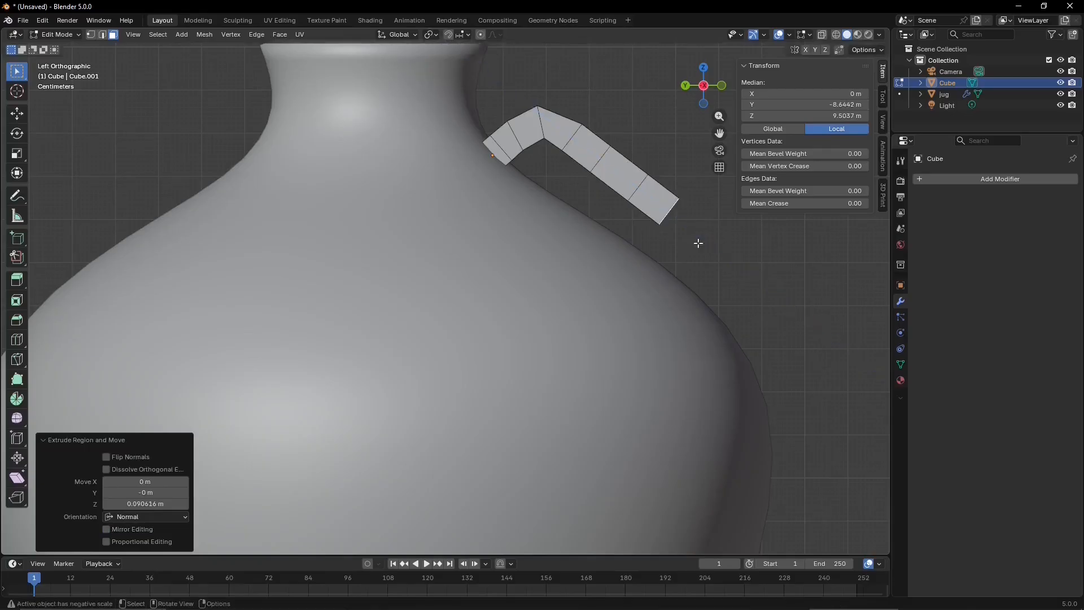
- Rotate the handle's end face about -25.1°, extrude it about 0.06 m, and rotate the new end about -27°
key(r)
click(679, 250)
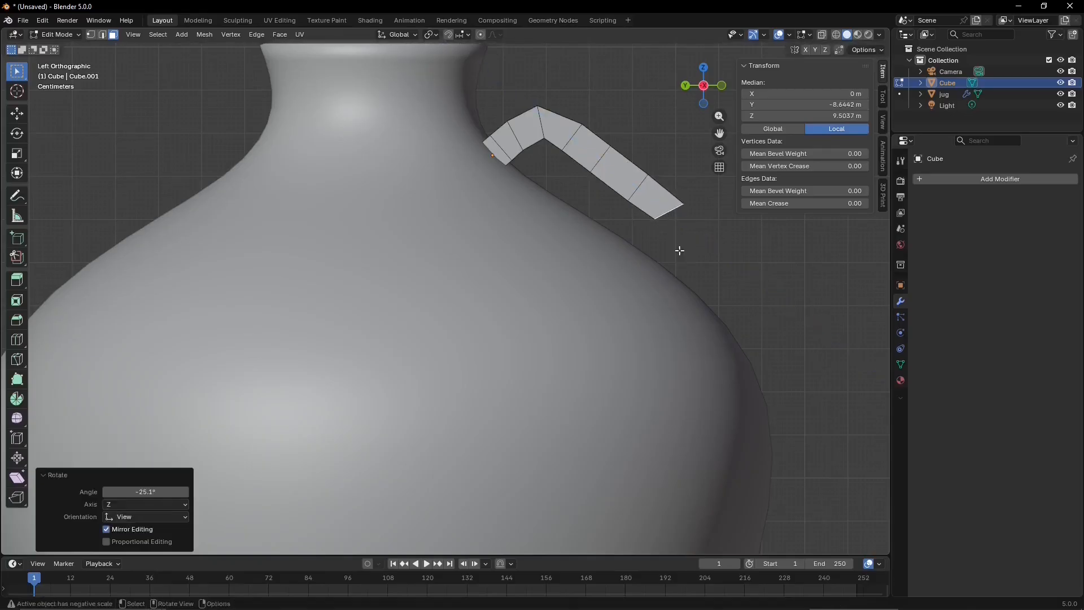
key(e)
click(683, 275)
key(r)
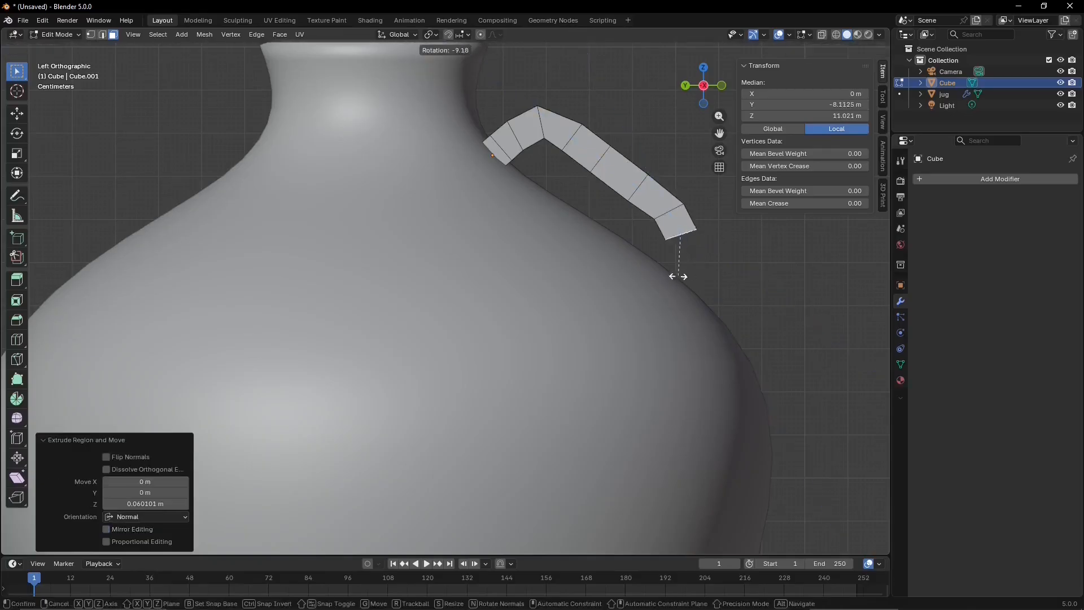
click(667, 273)
- Extrude the handle down about 0.07 m, rotate its end face about -23.2°, and extrude about 0.062 m into the jug's shoulder
key(e)
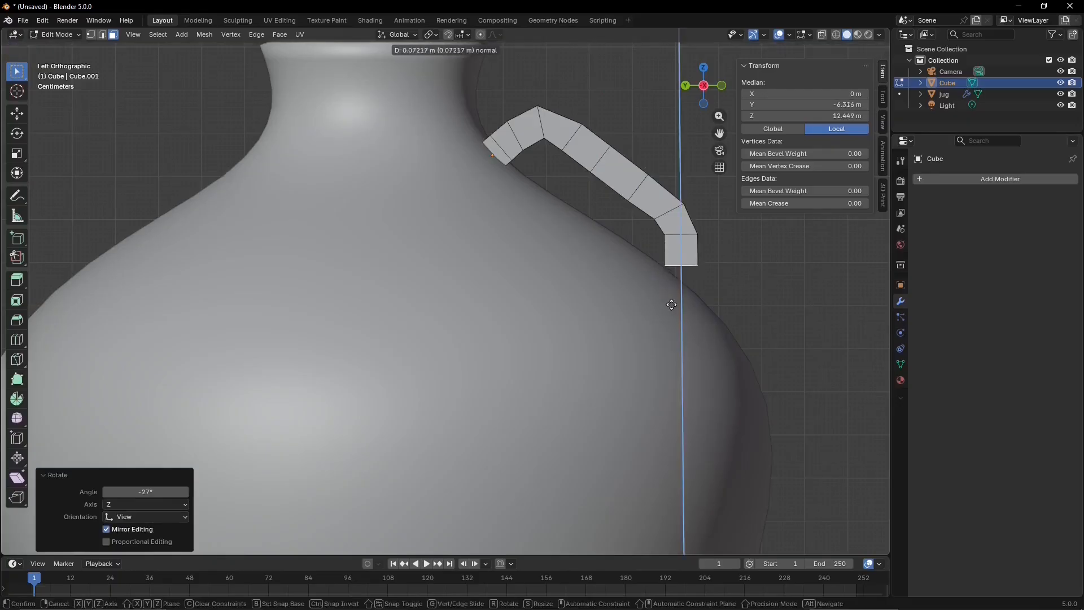
click(671, 305)
key(r)
click(651, 305)
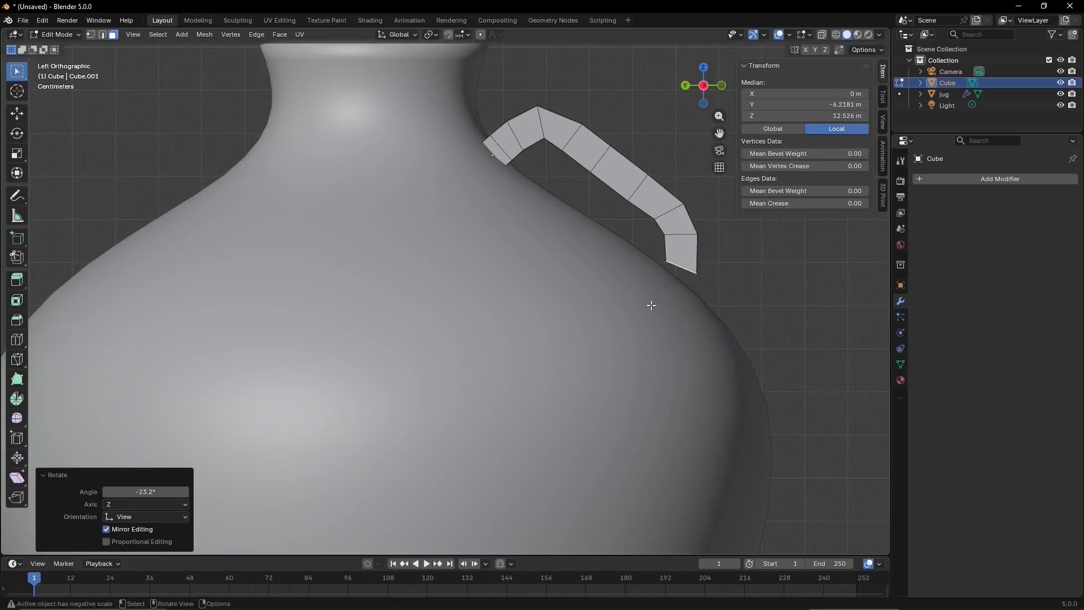
key(e)
click(643, 330)
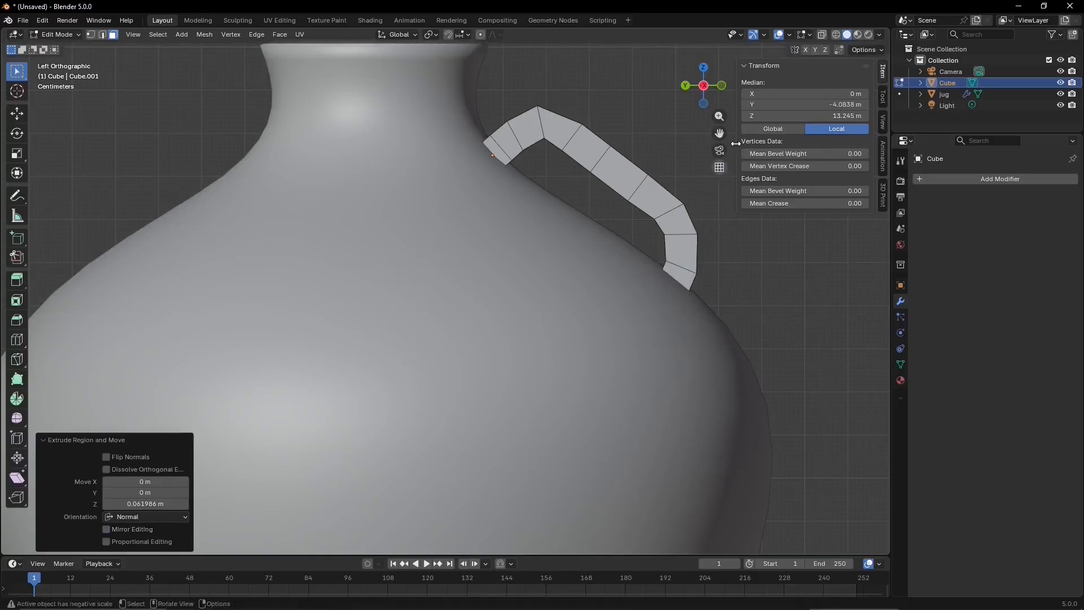
- With X-ray on, rotate the handle's lower end face about -15.3° and nudge it slightly deeper into the jug wall
click(822, 36)
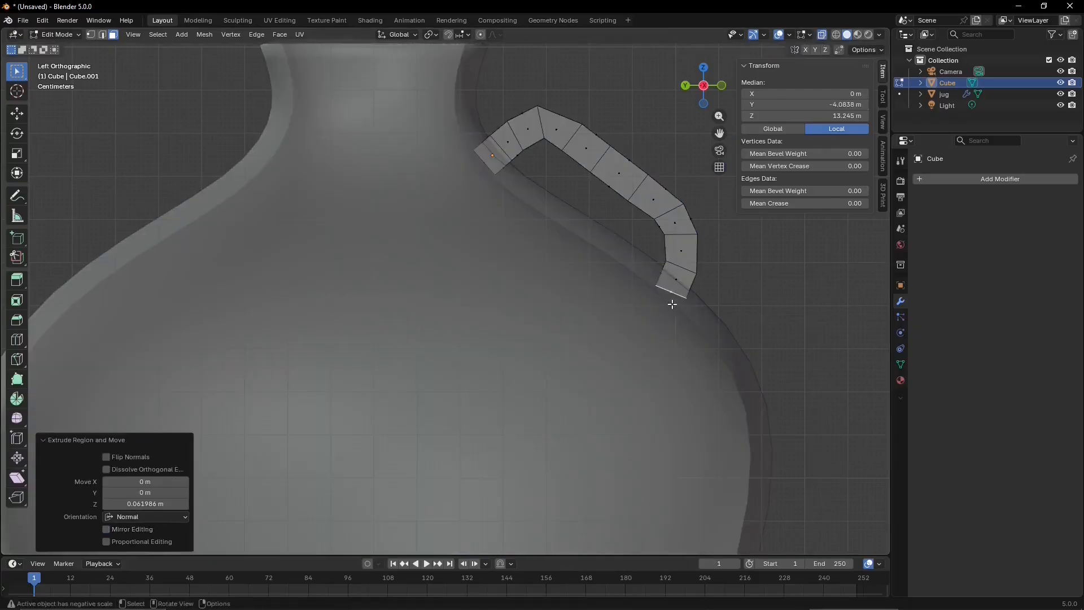
key(r)
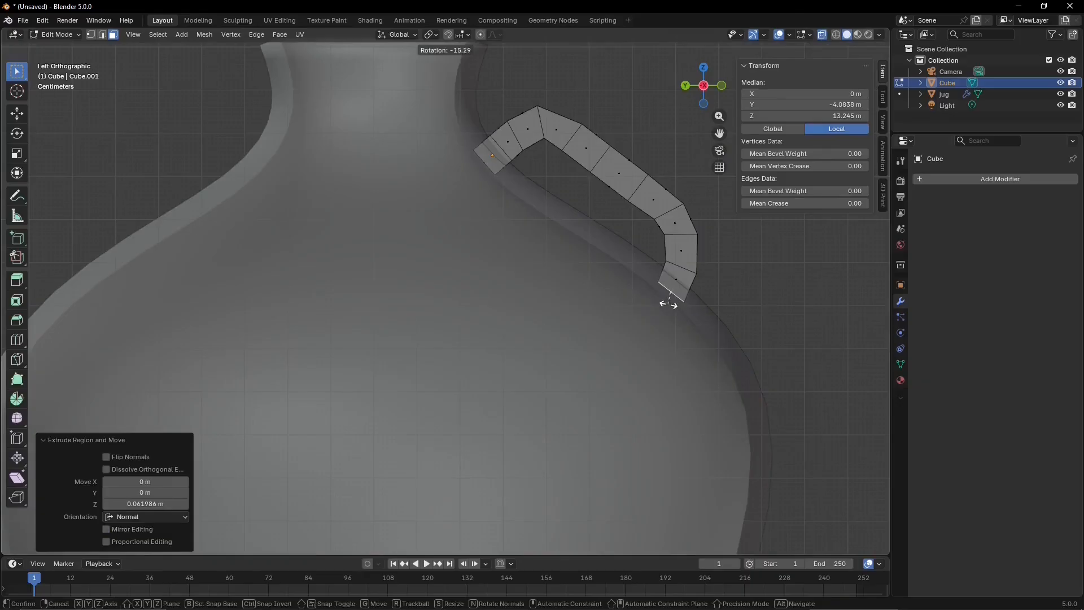
click(669, 304)
key(g)
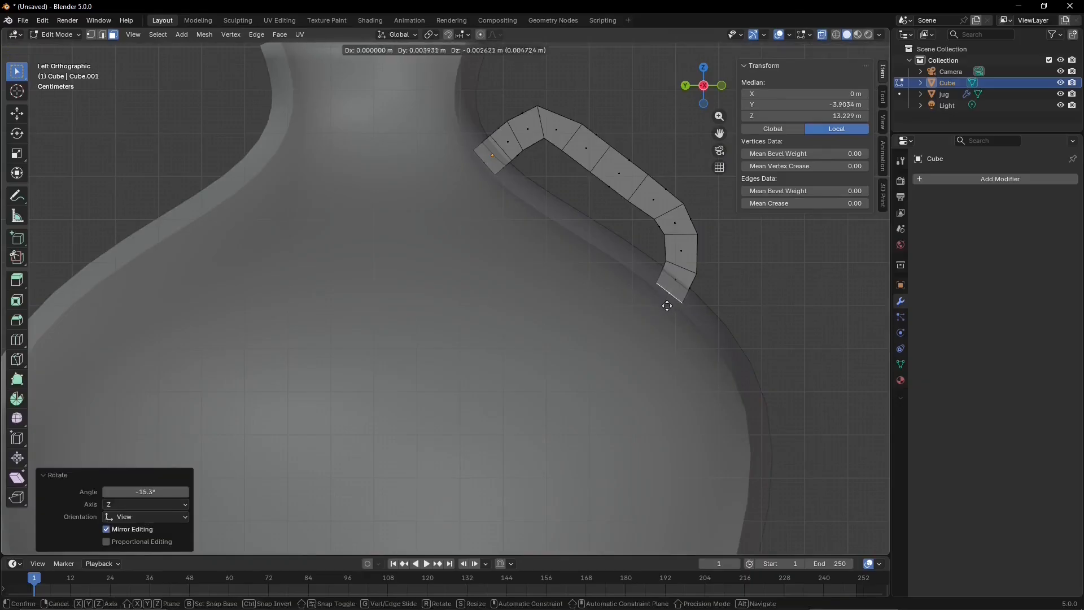
click(664, 308)
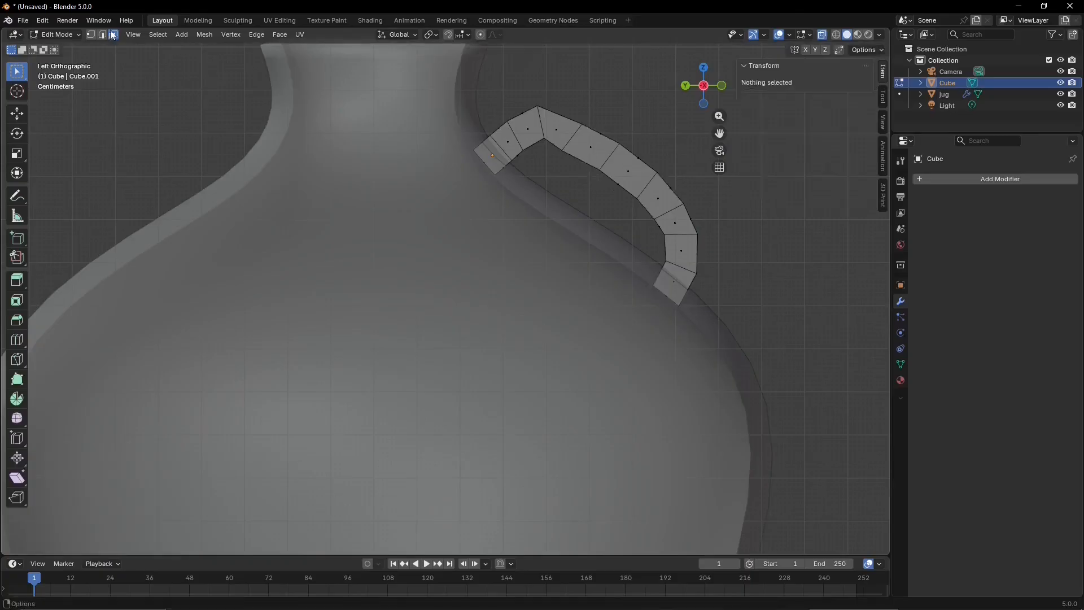
- Select the edge loop just past the handle's peak, shift it about 0.008 m, and rotate it about 17°
click(102, 34)
drag(561, 105, 588, 187)
key(g)
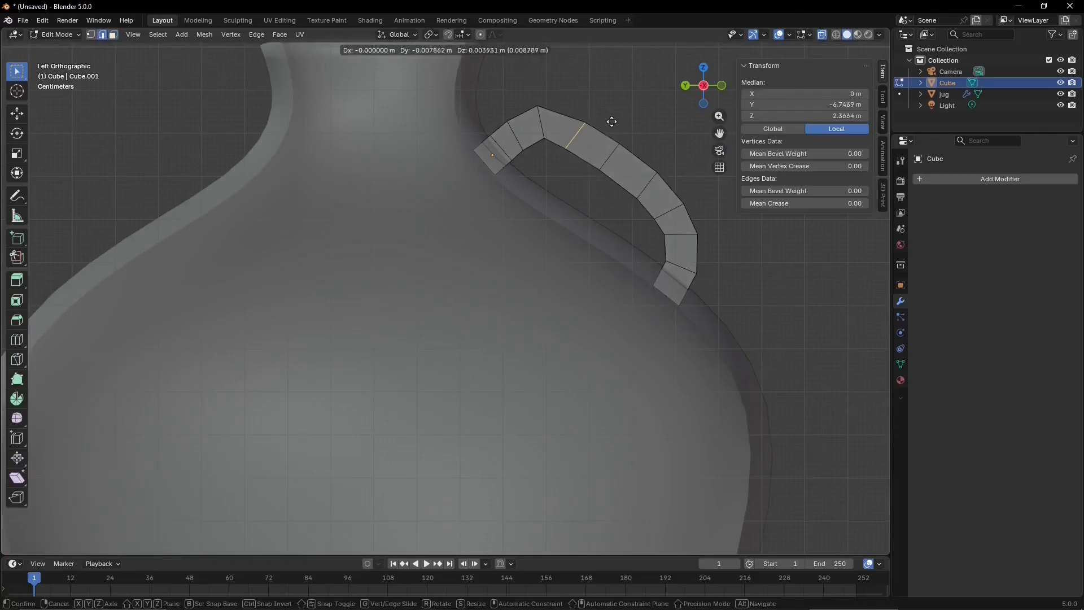
click(612, 121)
key(r)
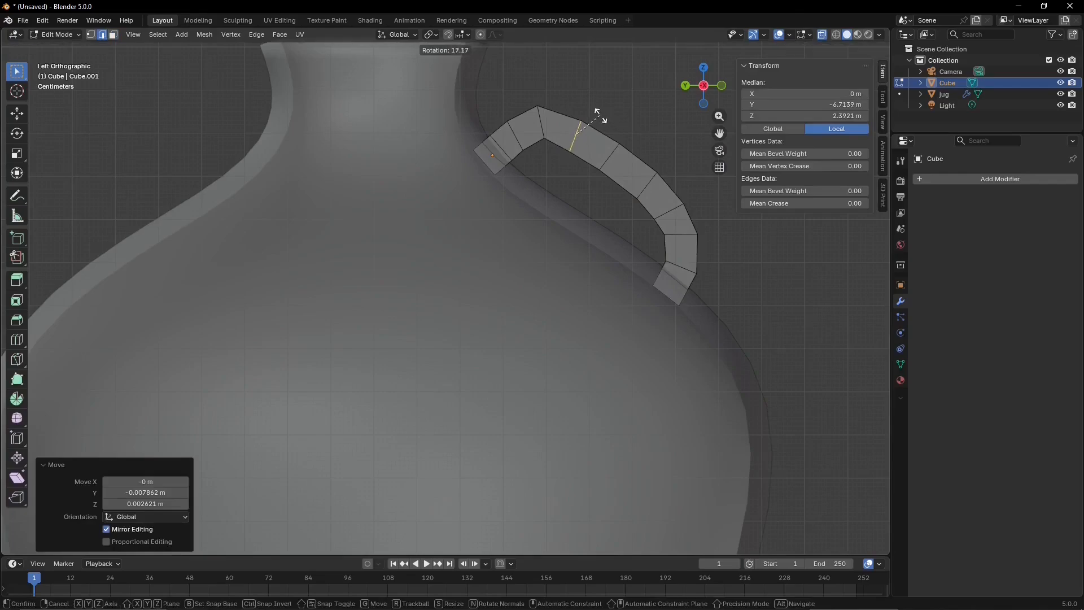
click(601, 116)
- Lower the edge loop at the handle's peak about 0.02 m to soften the bend
drag(518, 93, 556, 151)
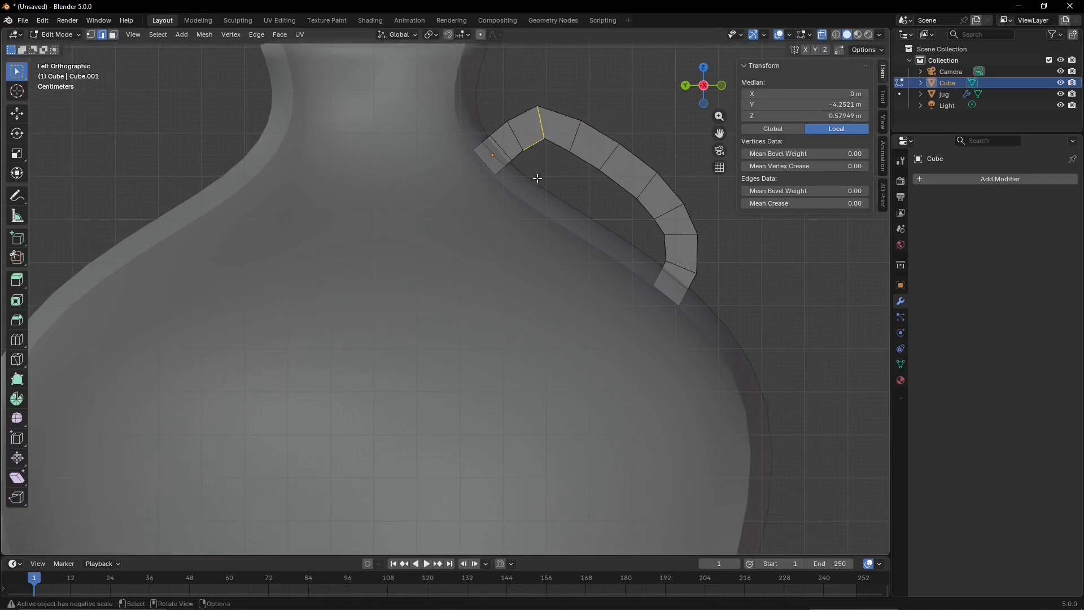
key(g)
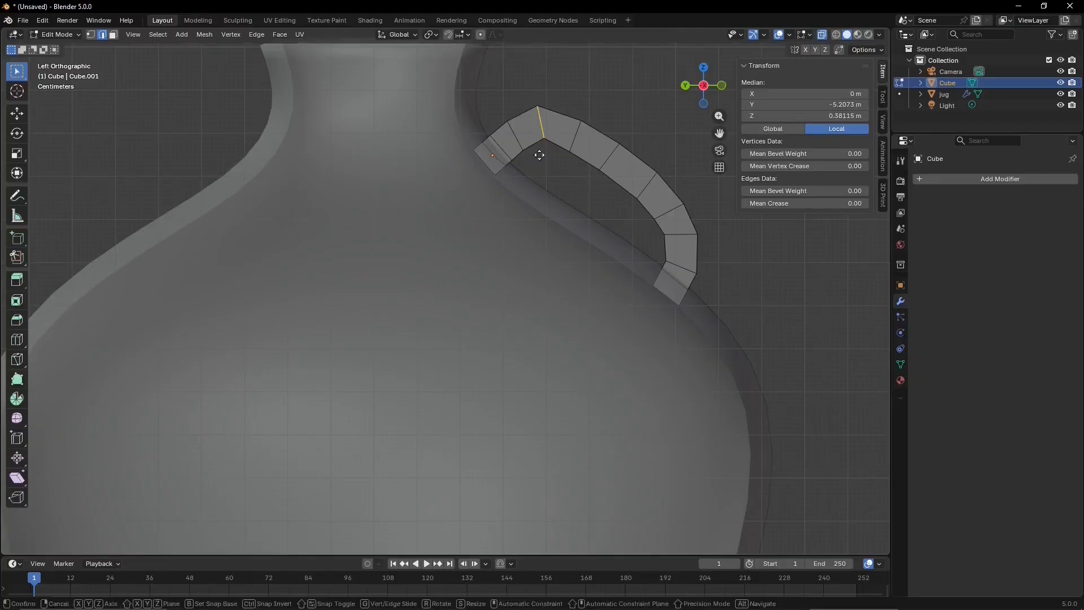
click(542, 163)
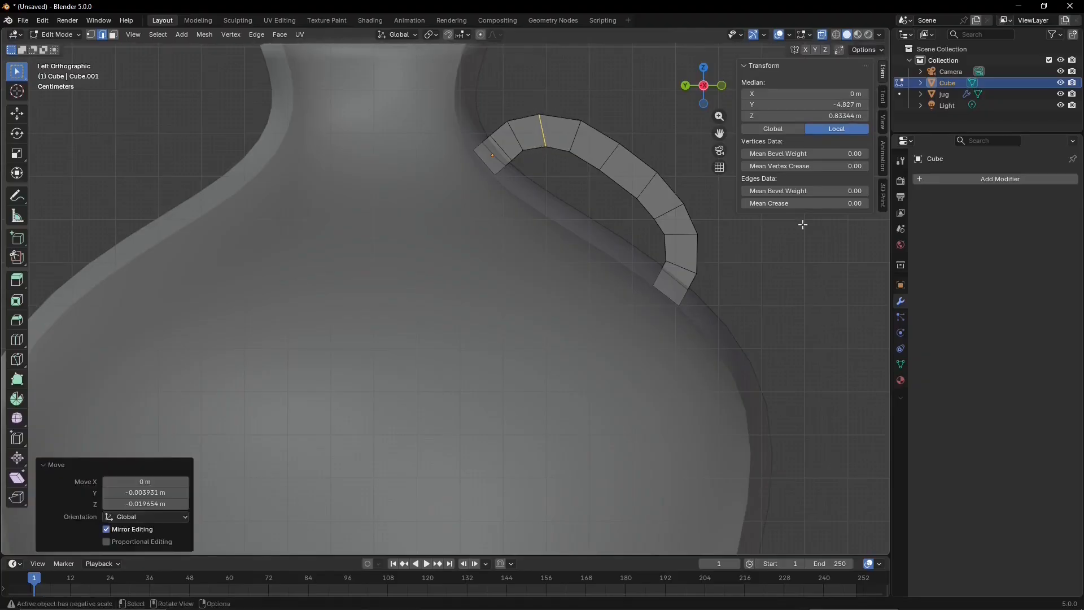
- Add a Subdivision Surface modifier to the handle with 2 viewport levels, and turn X-ray off
click(1000, 178)
mouse_move(978, 180)
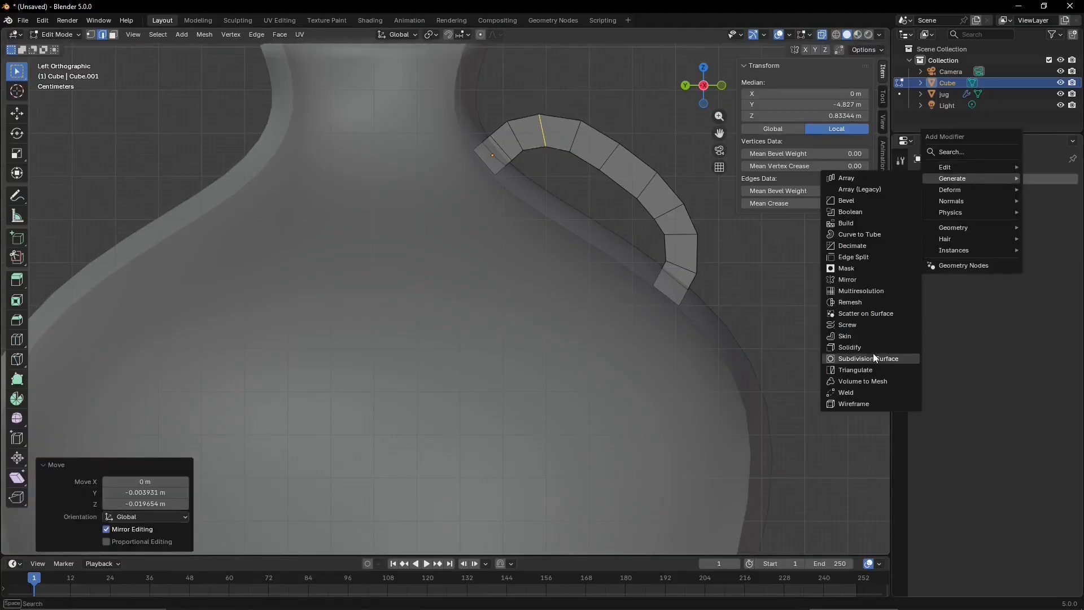
click(868, 359)
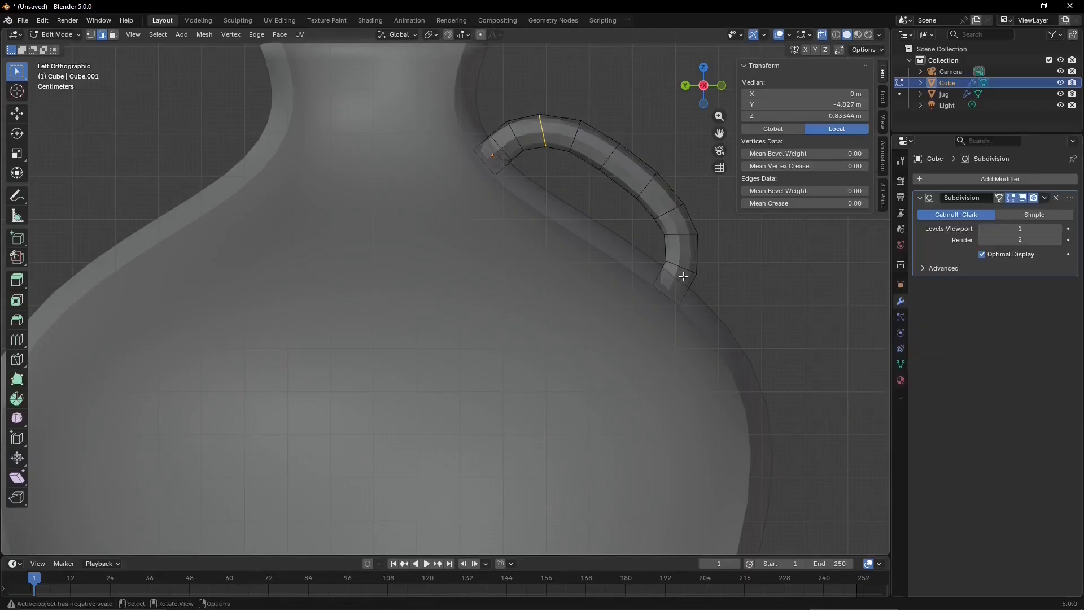
click(822, 35)
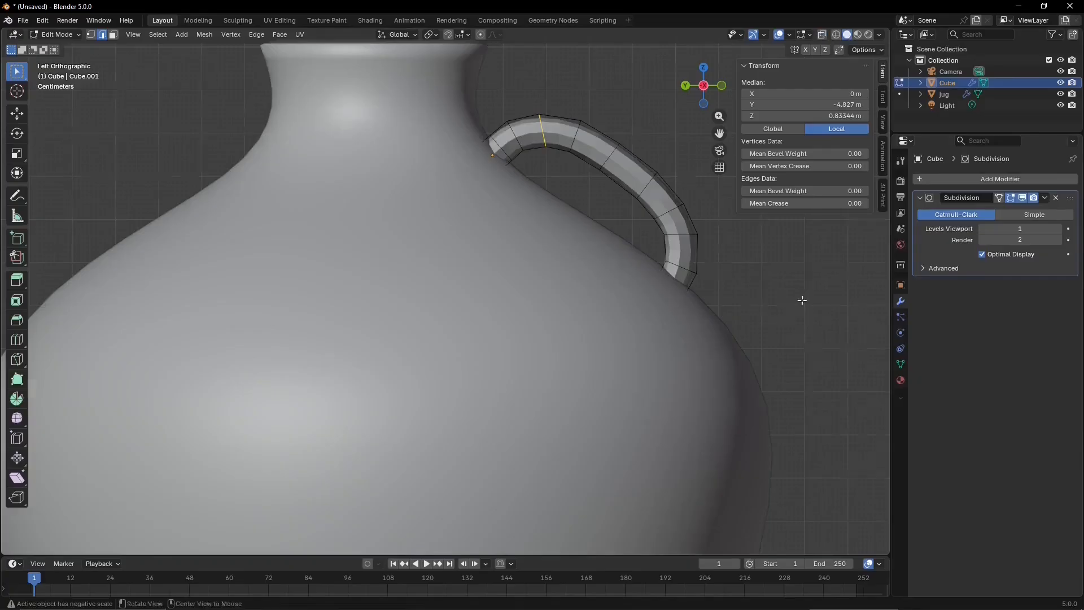
middle_drag(802, 299, 674, 336)
click(1015, 229)
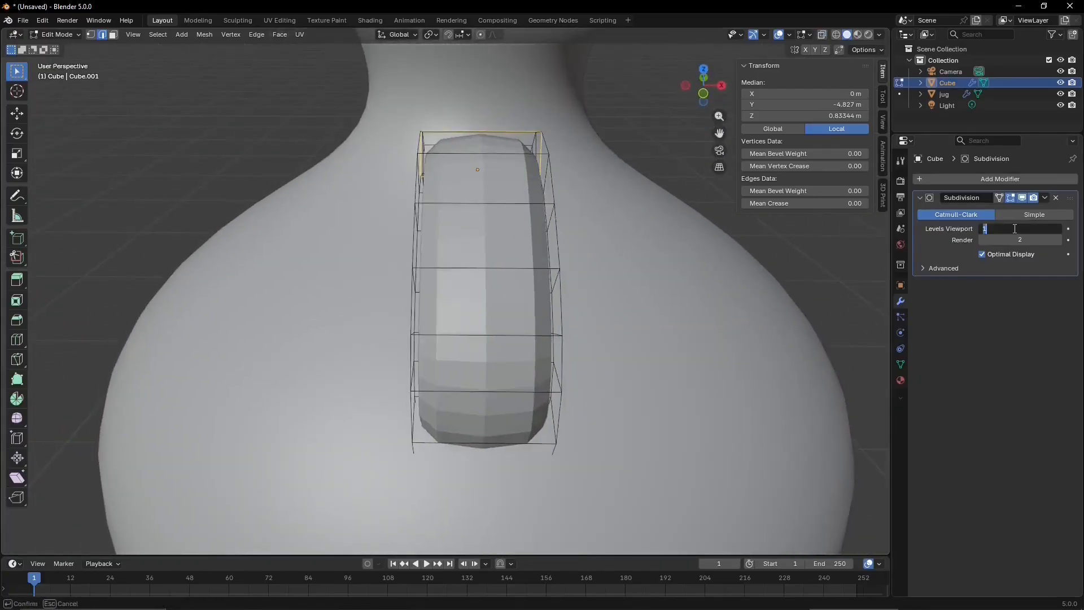
key(Return)
middle_drag(871, 325, 764, 214)
- In Object Mode, move the whole handle about 0.068 m outward and down, and lower it about 0.011 m more with X-ray on
click(696, 87)
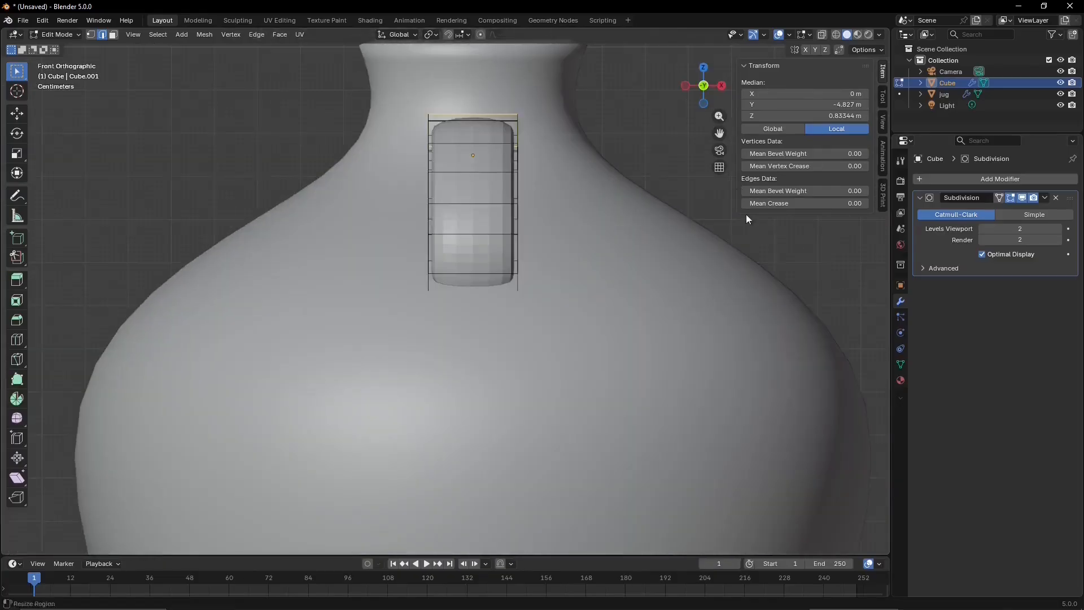
click(682, 82)
scroll(668, 248, down, 6)
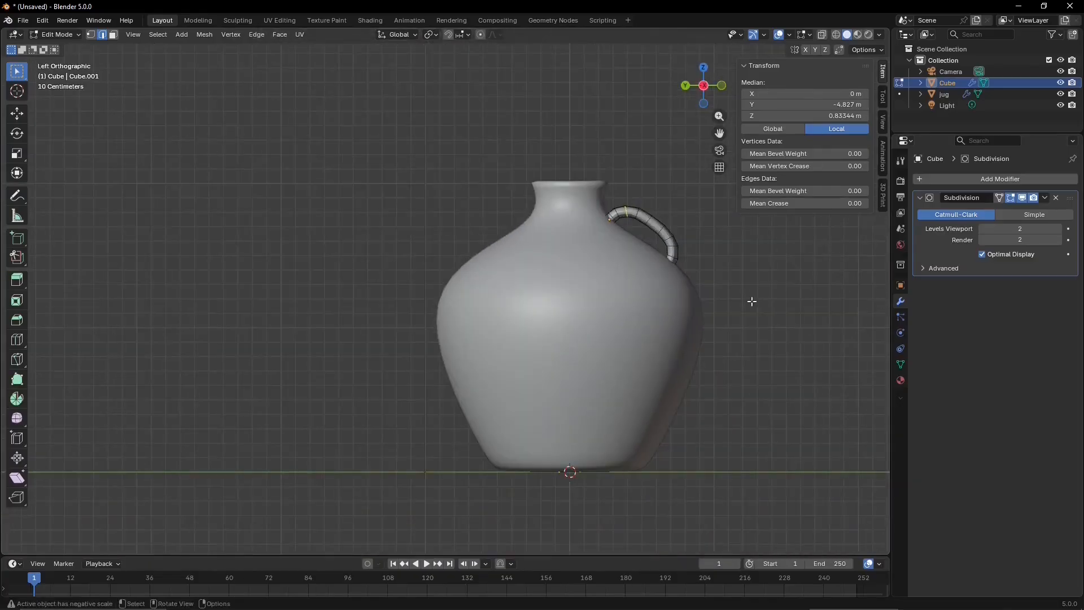
scroll(752, 302, up, 2)
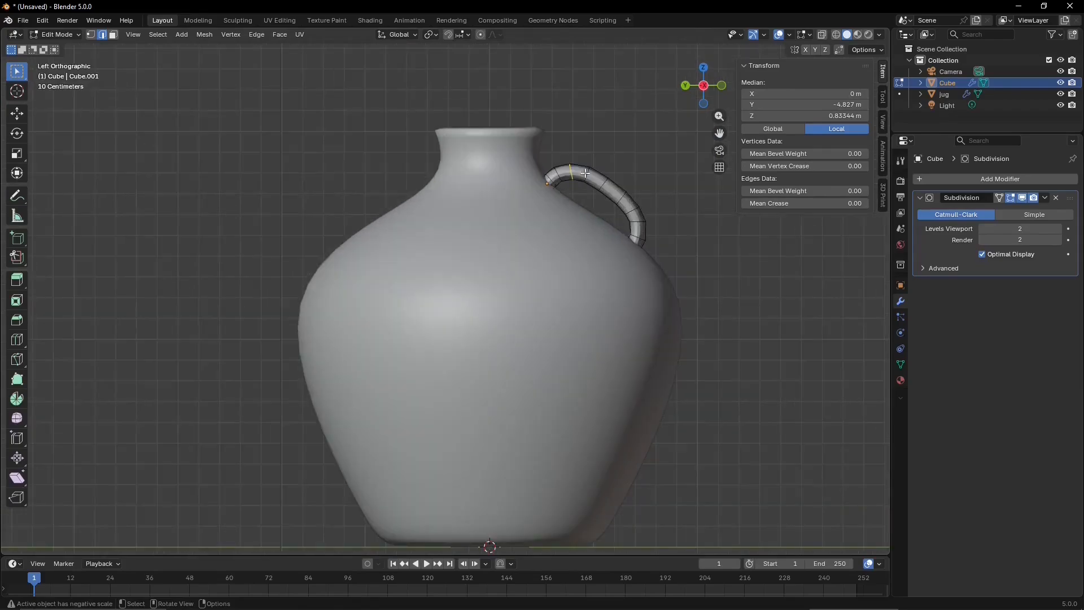
click(62, 35)
click(76, 44)
scroll(676, 208, up, 3)
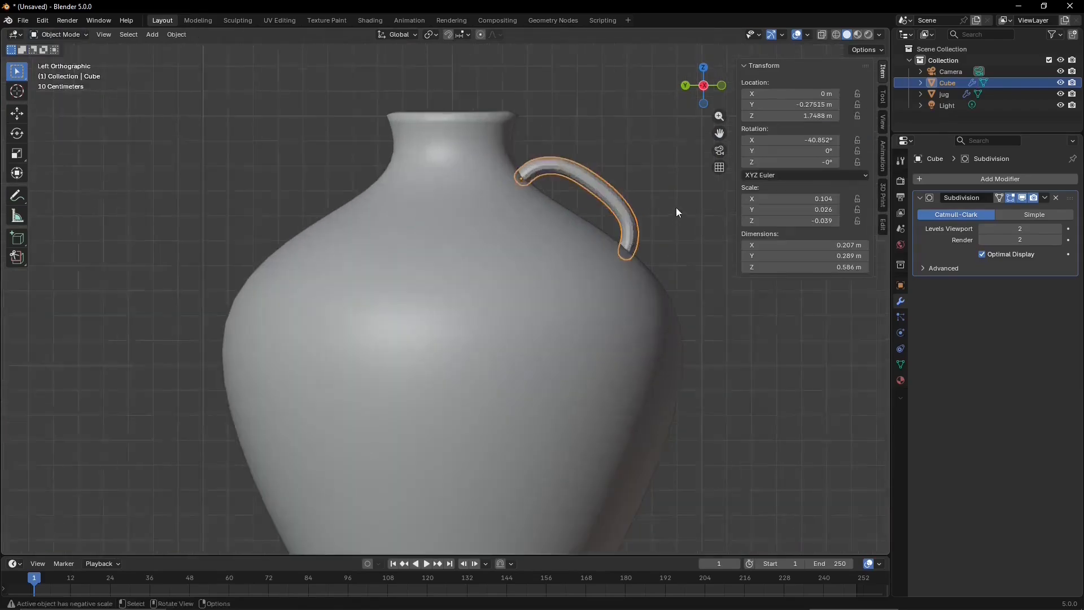
key(g)
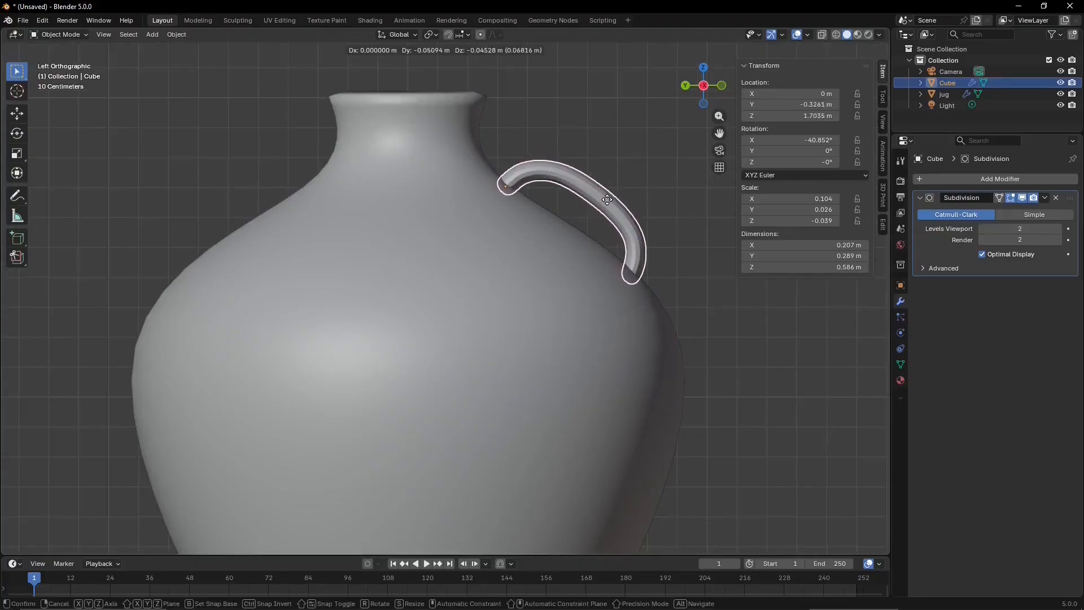
click(607, 200)
key(alt+z)
key(g)
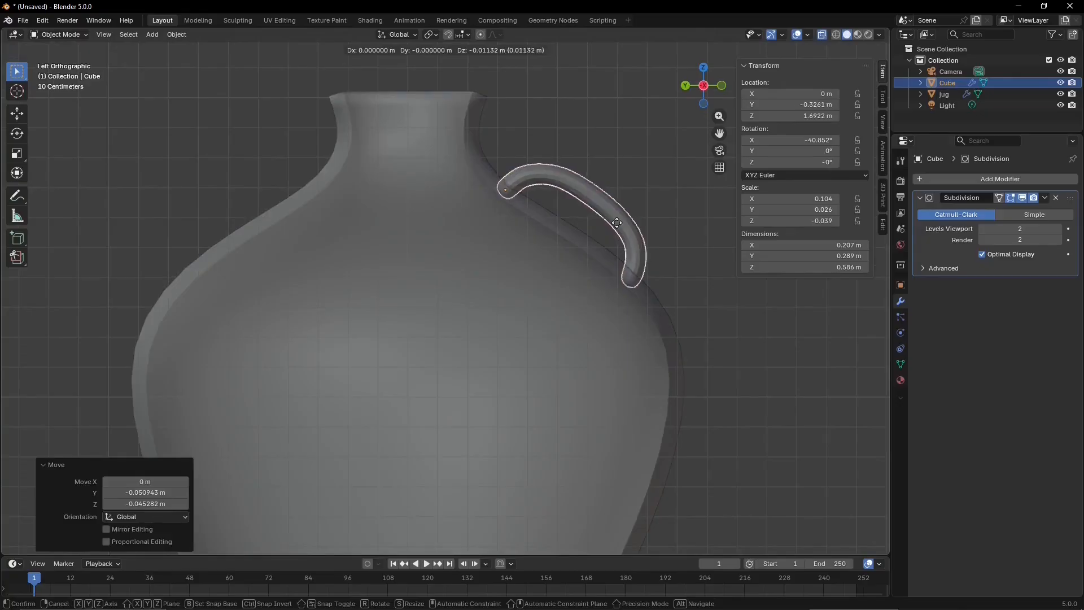
click(616, 223)
- Turn off the handle's Subdivision viewport preview and isolate its cage in Edit Mode by hiding the jug, with X-ray on
scroll(686, 297, down, 2)
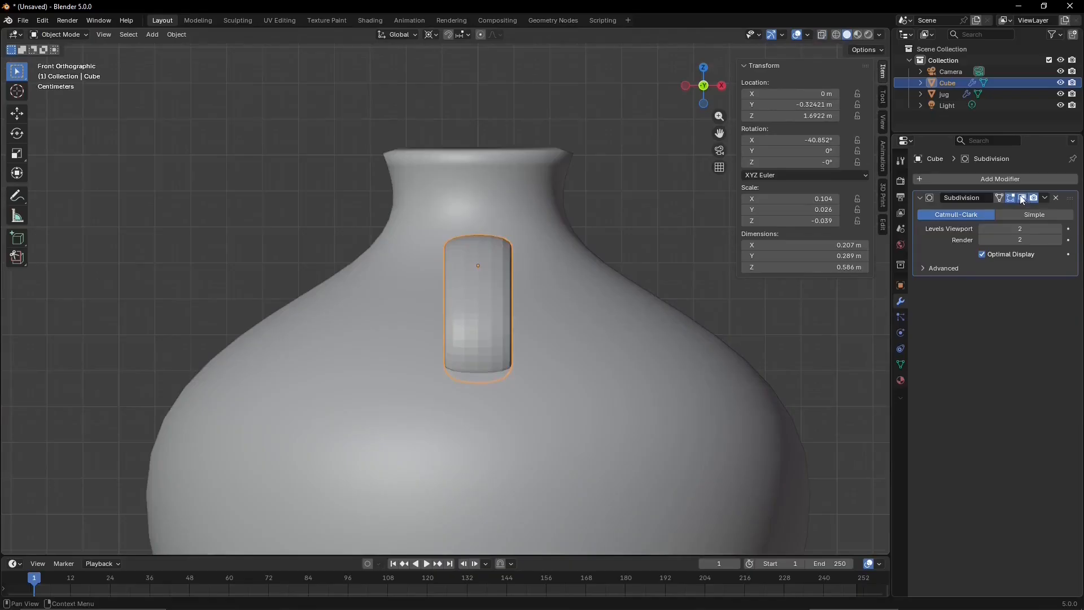
click(1022, 197)
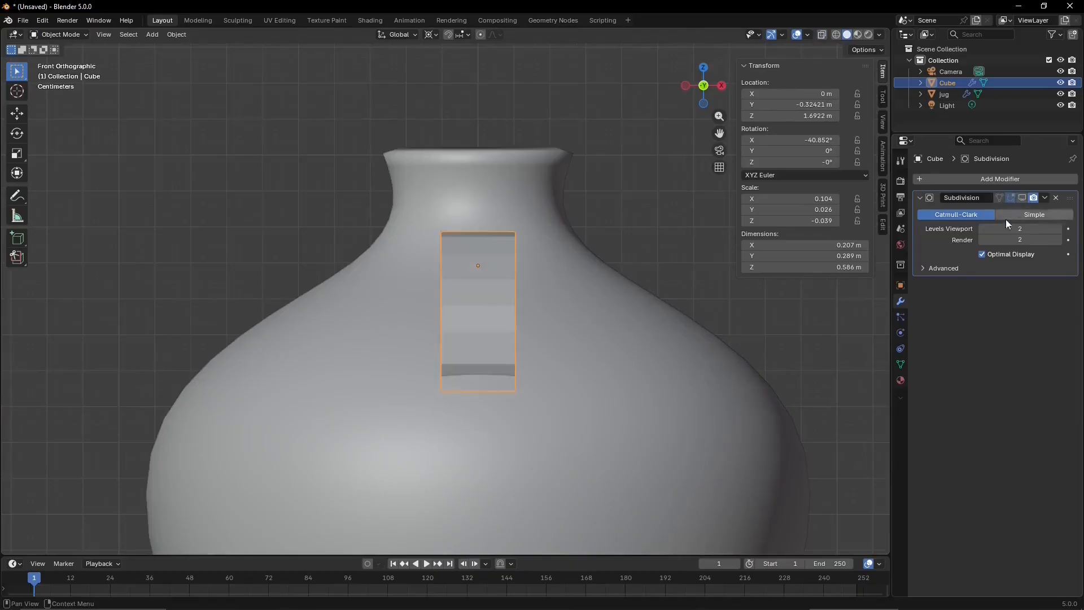
click(82, 35)
click(77, 60)
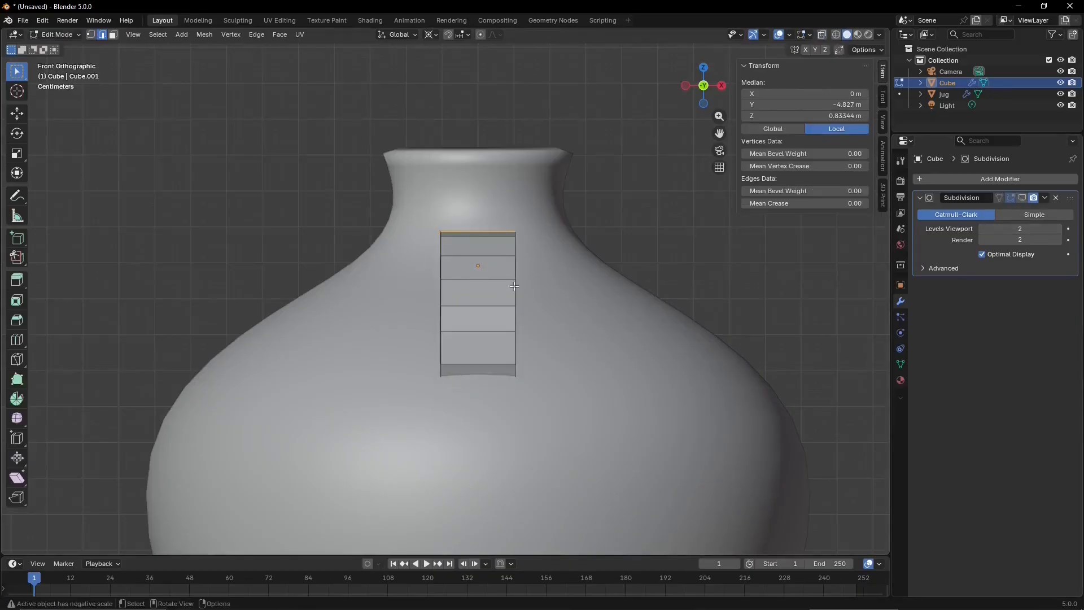
scroll(562, 288, up, 1)
click(822, 35)
click(1060, 94)
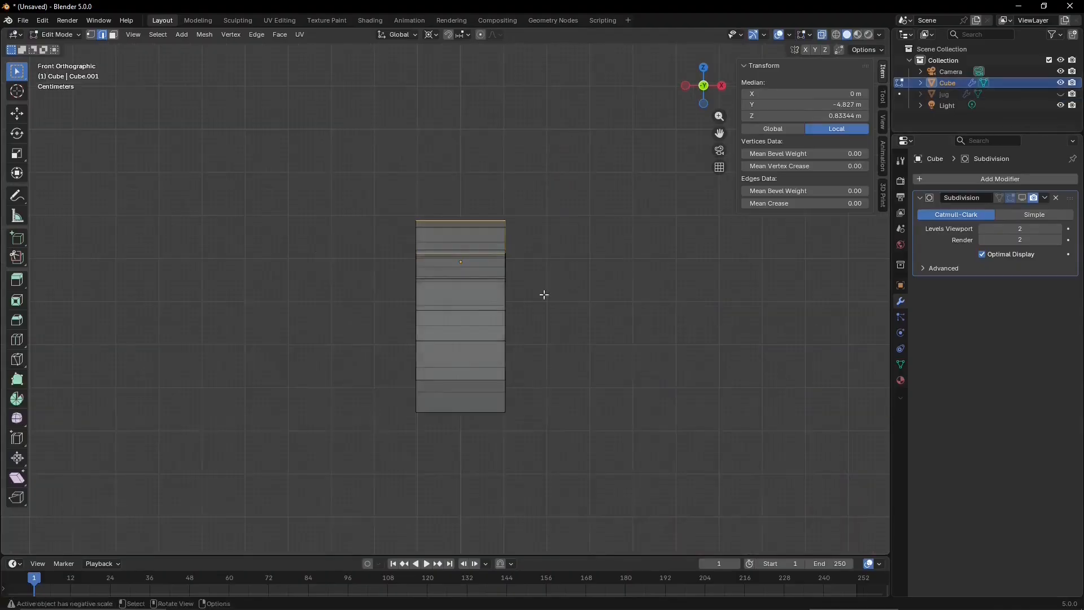
scroll(463, 303, up, 3)
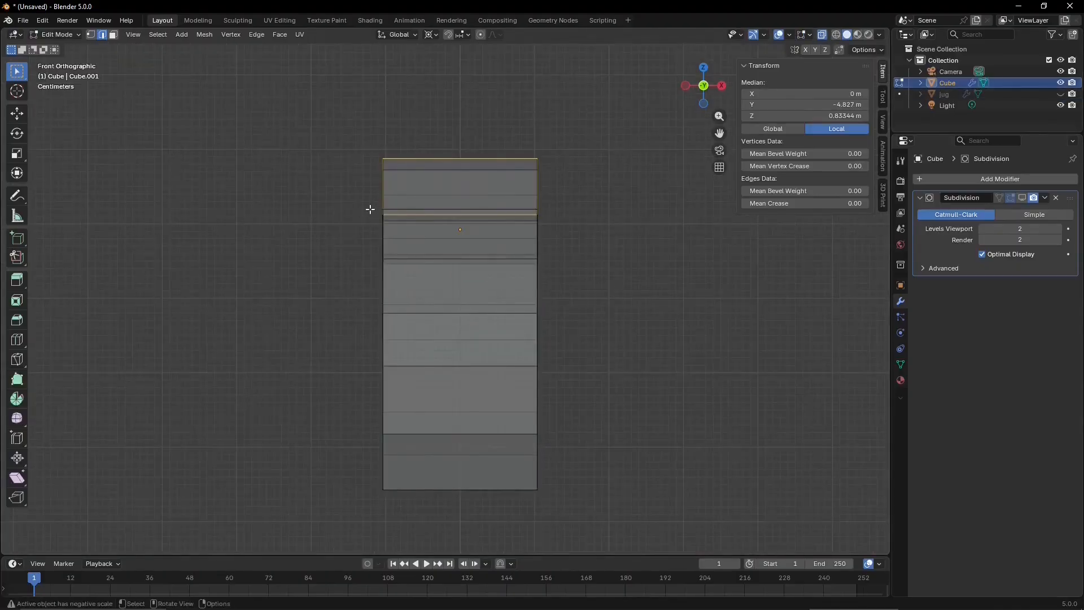
- Select the handle's middle section, set the pivot to Median Point, and scale the section to about 0.87 along X
drag(369, 210, 593, 395)
key(s)
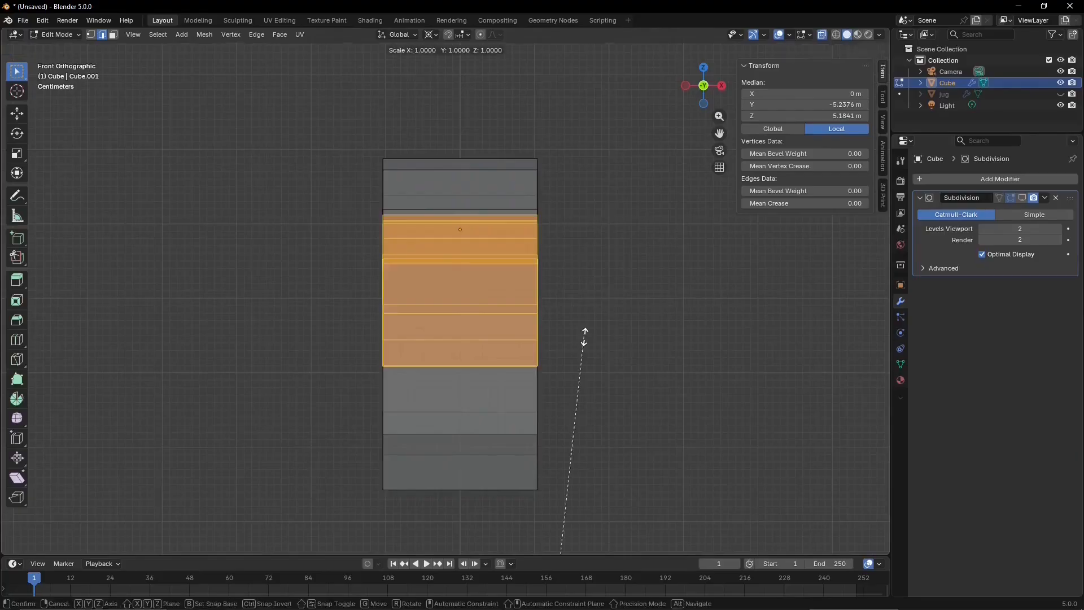
right_click(585, 337)
click(430, 34)
click(448, 100)
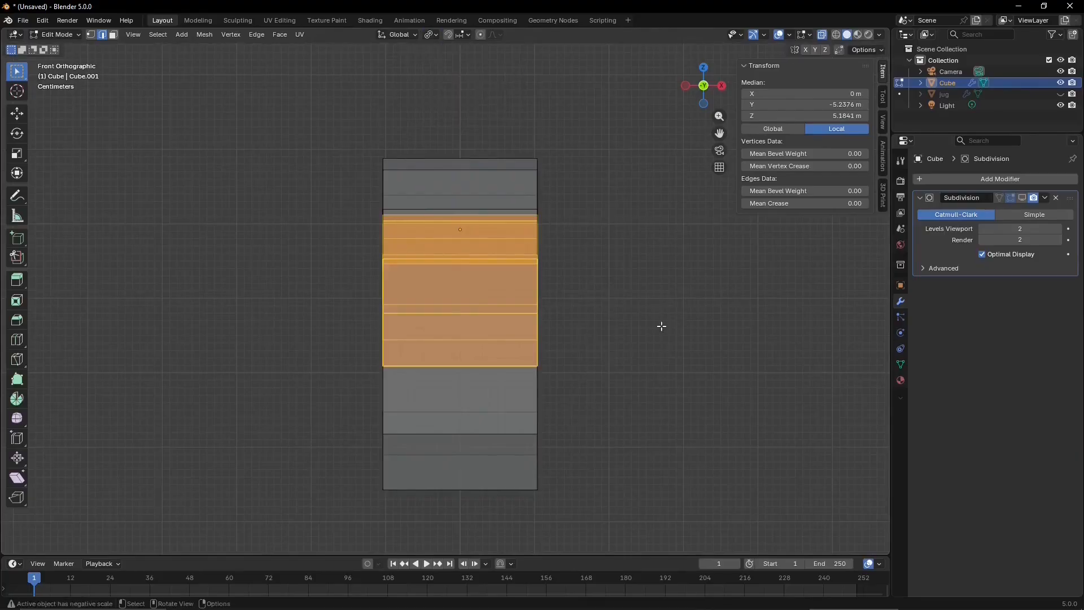
key(s)
key(x)
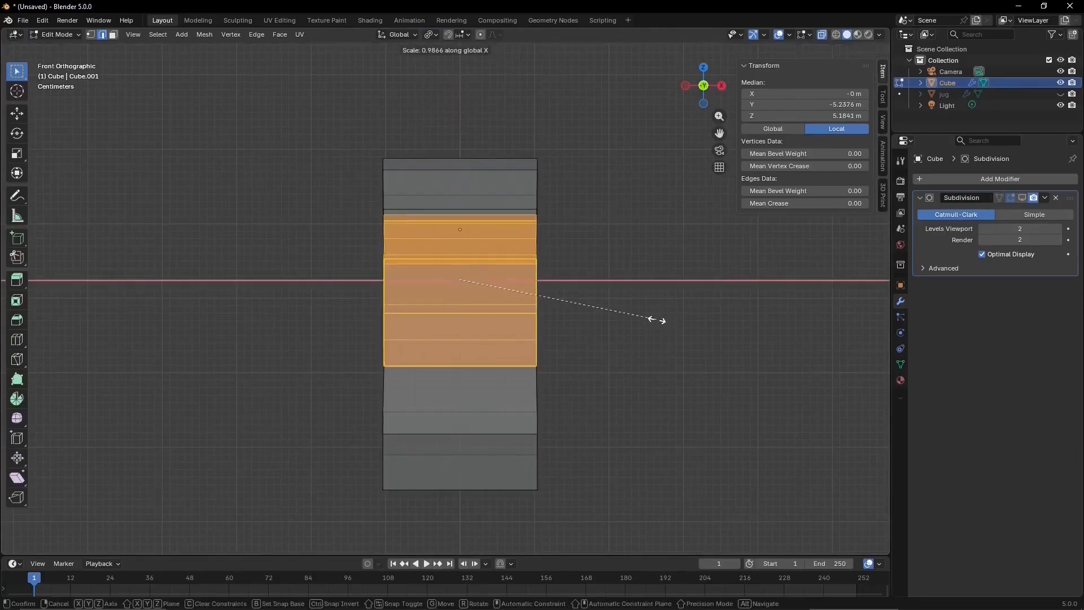
click(637, 309)
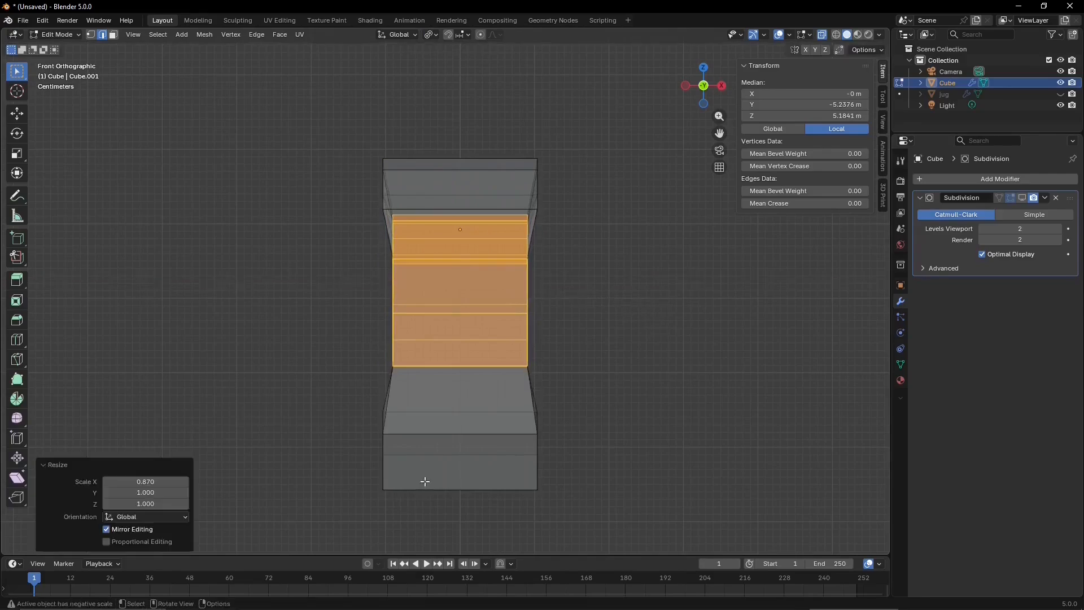
- Scale the outer edge near the handle's lower end to about 0.922 along X
drag(363, 419, 583, 440)
key(s)
key(x)
click(574, 436)
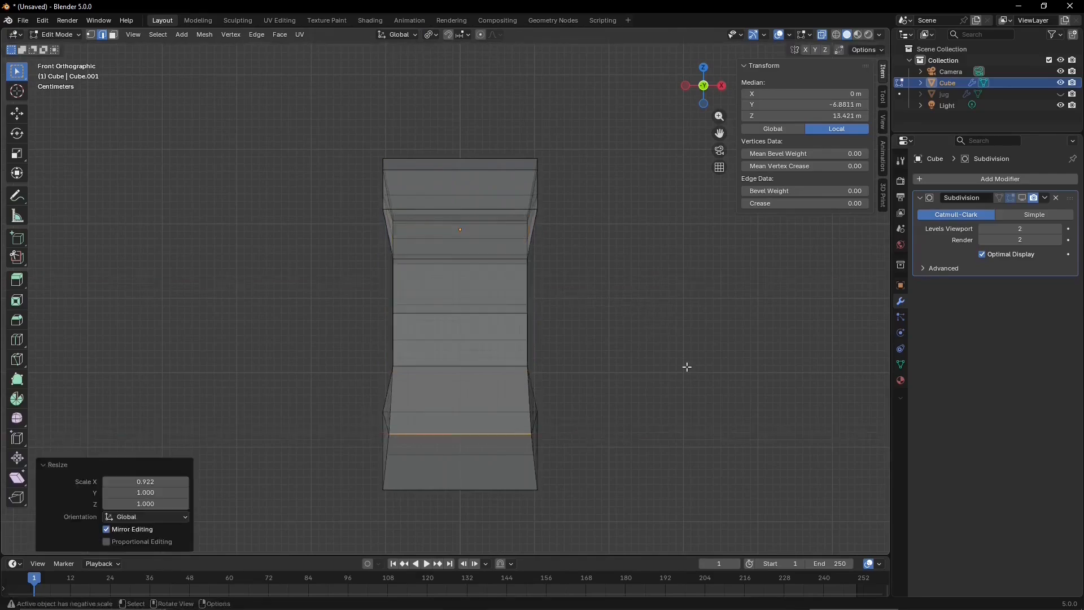
- Unhide the jug, turn X-ray off, and restore the handle's Subdivision preview
click(1060, 95)
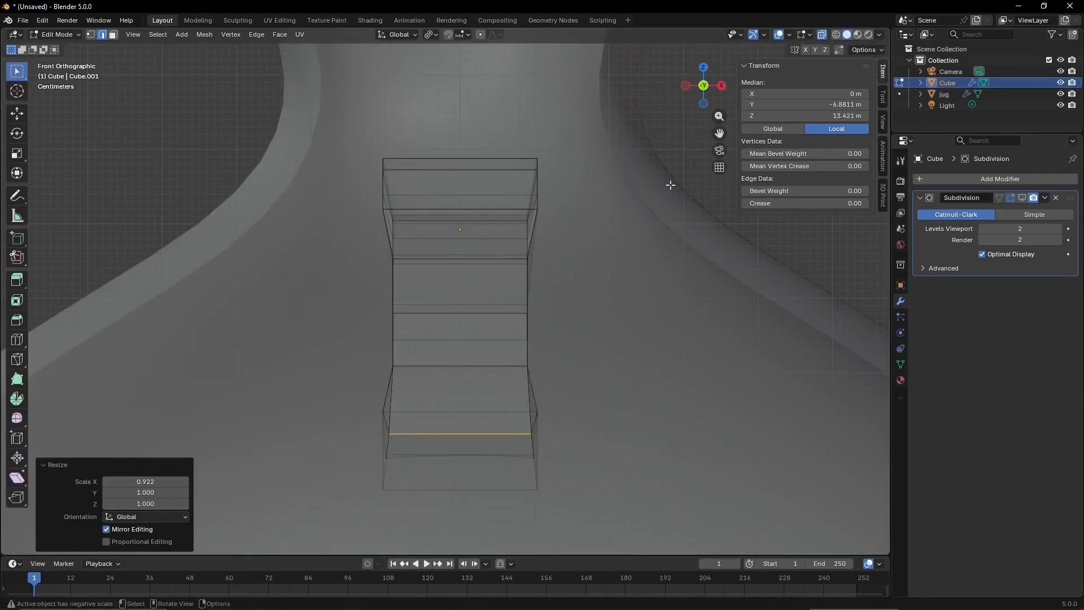
click(823, 35)
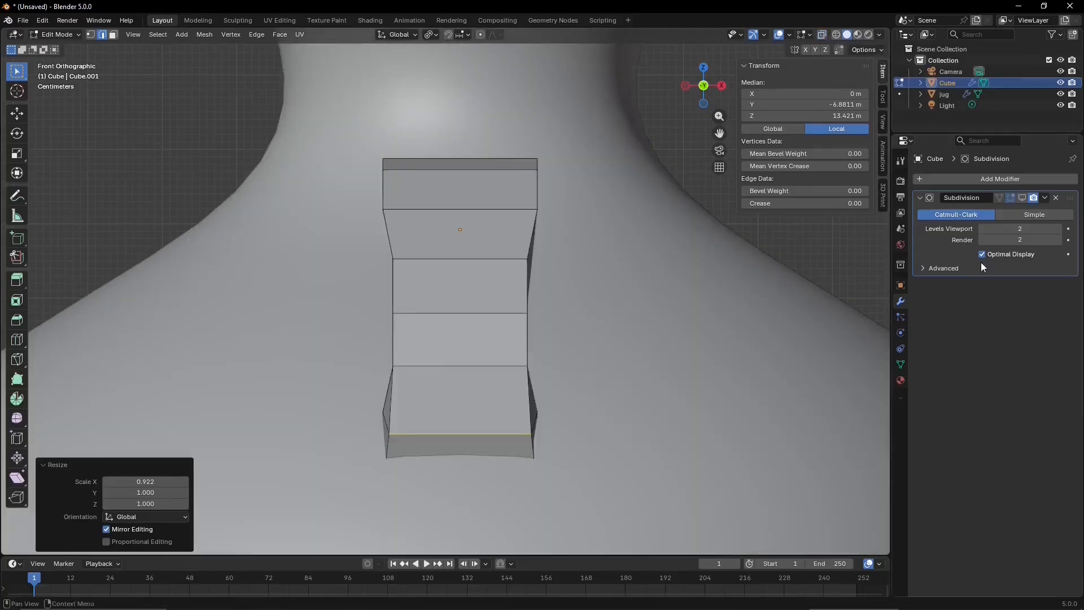
click(1013, 197)
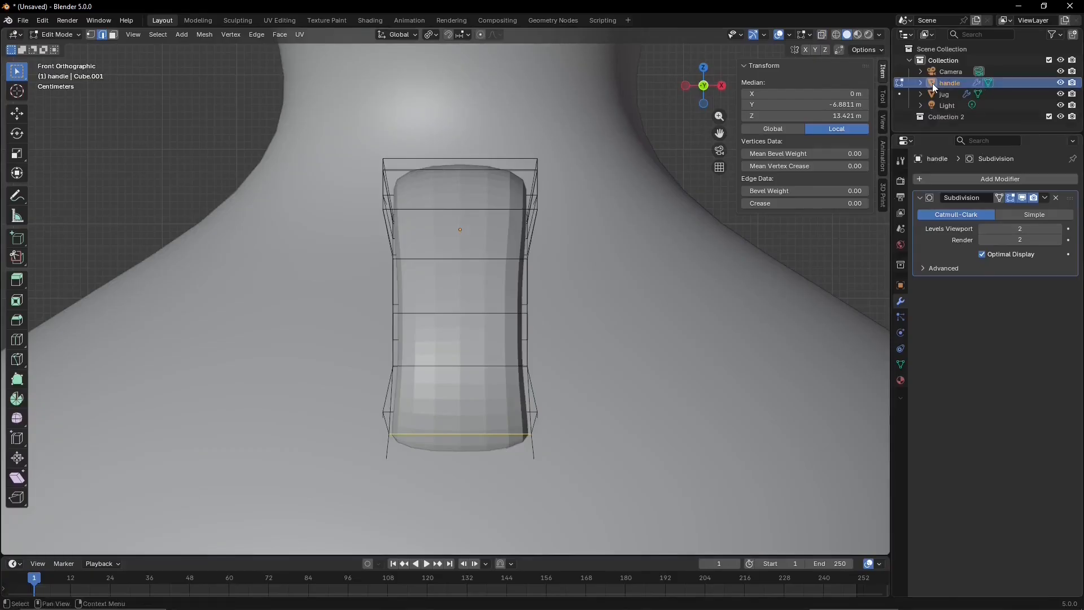
- Paste a backup copy of the handle object into Collection 2 and exclude that collection from the view layer
click(933, 83)
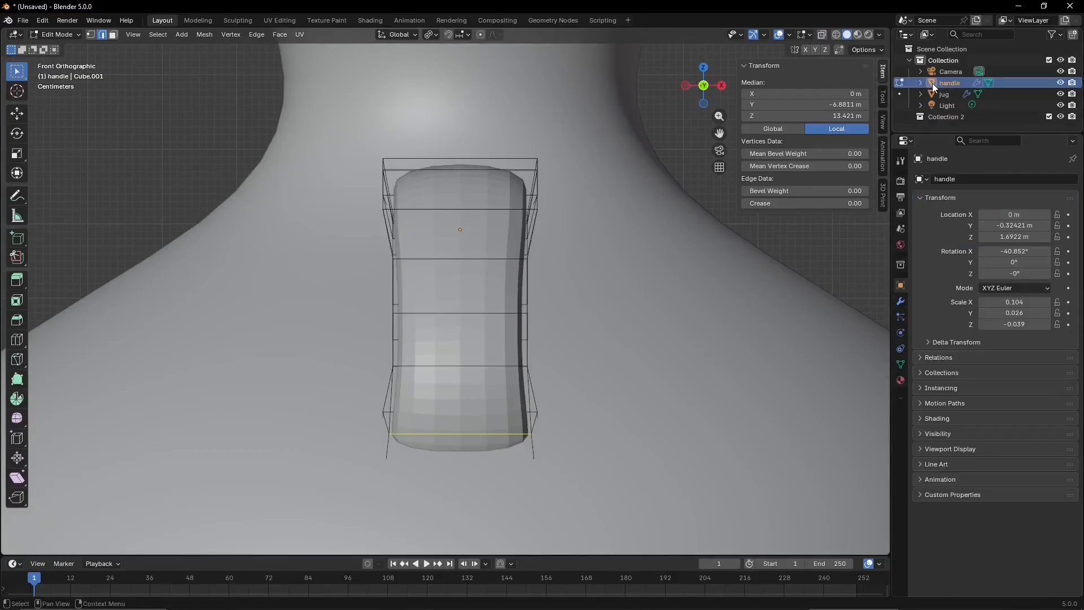
right_click(931, 83)
click(931, 82)
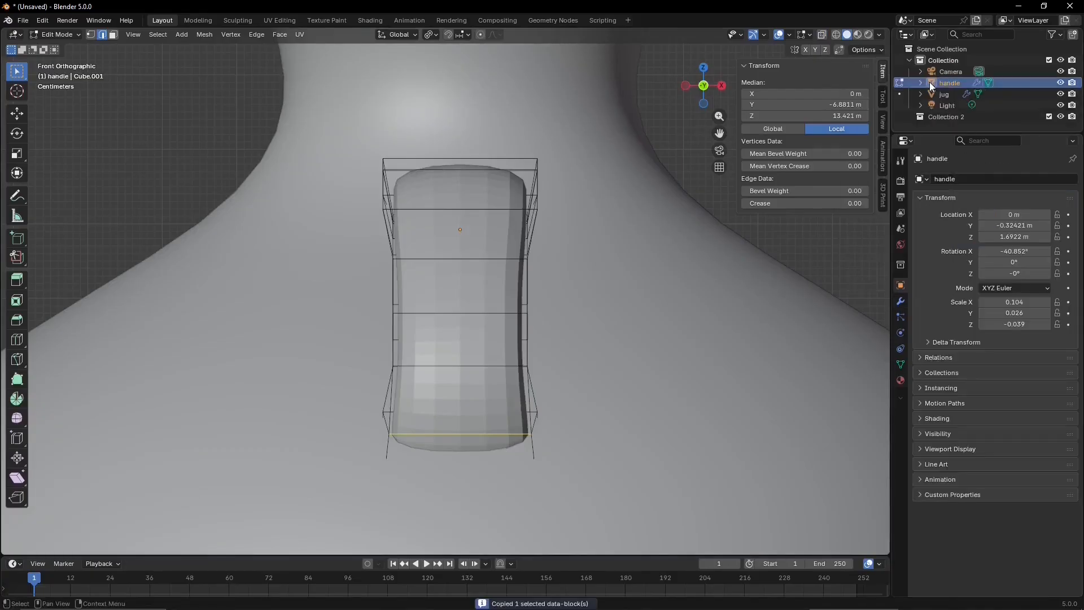
click(925, 116)
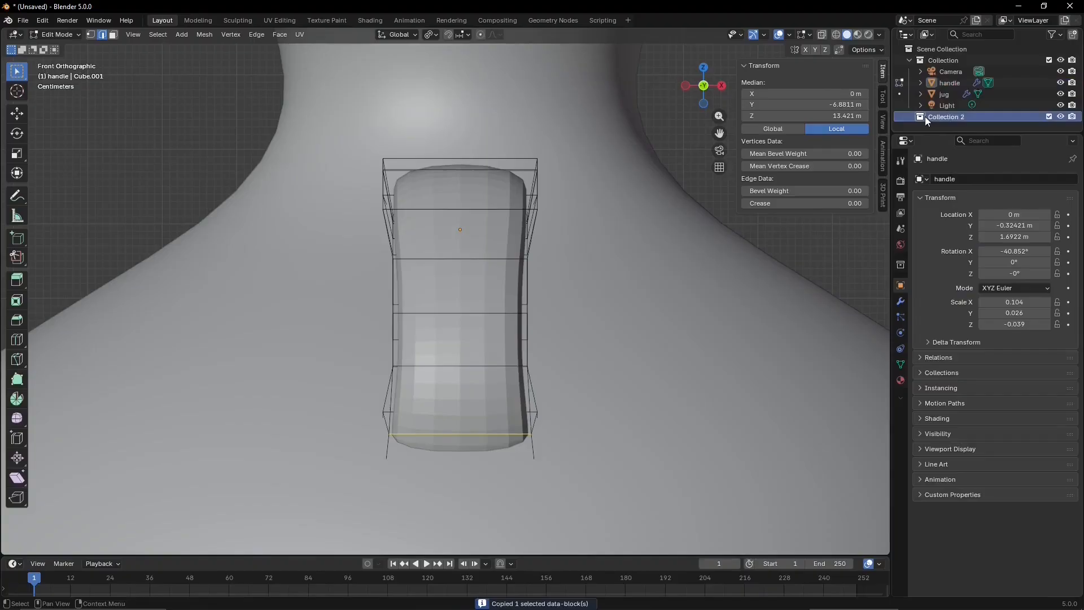
key(ctrl+v)
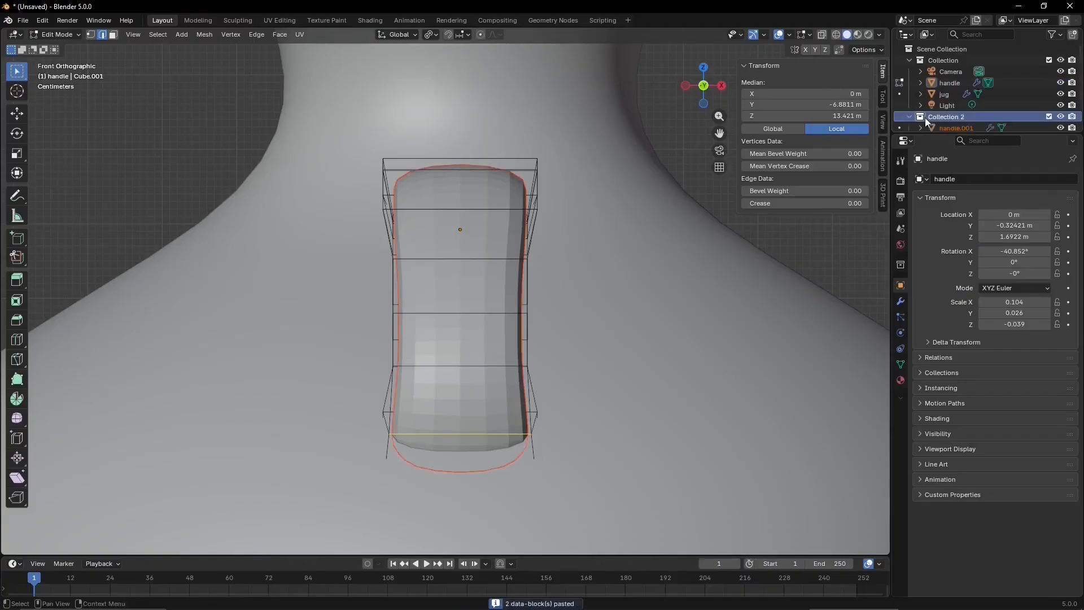
click(1049, 117)
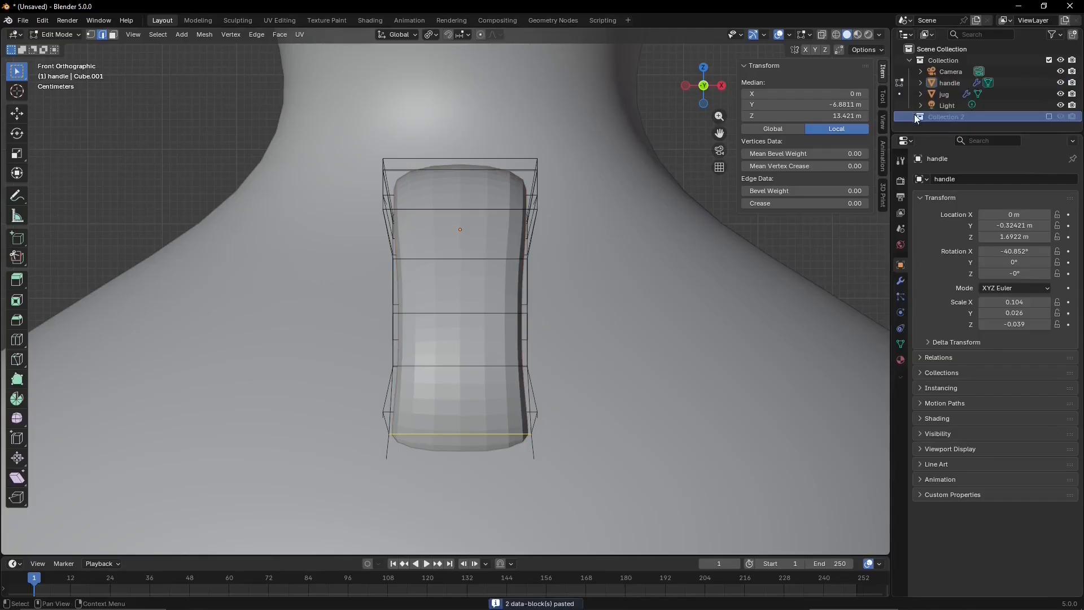
- Switch the handle to Object Mode and apply its Subdivision modifier
click(956, 83)
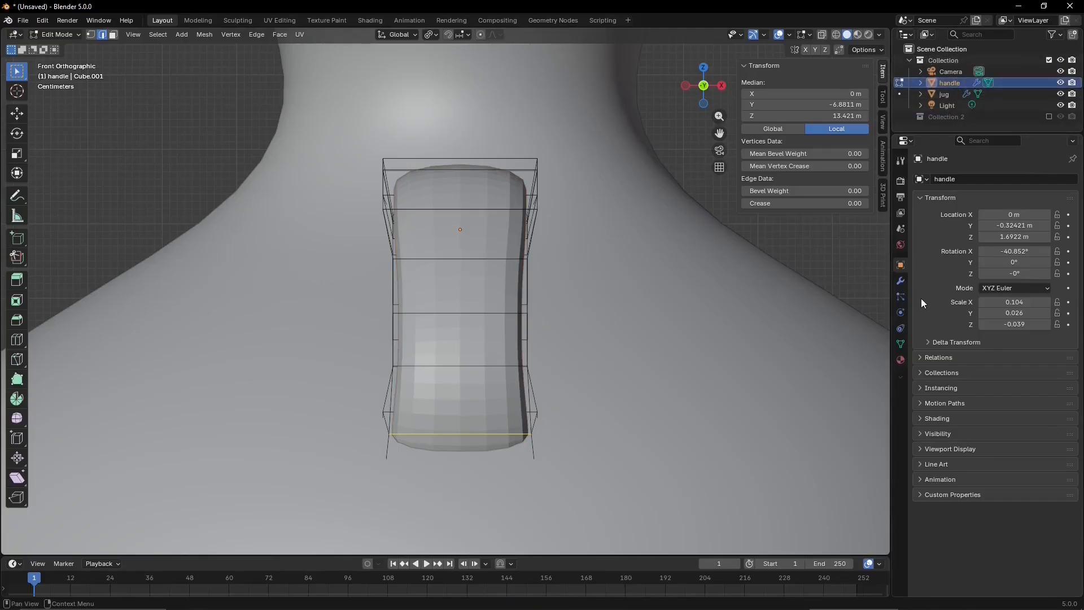
click(901, 281)
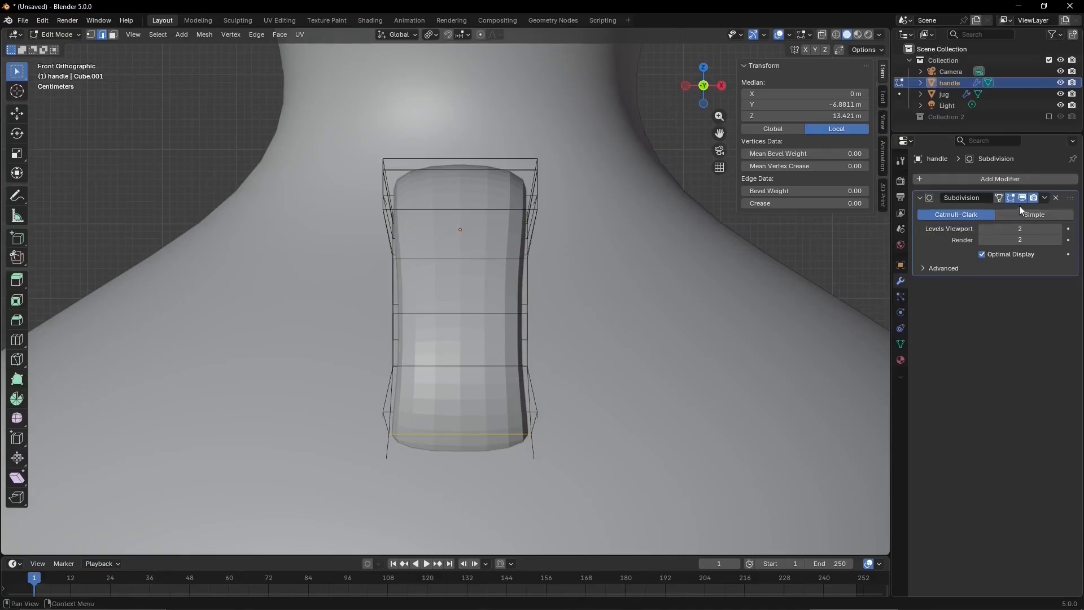
click(1045, 198)
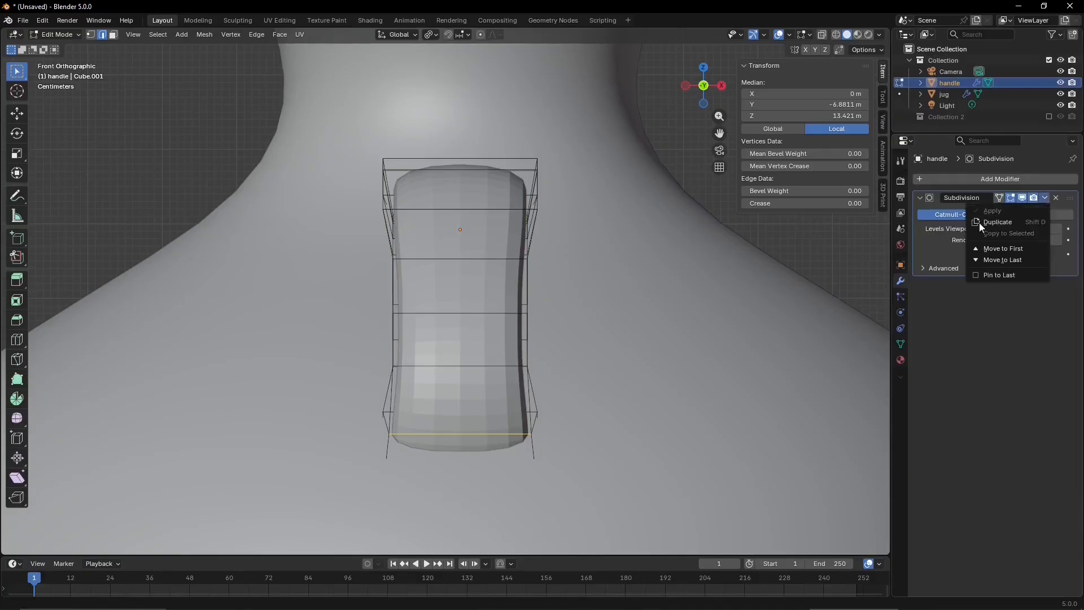
click(77, 32)
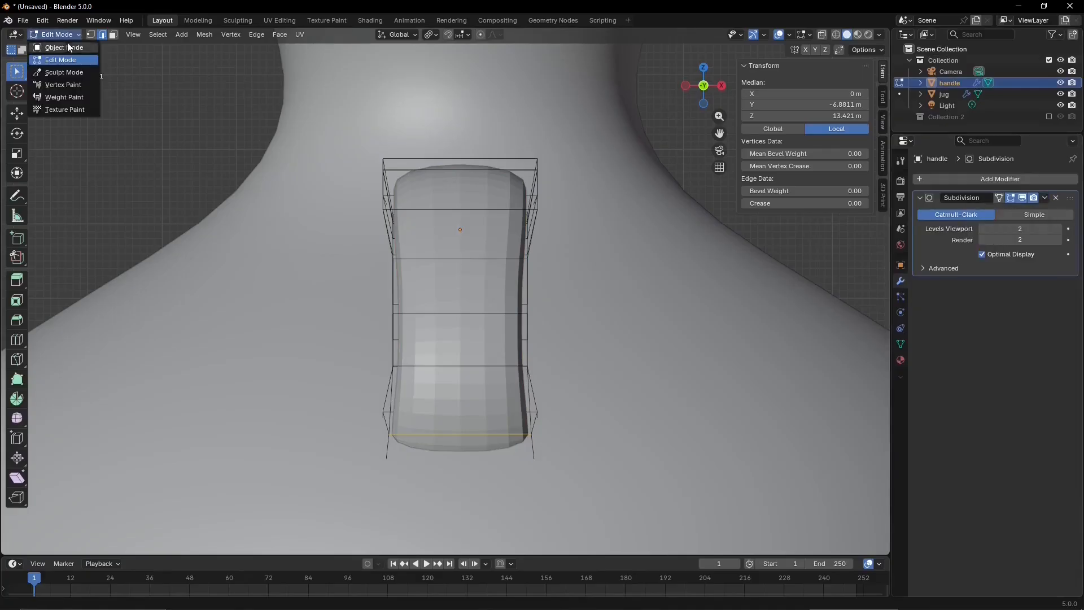
click(69, 46)
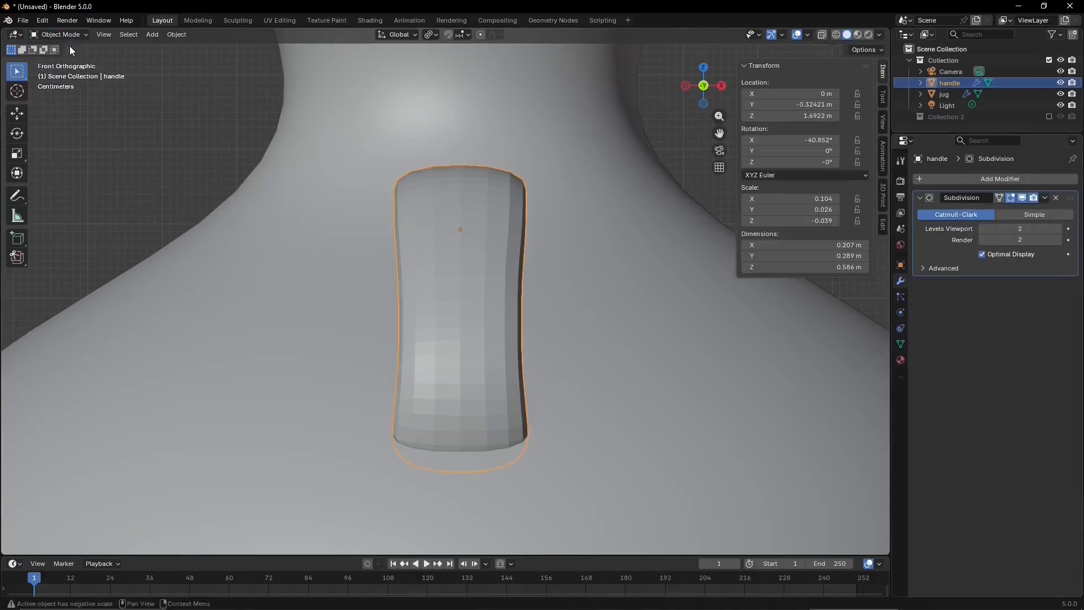
click(1045, 198)
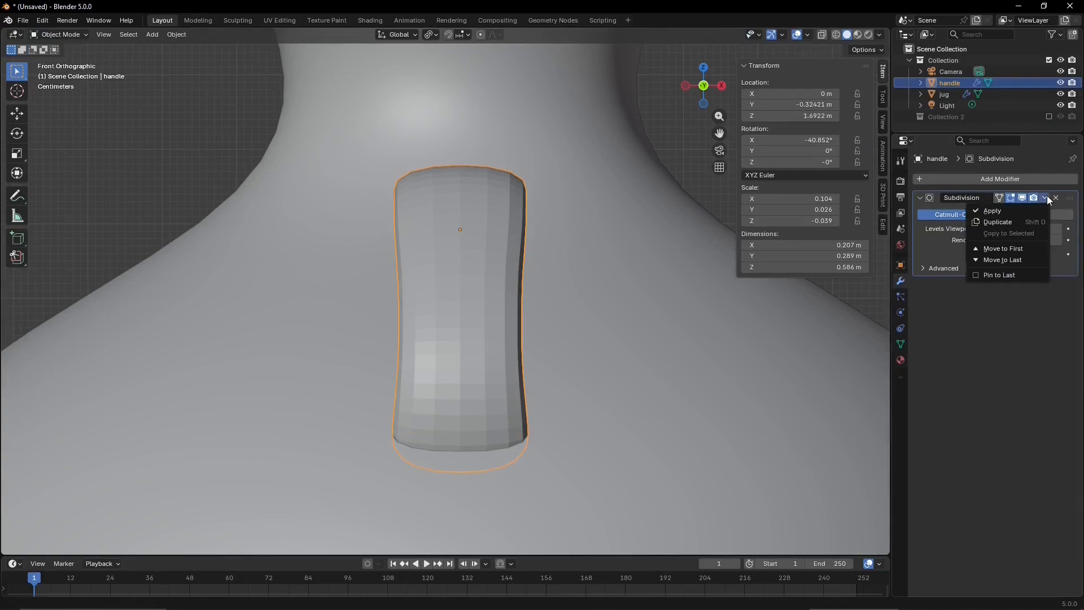
click(1017, 210)
- Show the jug and handle as an opaque wireframe in the left side view and set the pivot to 3D Cursor
click(822, 34)
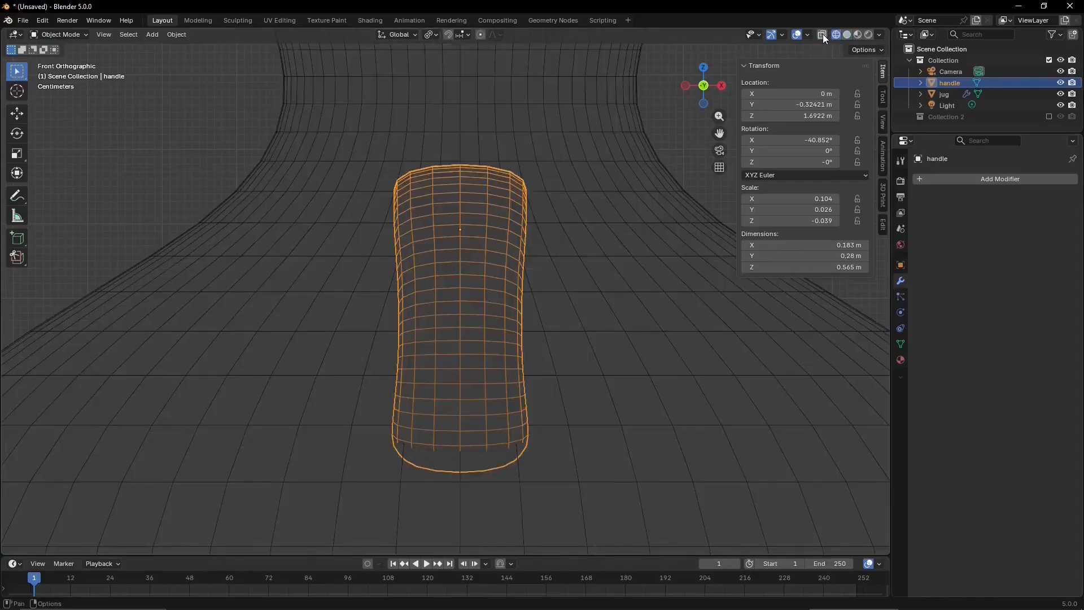
scroll(632, 196, down, 5)
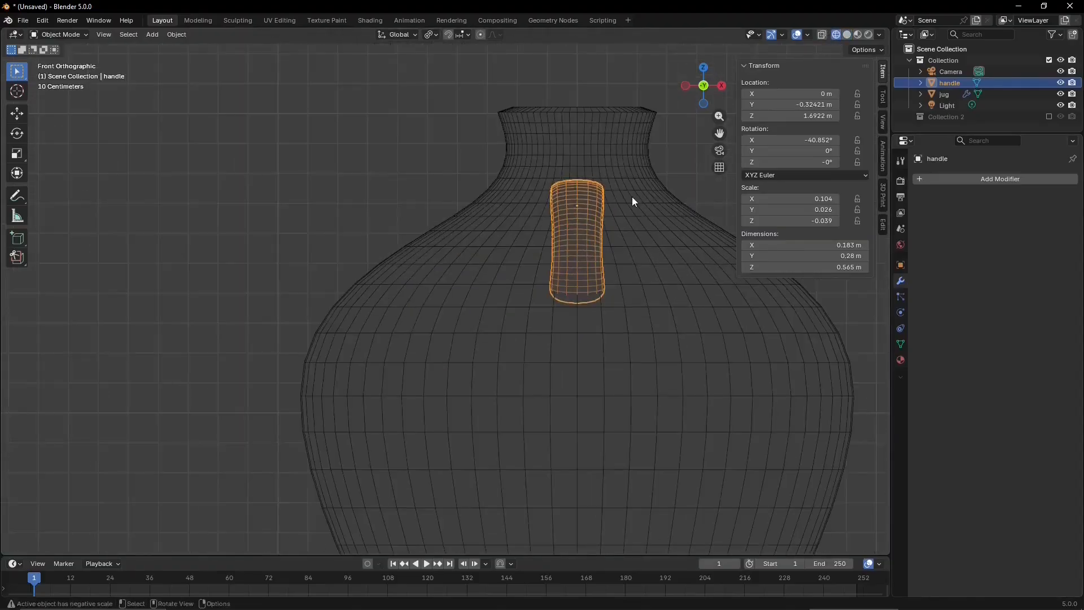
click(687, 85)
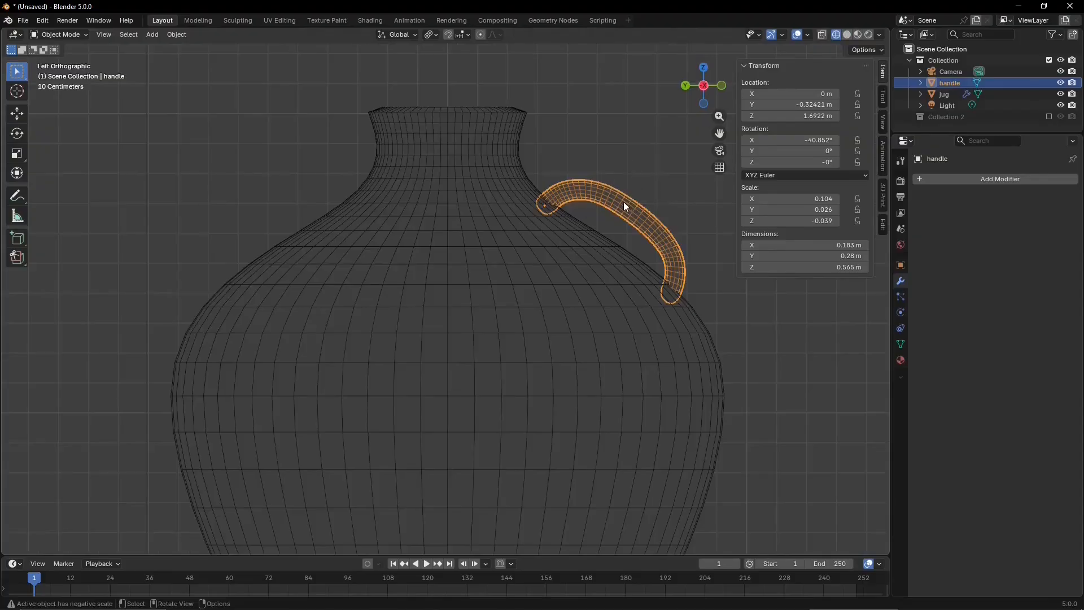
click(433, 35)
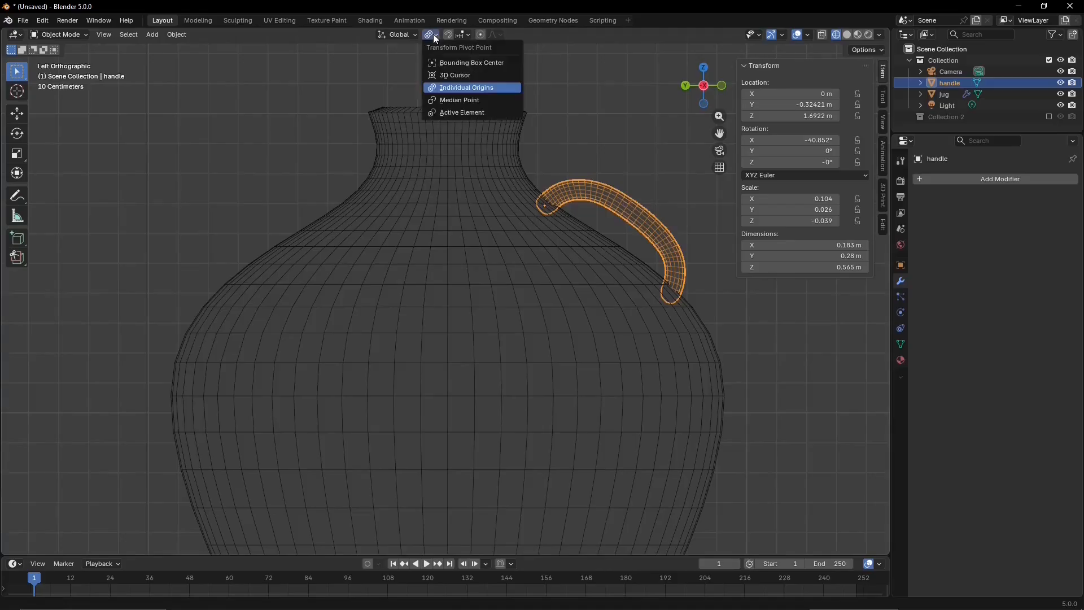
click(464, 76)
- Duplicate the handle in place, mirror the copy across global Y to the jug's opposite side, and return to solid shading
key(shift+d)
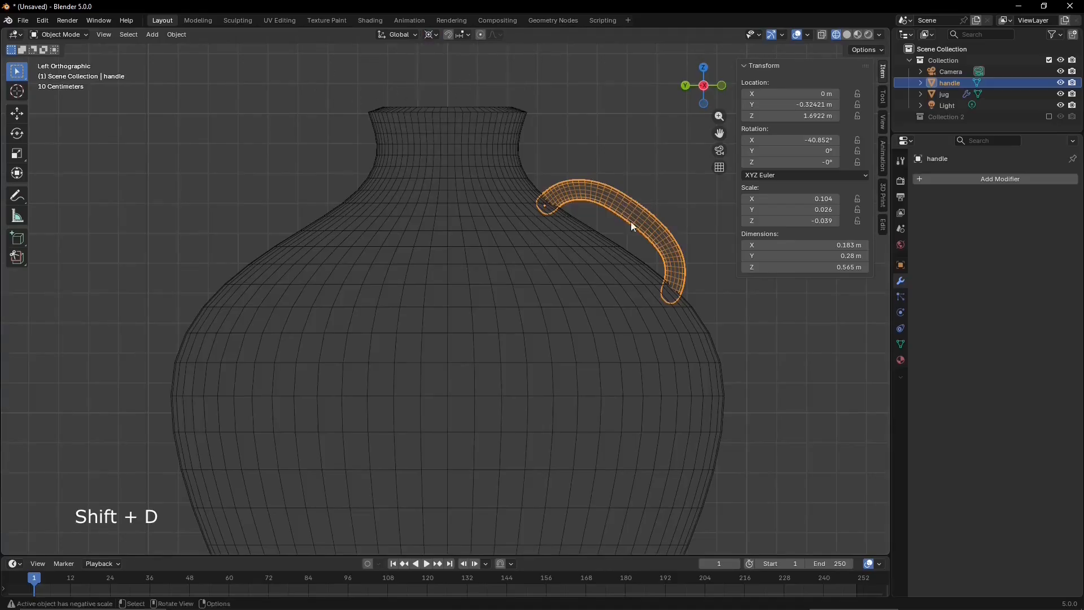
right_click(632, 216)
right_click(632, 216)
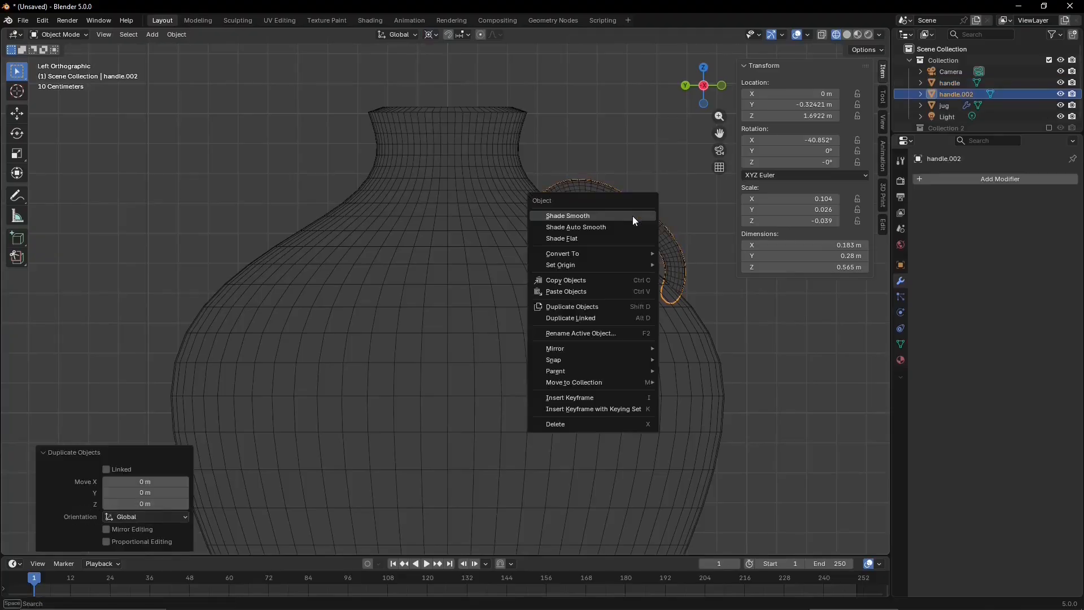
mouse_move(635, 347)
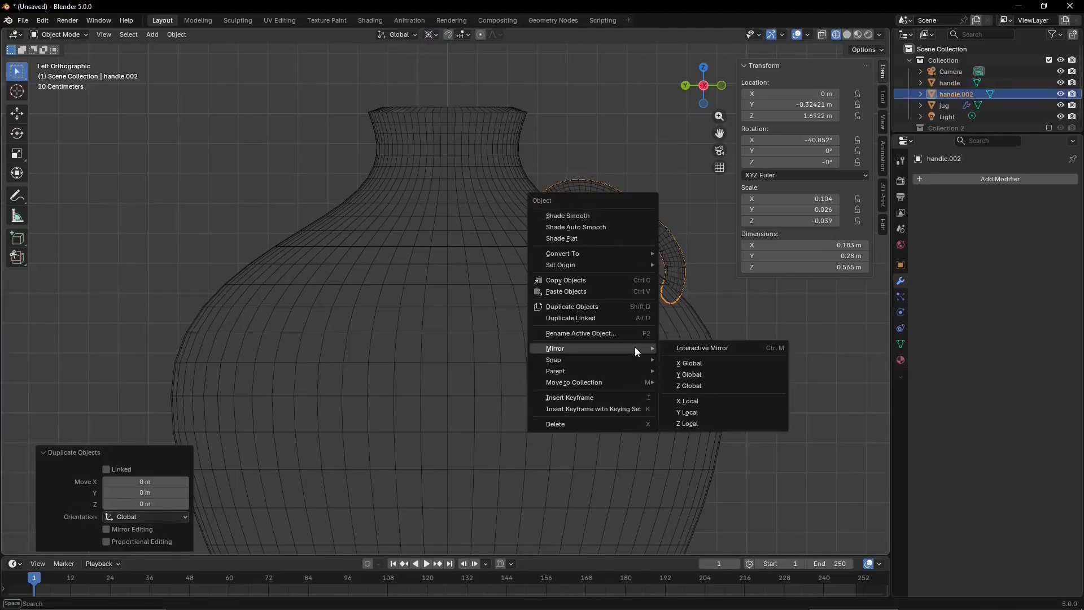
click(698, 375)
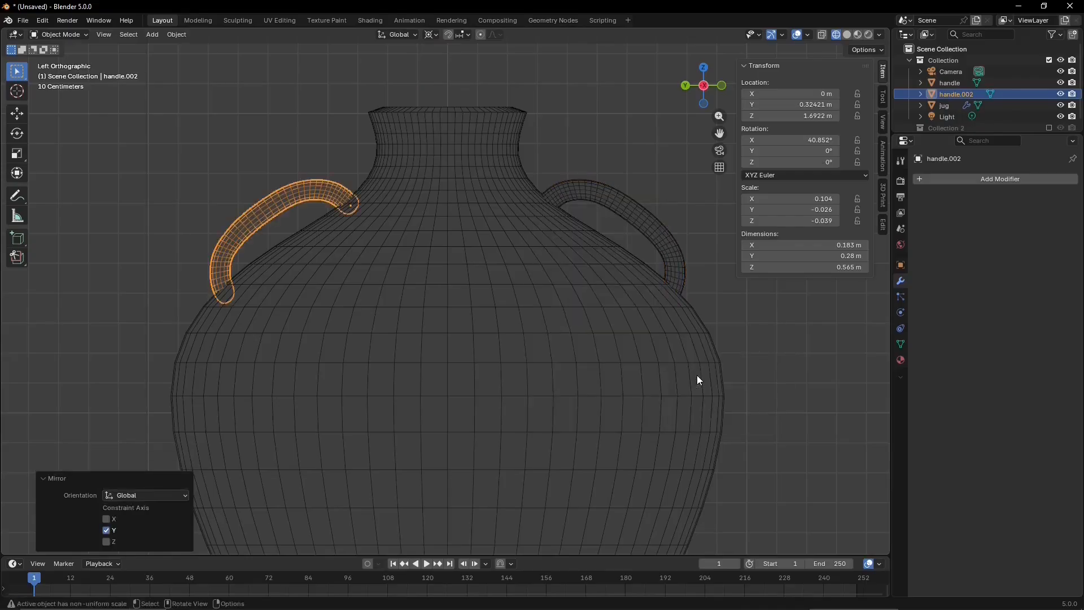
click(822, 34)
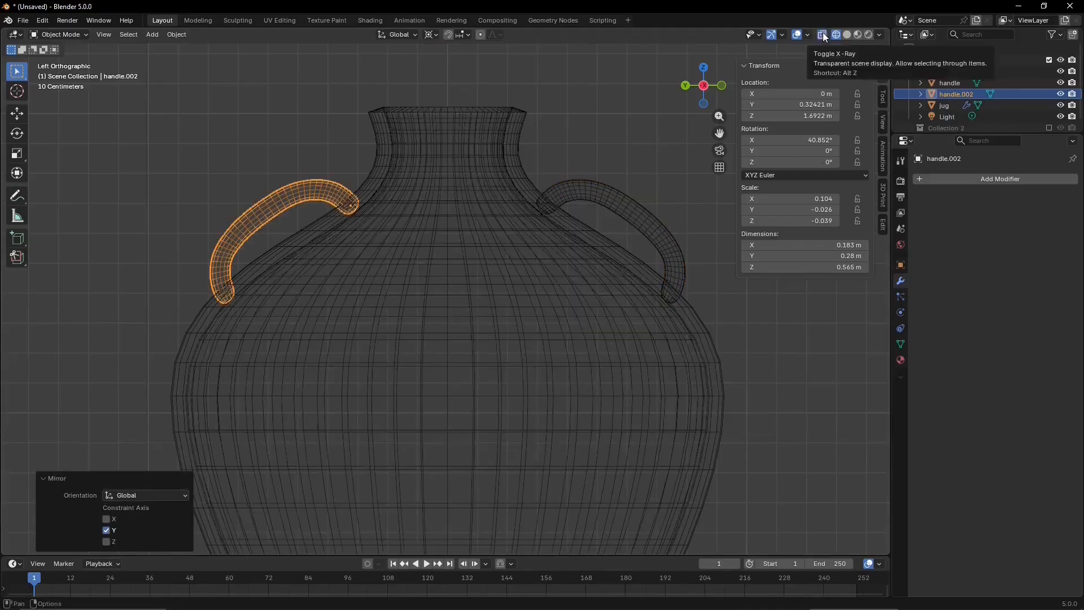
click(847, 34)
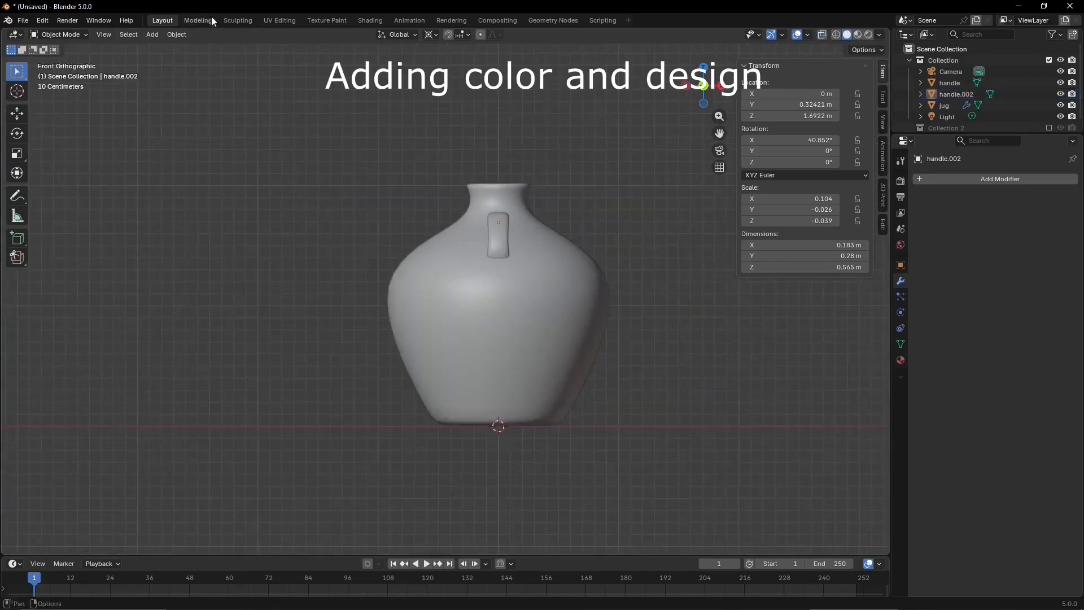
- In the Shading workspace, add two material slots to the jug and create a new material in the second slot
click(369, 20)
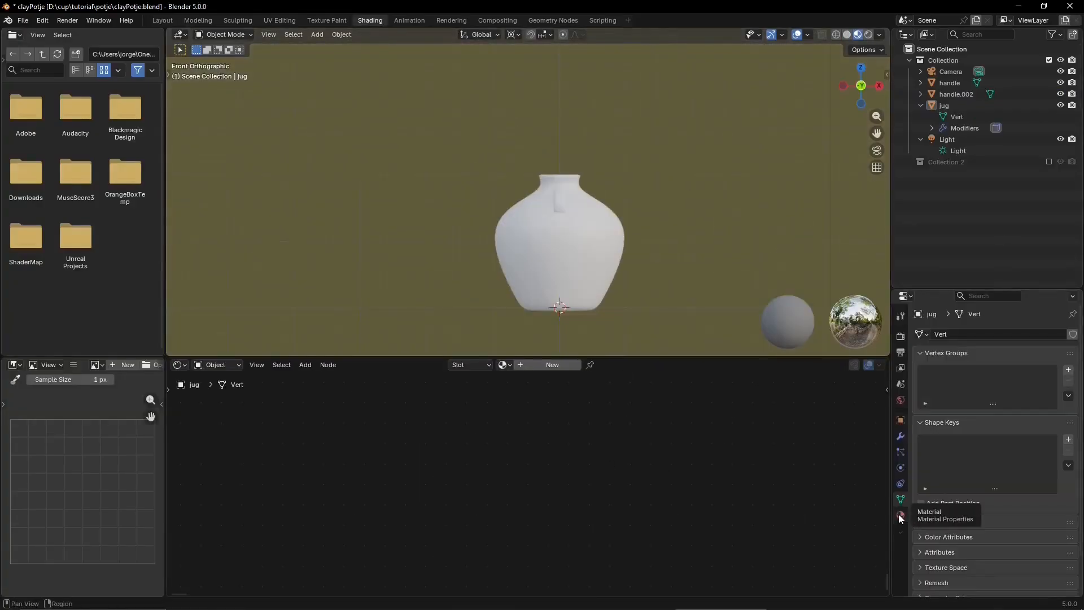
click(901, 516)
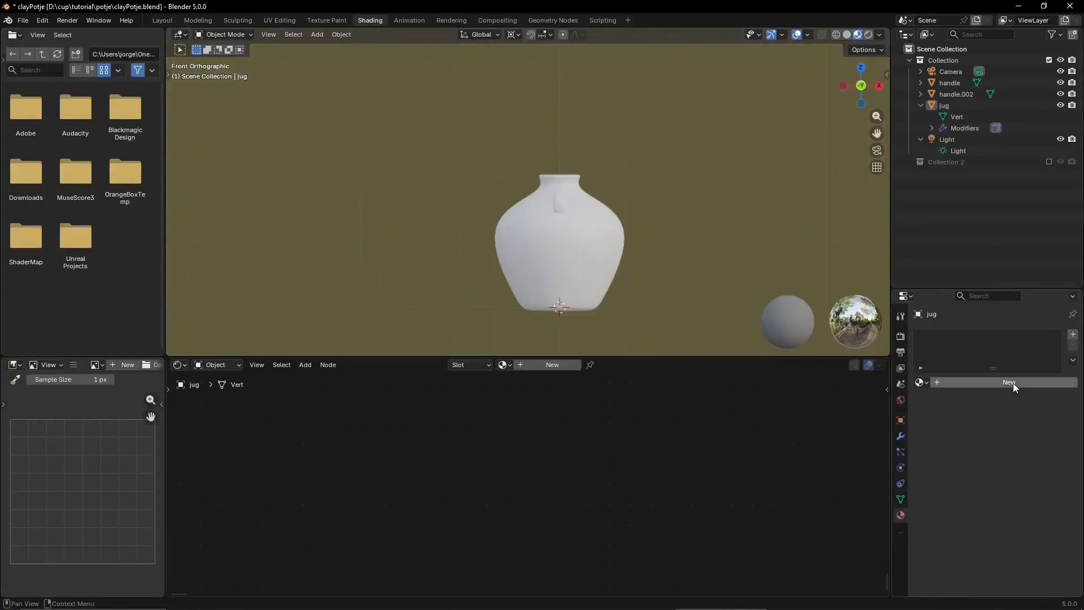
click(1073, 335)
click(1073, 334)
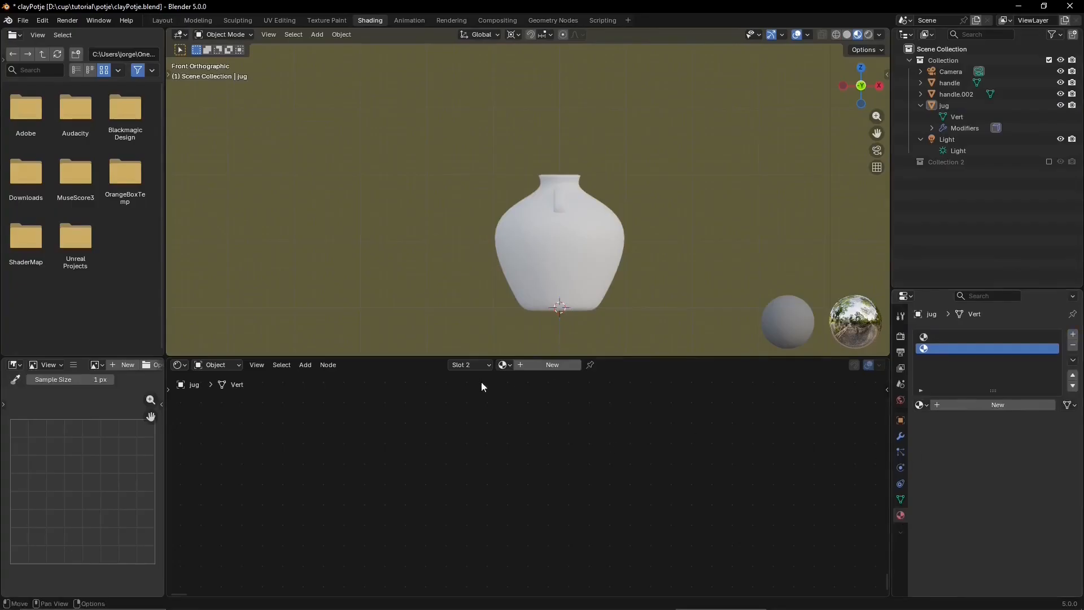
click(523, 366)
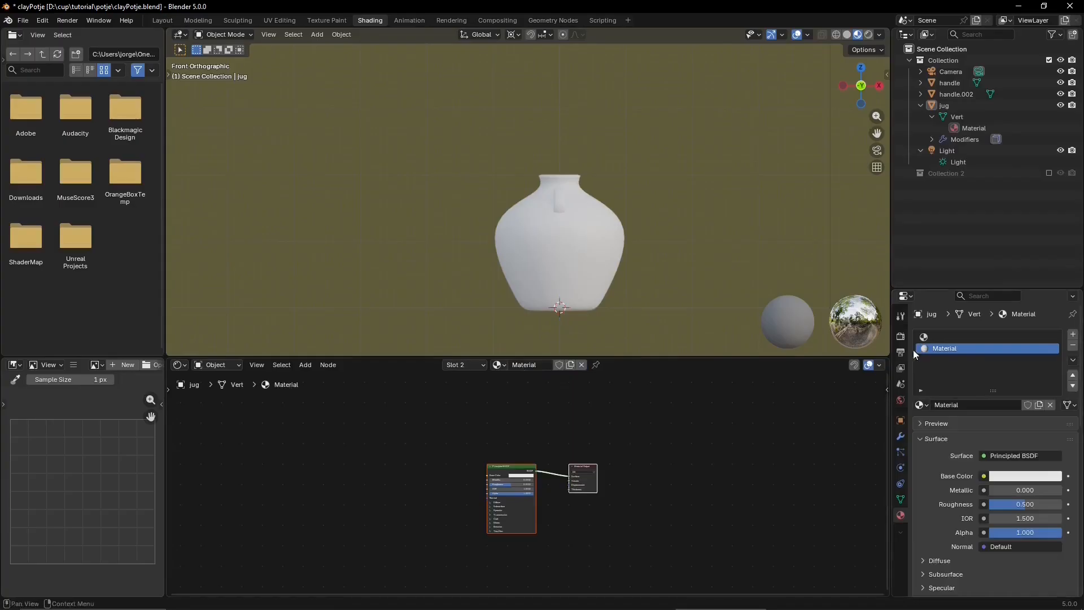
- Add a Noise Texture node ahead of the Principled BSDF in the jug's material
scroll(490, 484, up, 1)
scroll(526, 479, up, 5)
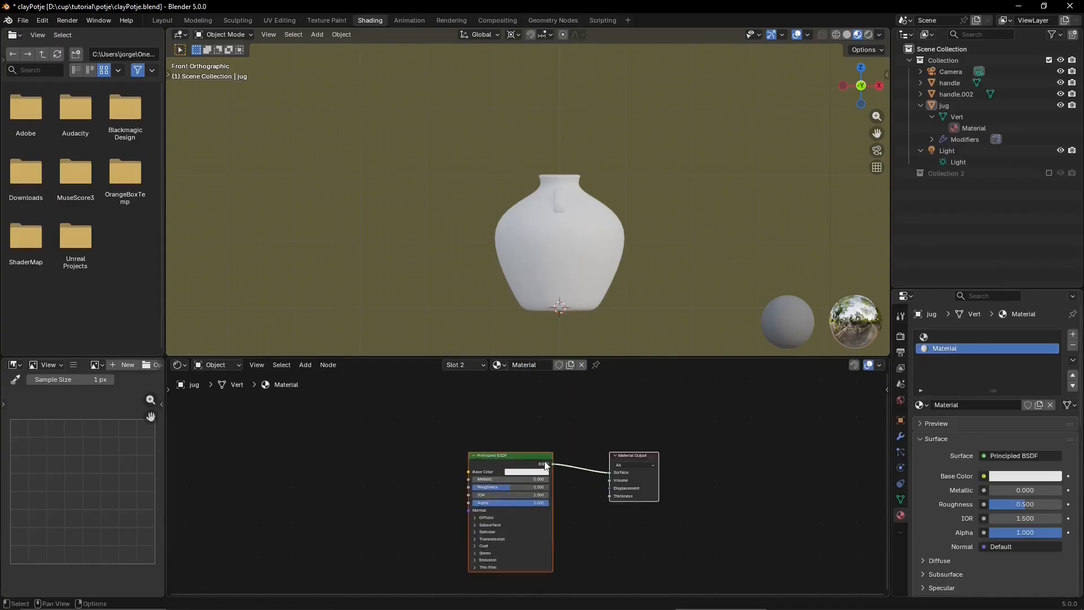
key(shift+a)
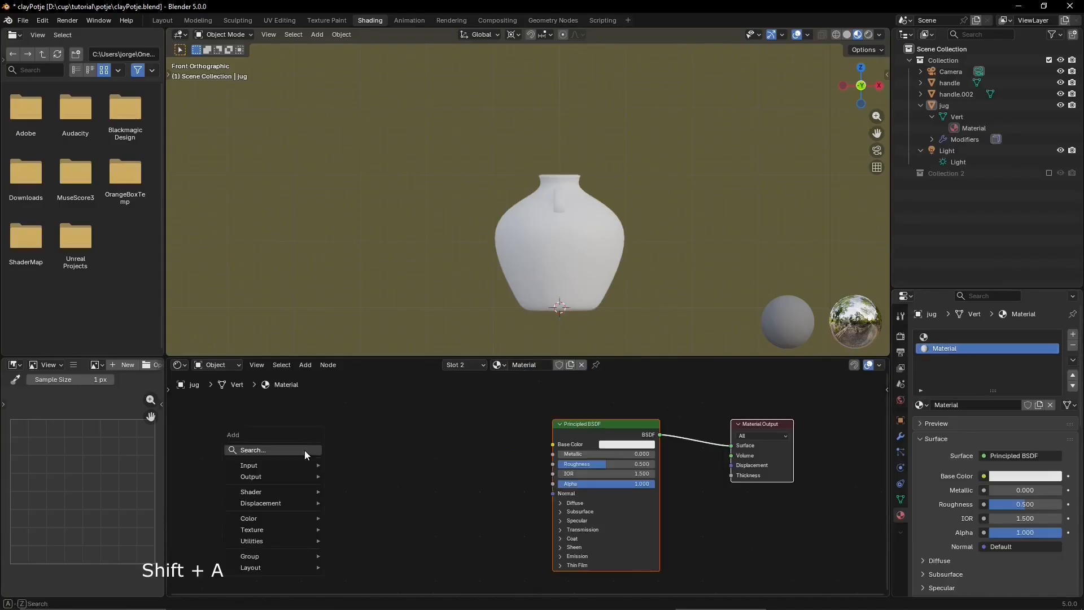
text(noise)
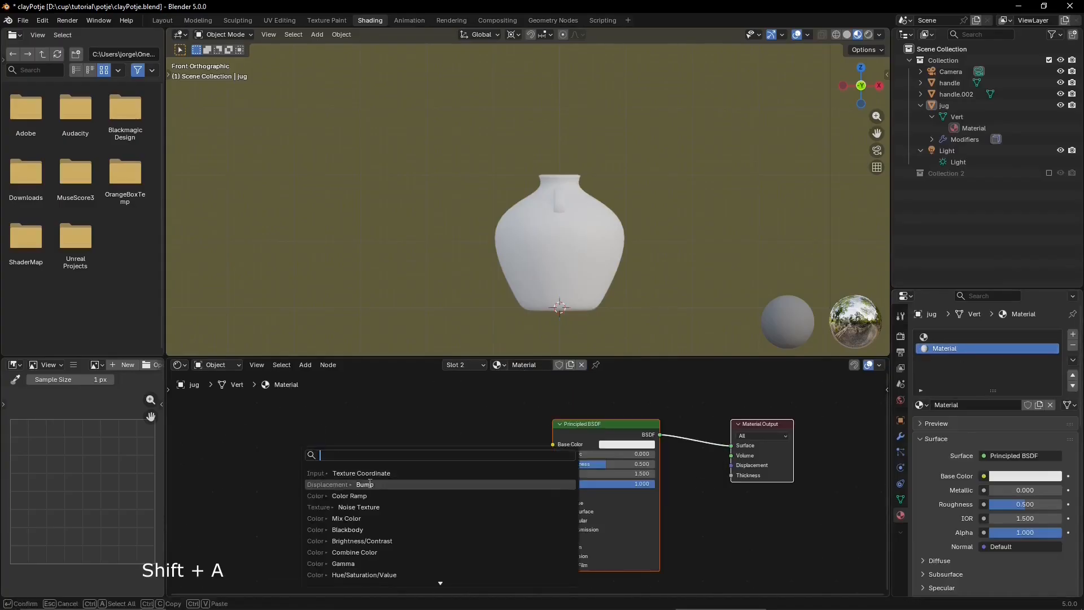
click(394, 506)
click(286, 428)
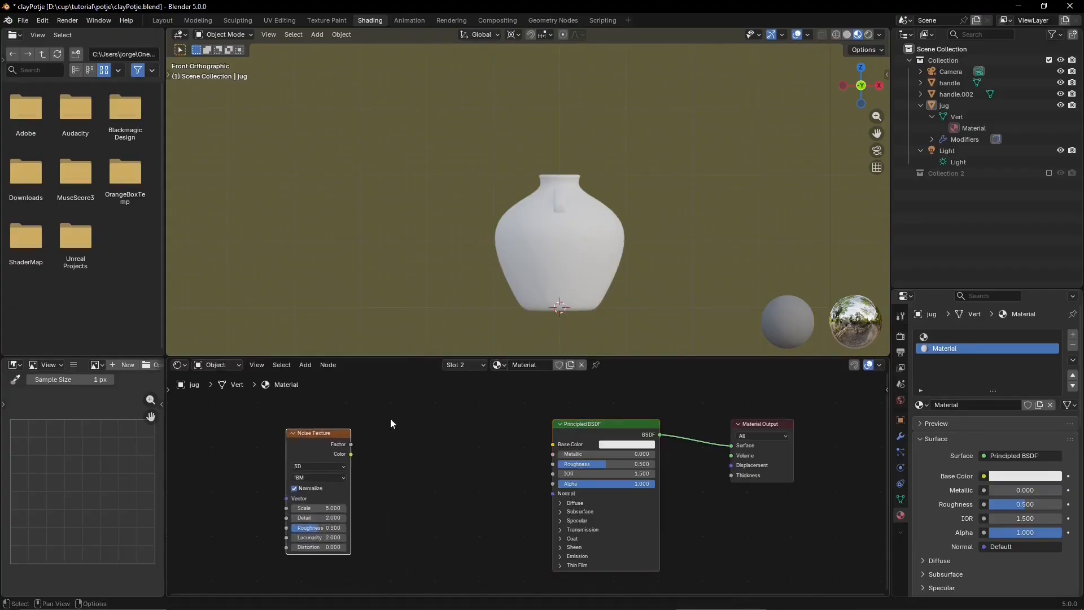
- Add a Color Ramp node between the Noise Texture and the Principled BSDF, and line up the Noise Texture beside it
key(shift+a)
click(390, 420)
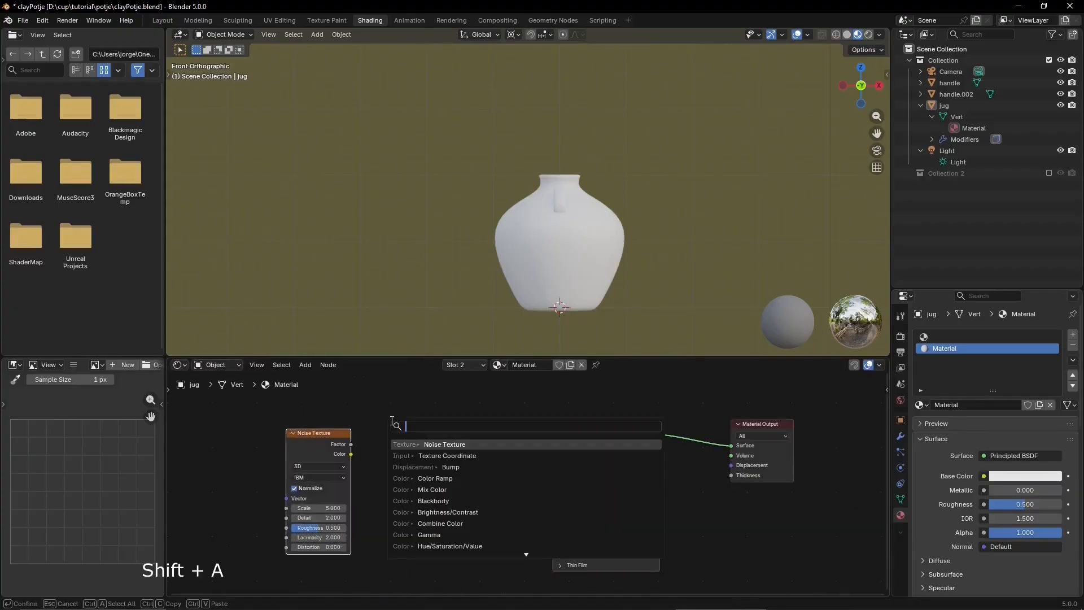
click(446, 478)
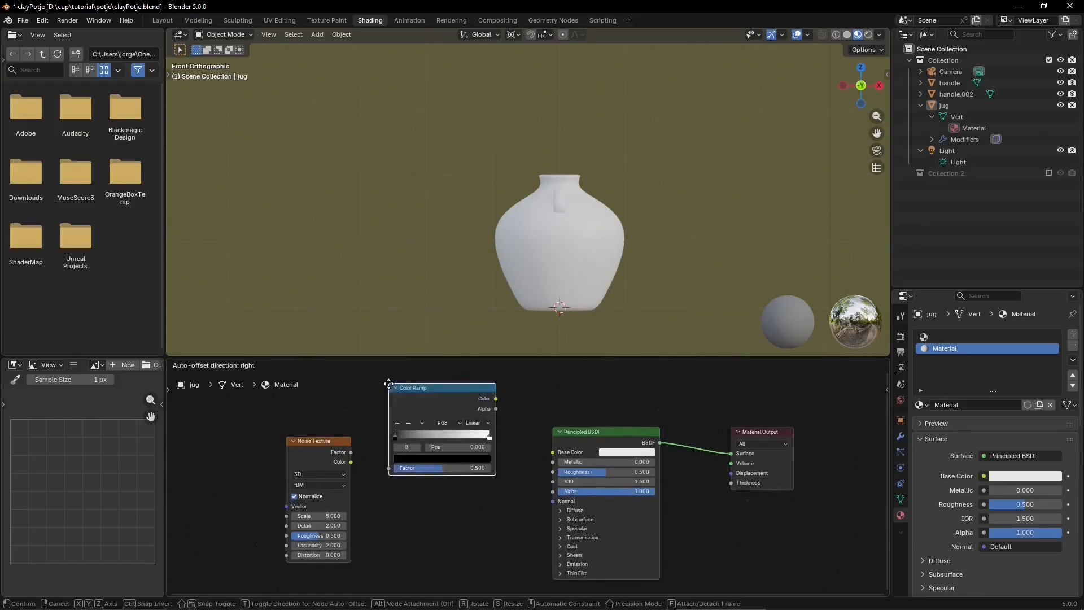
click(402, 421)
drag(312, 475, 304, 439)
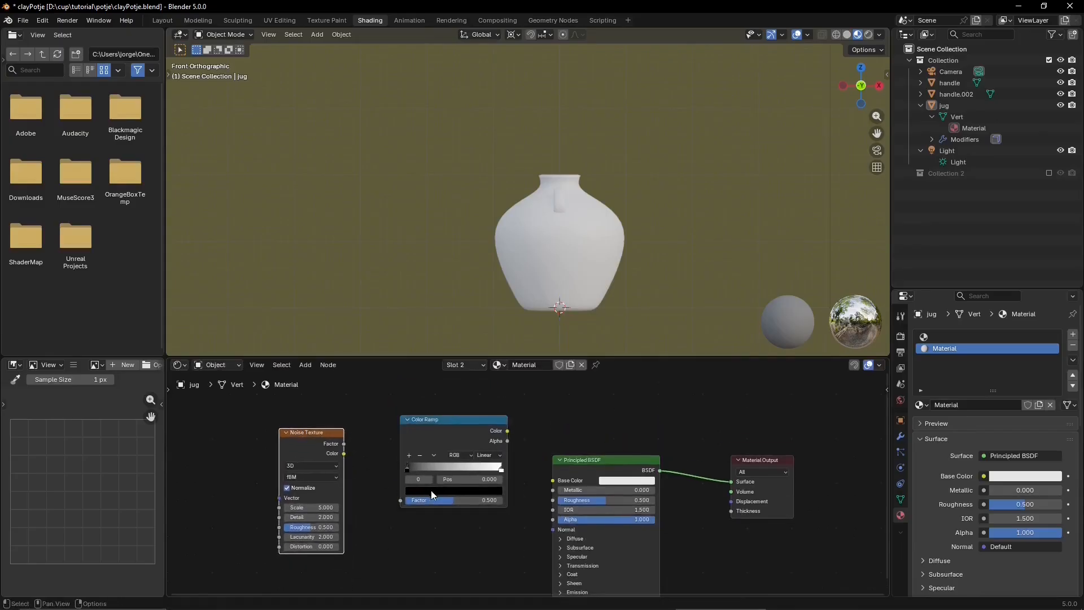
- Set the Color Ramp's first stop to a dark reddish brown
click(432, 492)
click(487, 377)
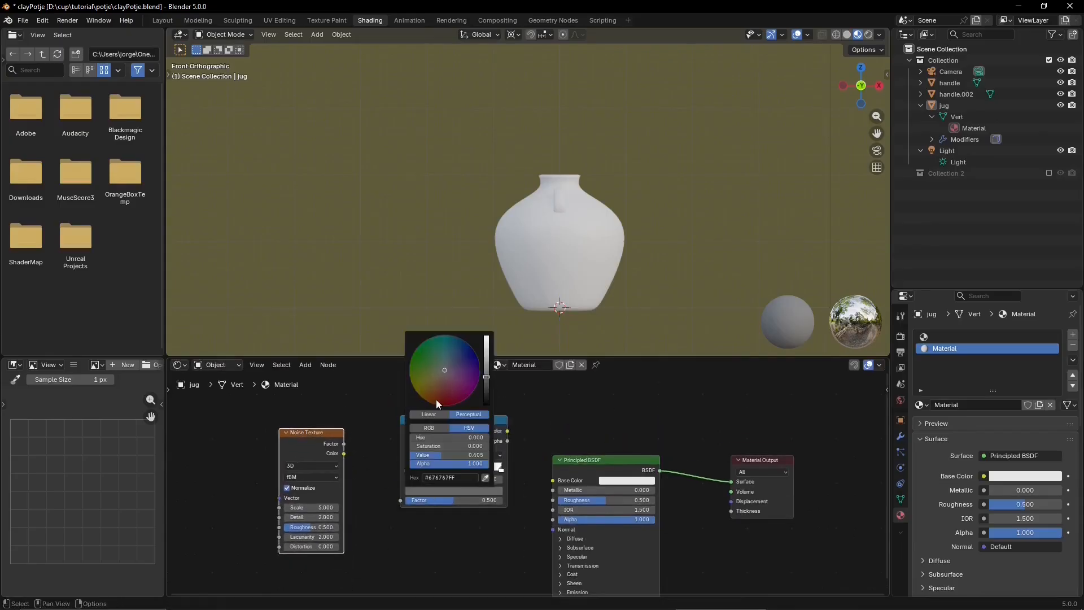
click(437, 399)
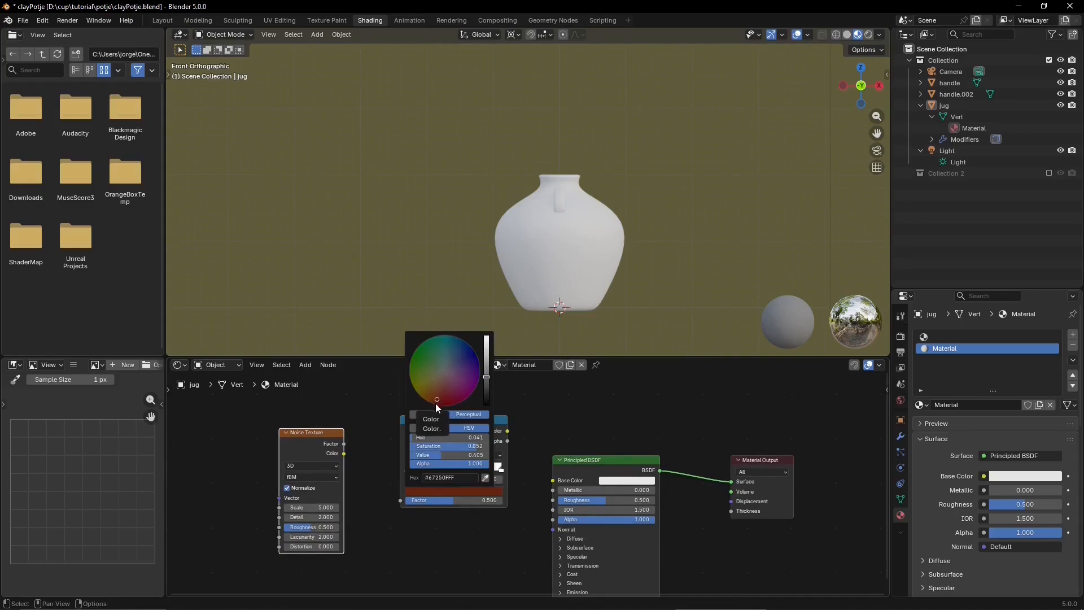
drag(428, 402, 428, 402)
click(487, 379)
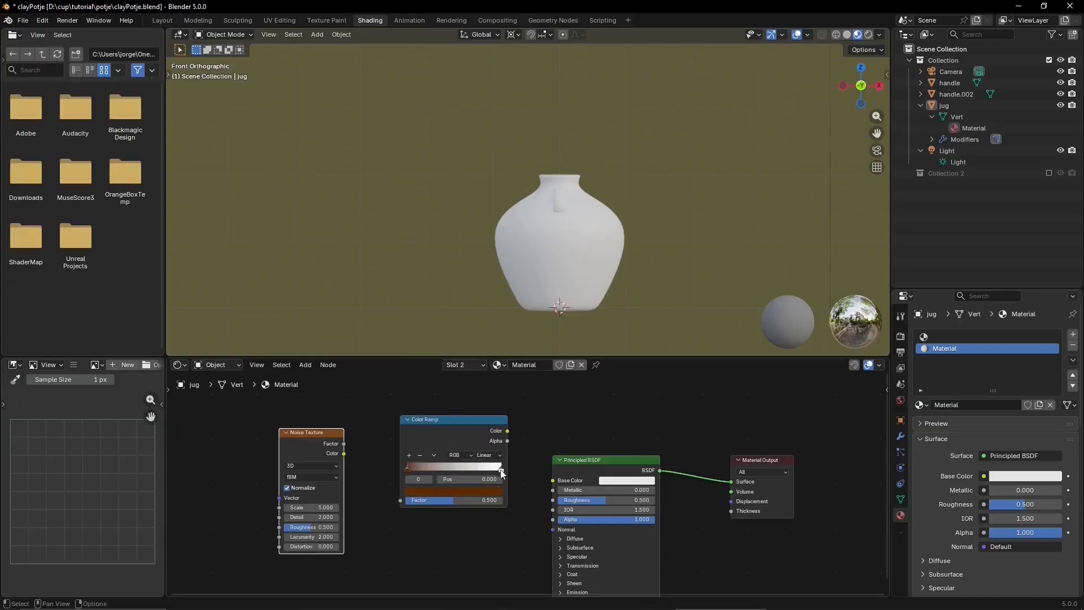
- Set the Color Ramp's last stop to a darkened orange, giving a medium clay brown
click(498, 468)
click(486, 491)
click(433, 393)
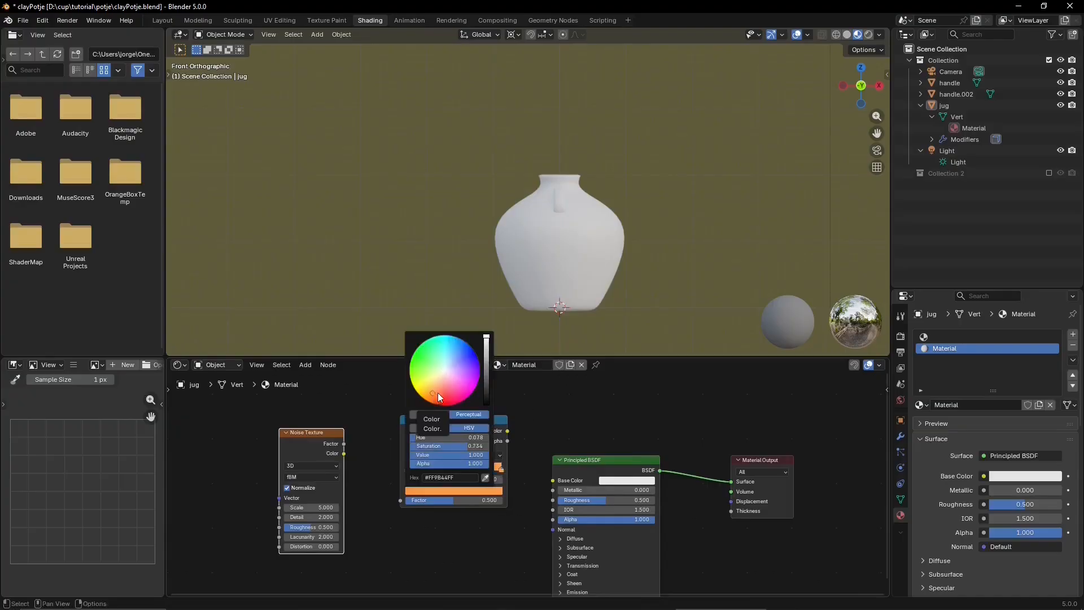
drag(484, 346, 486, 368)
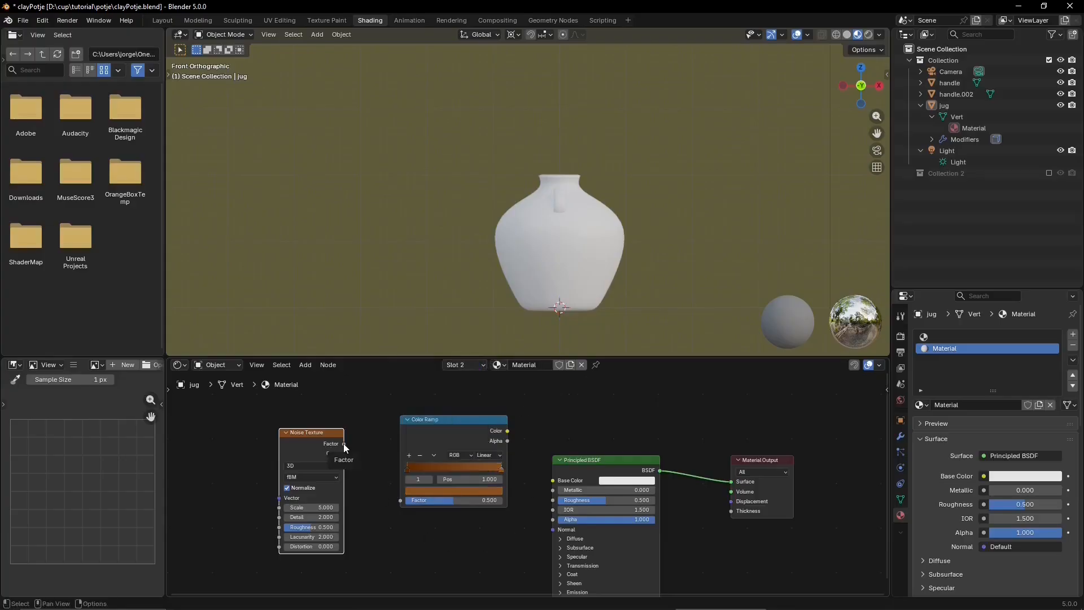
- Connect the Noise Texture's Factor to the Color Ramp's Factor, and the ramp's Color to the Principled BSDF's Base Color
drag(344, 443, 400, 501)
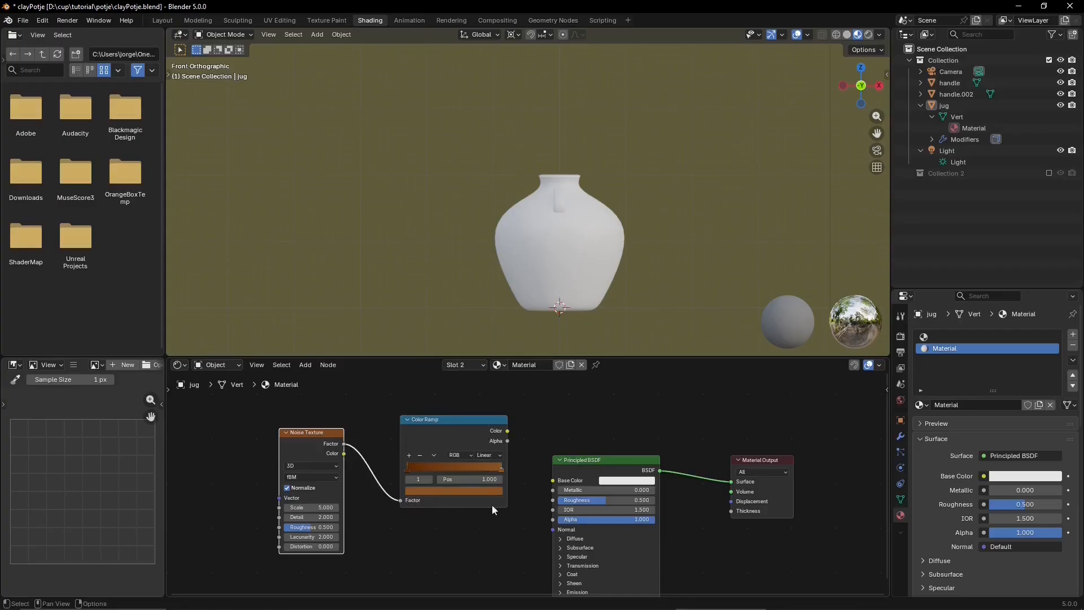
drag(507, 430, 549, 481)
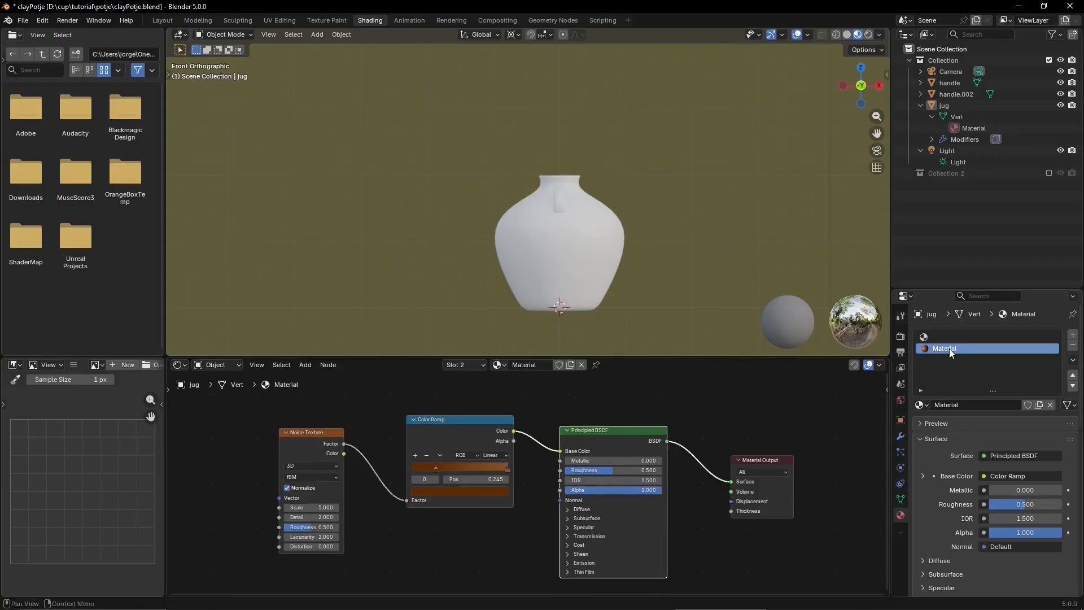
- Rename the jug's brown material in the second slot as clay
double_click(945, 349)
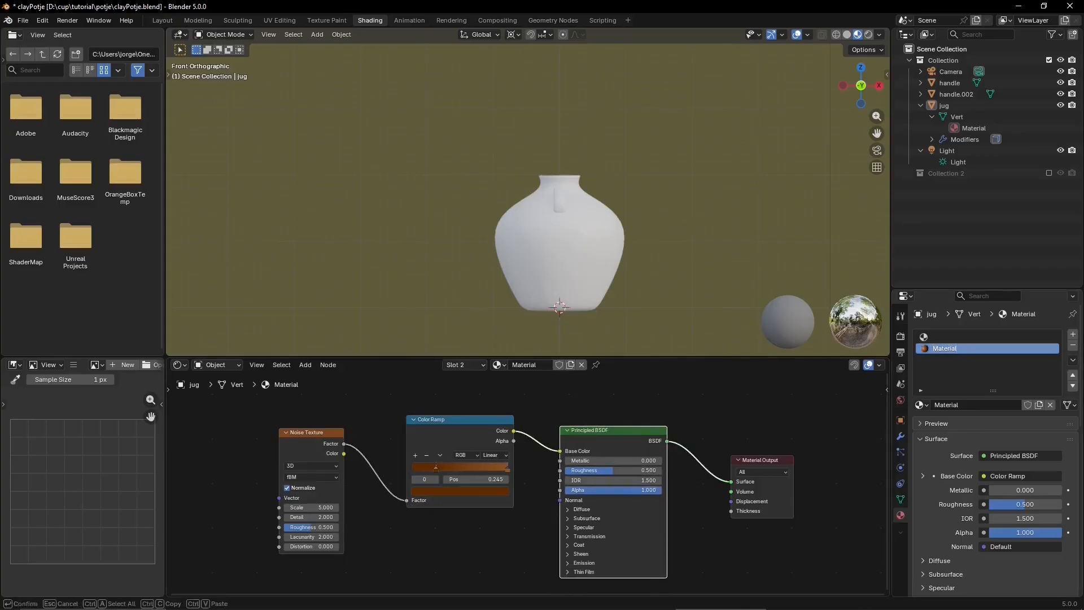
text(clay)
key(Return)
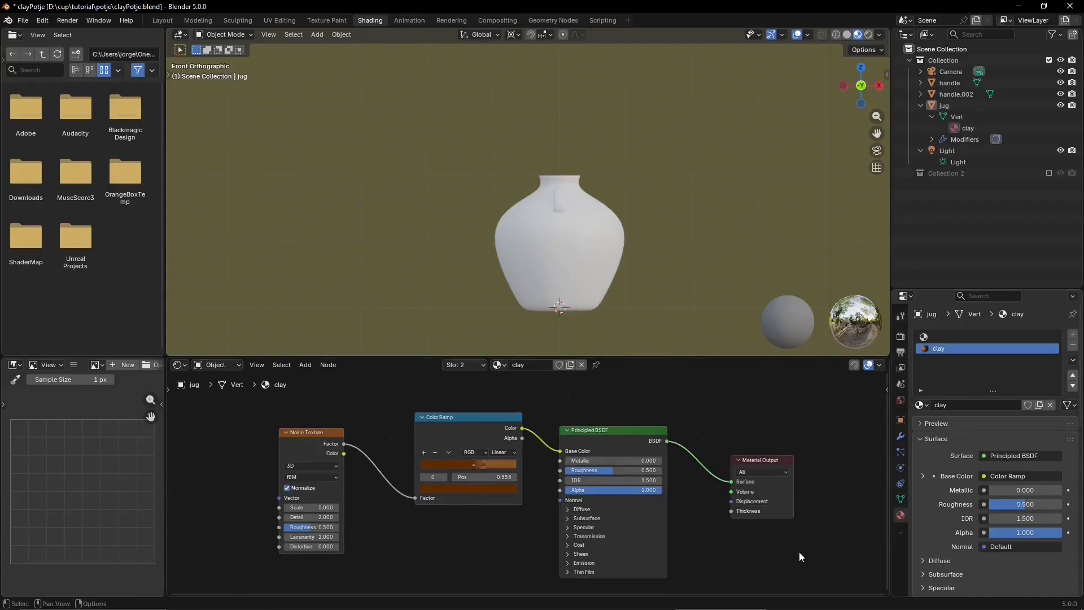
- Copy all the clay material's nodes and paste them into a new material created in the jug's empty first slot
drag(800, 553, 289, 411)
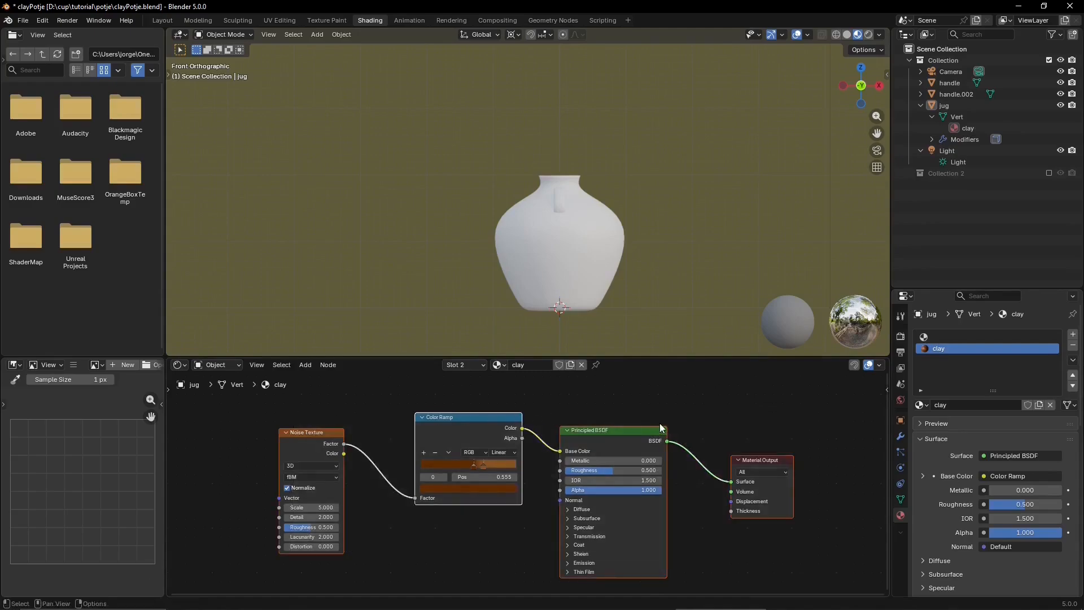
click(981, 335)
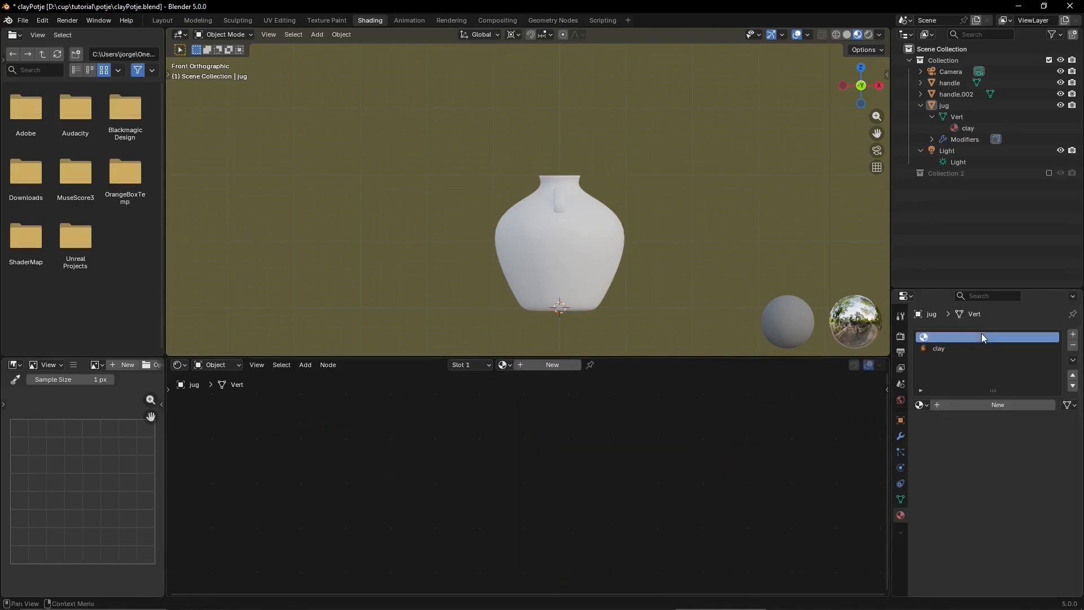
click(552, 365)
key(ctrl+v)
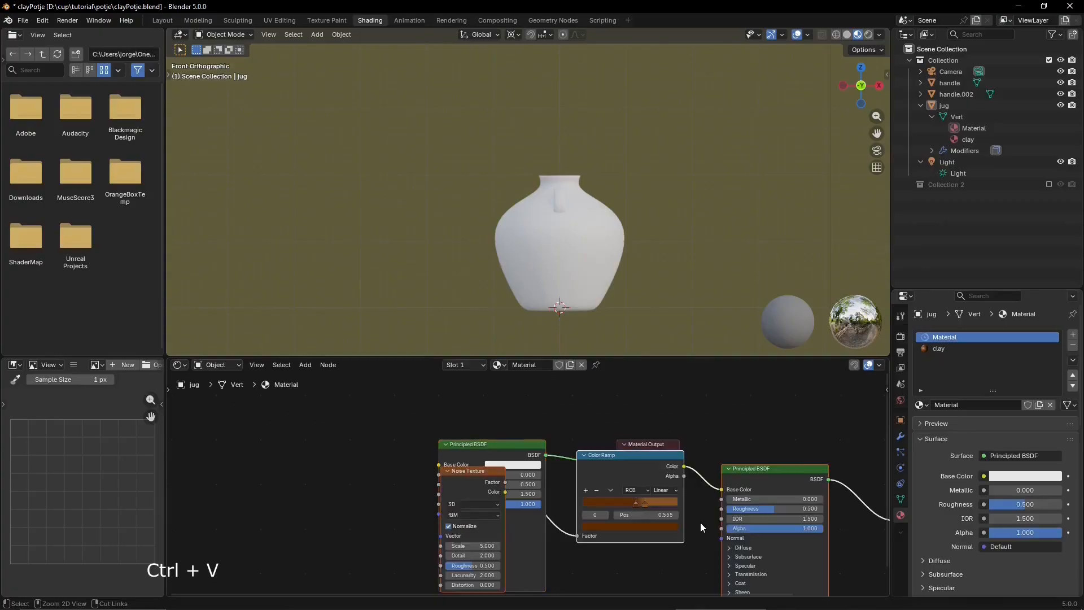
- Delete the new material's default Principled BSDF and Material Output nodes, and reposition the pasted node chain
click(521, 446)
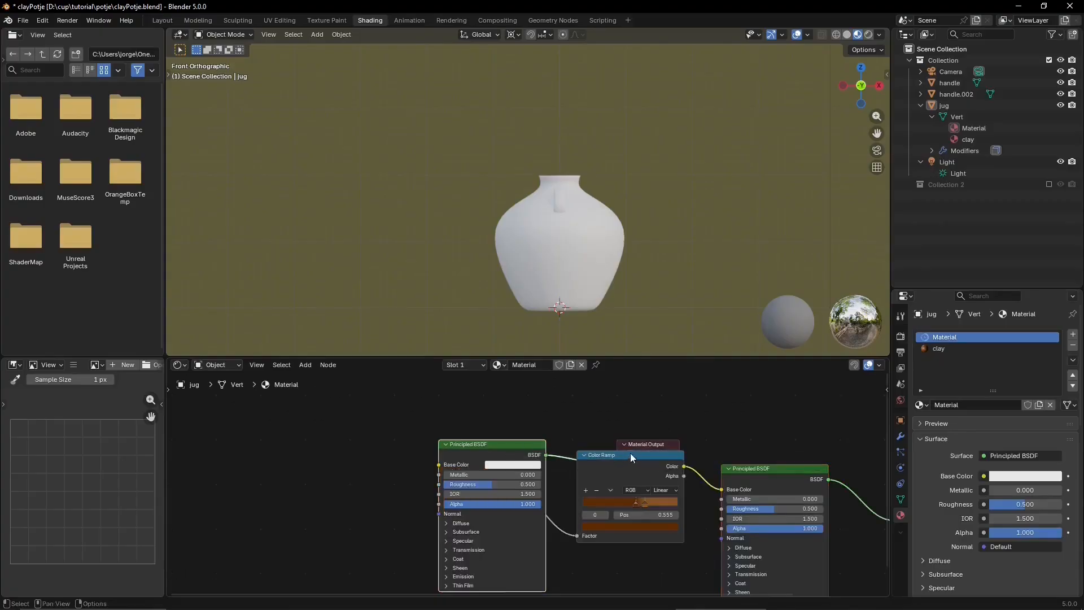
click(643, 443)
key(Delete)
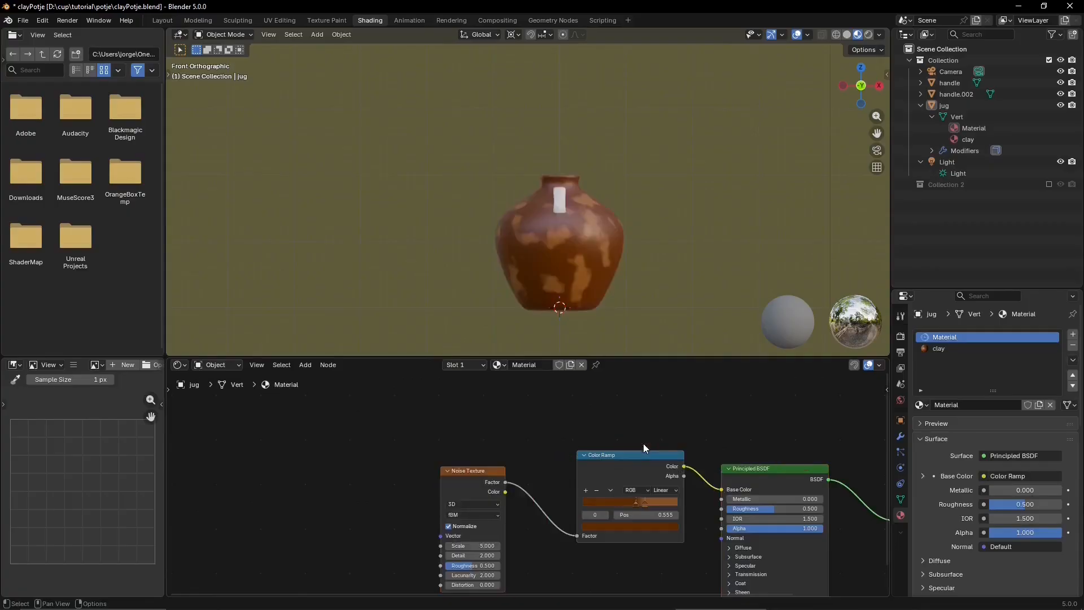
scroll(638, 484, down, 2)
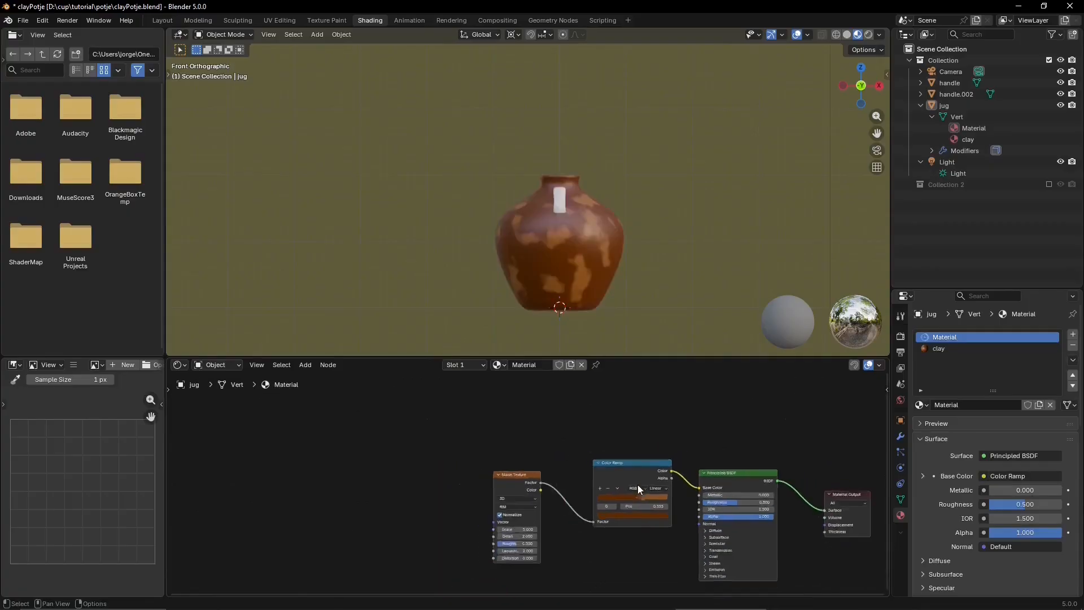
drag(855, 563, 434, 442)
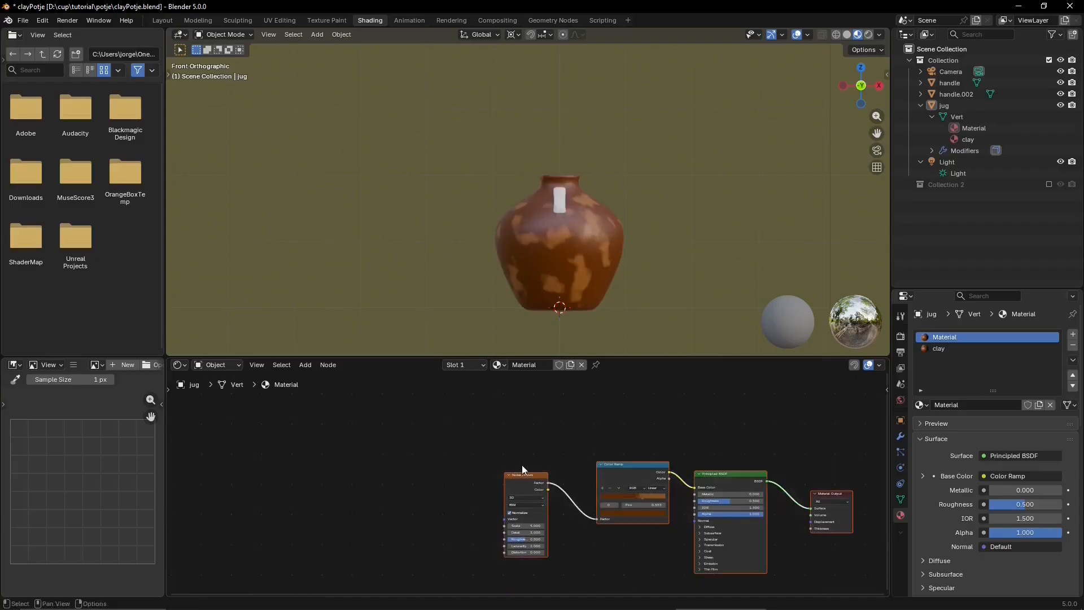
drag(526, 475, 400, 439)
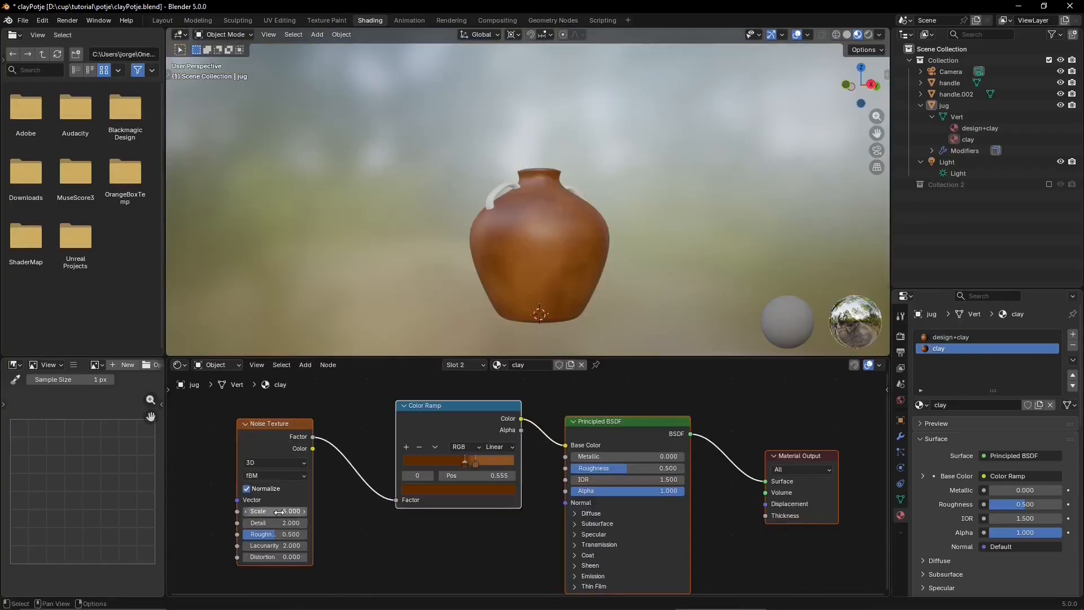
- Set the clay material's Noise Texture Scale to 2 and Detail to 8, and switch to the design+clay material
double_click(290, 511)
text(2)
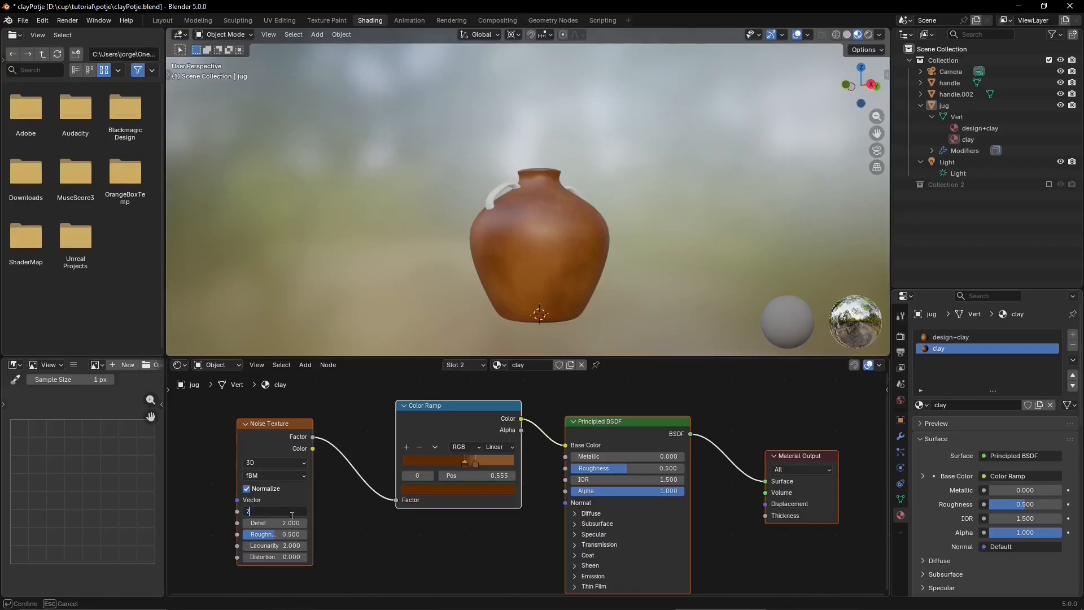
key(Return)
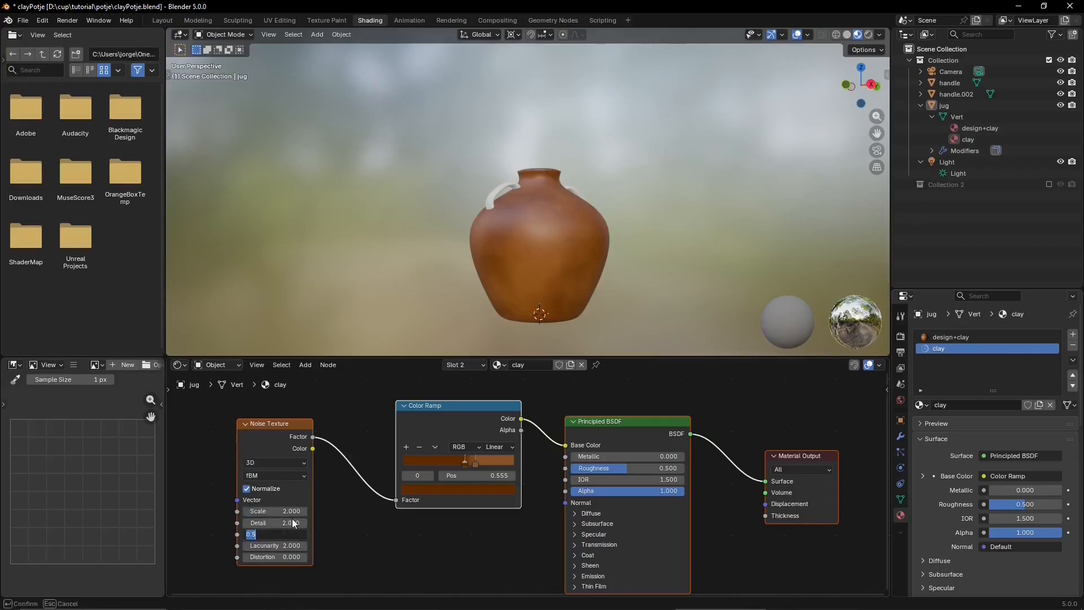
double_click(296, 523)
text(8)
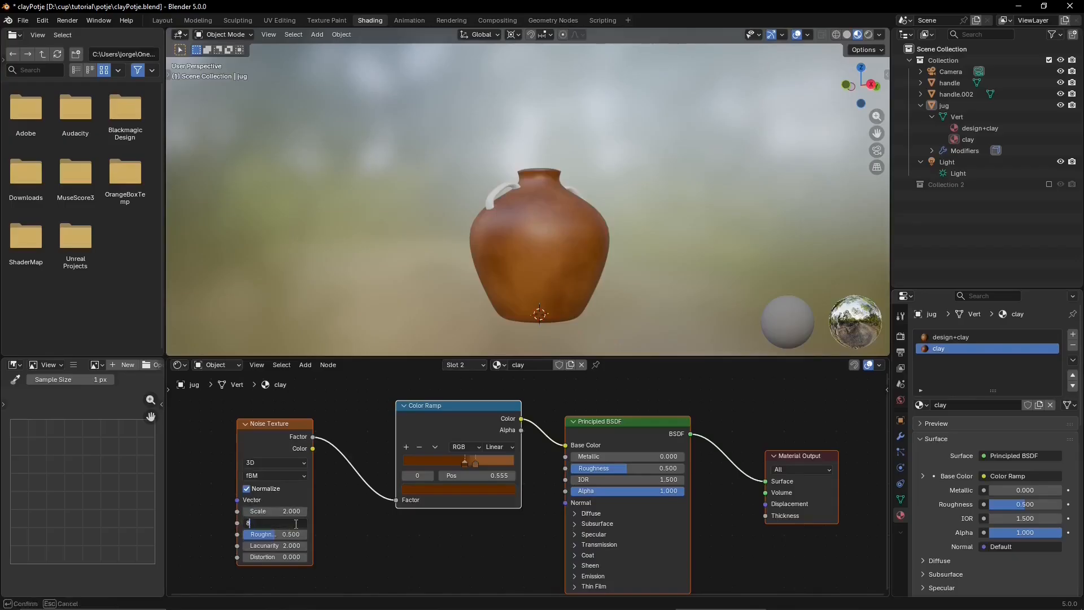
key(Return)
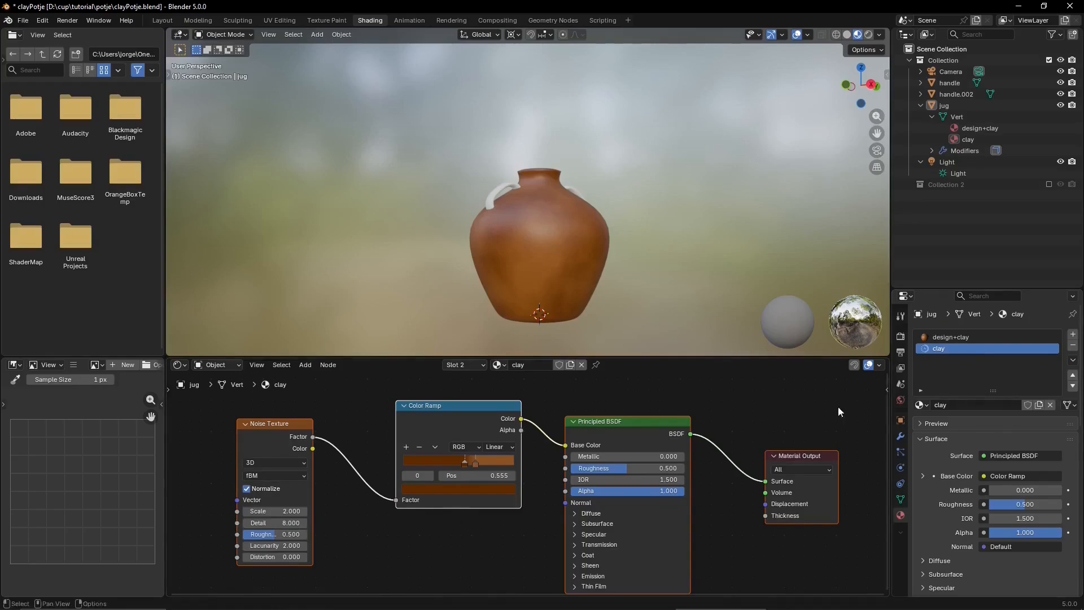
click(945, 337)
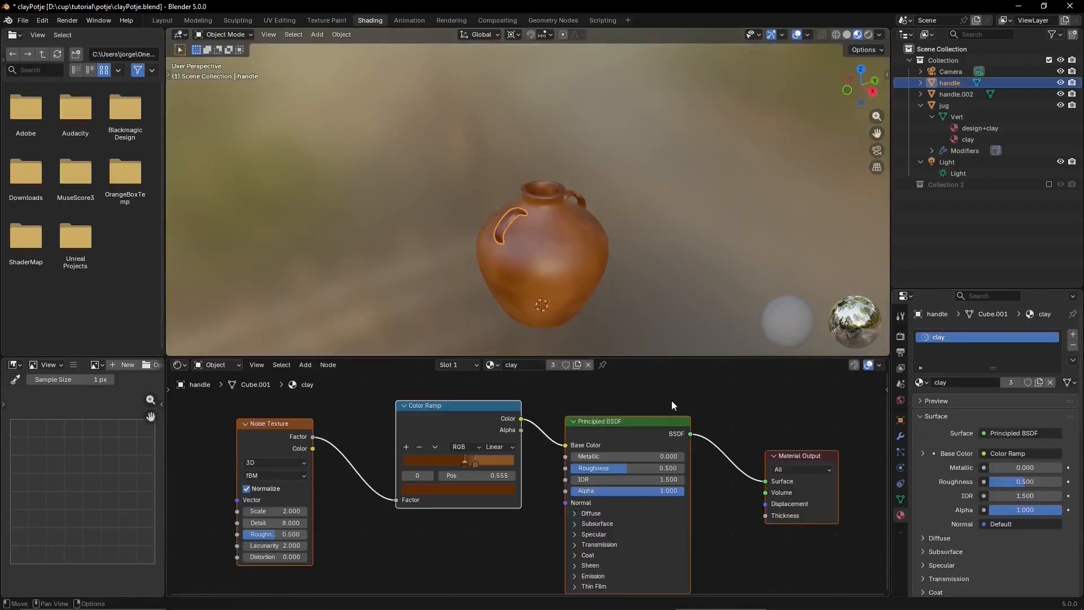
- Select the jug and add an Image Texture node before the Noise Texture in its design+clay material
click(713, 413)
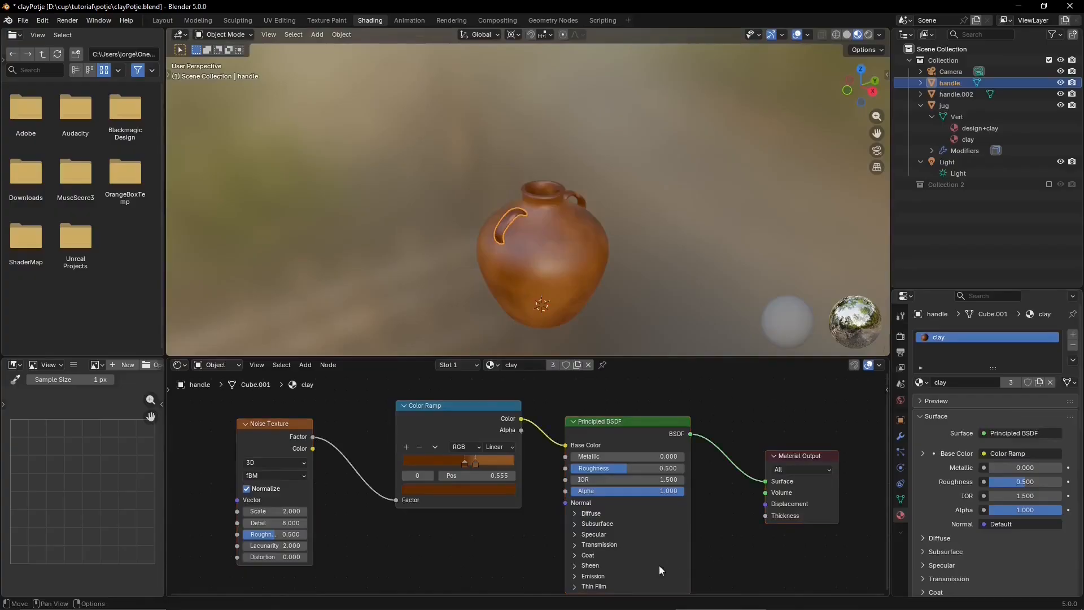
click(529, 299)
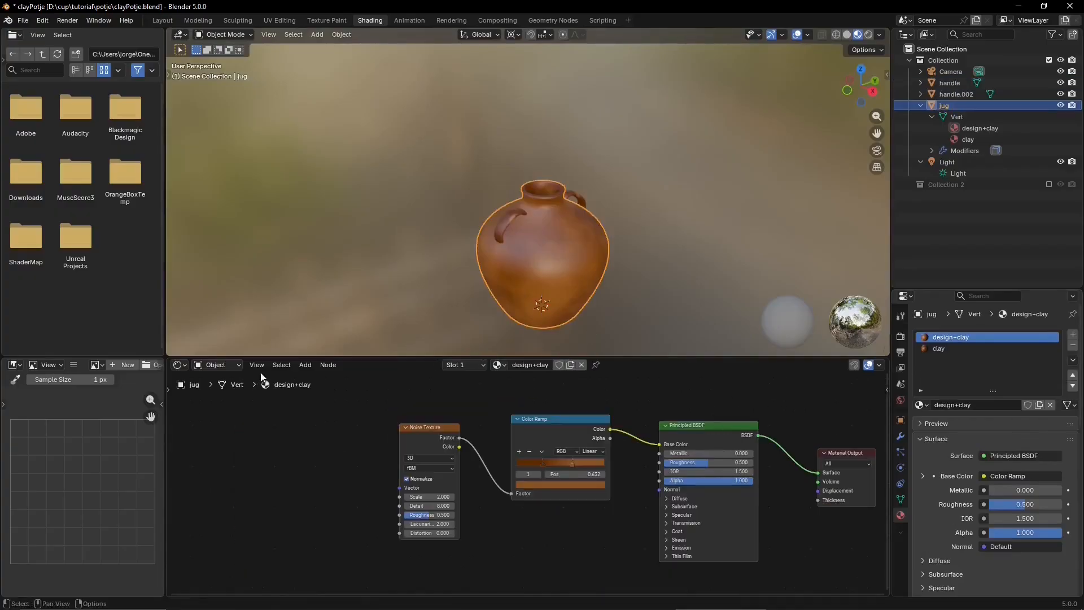
click(305, 365)
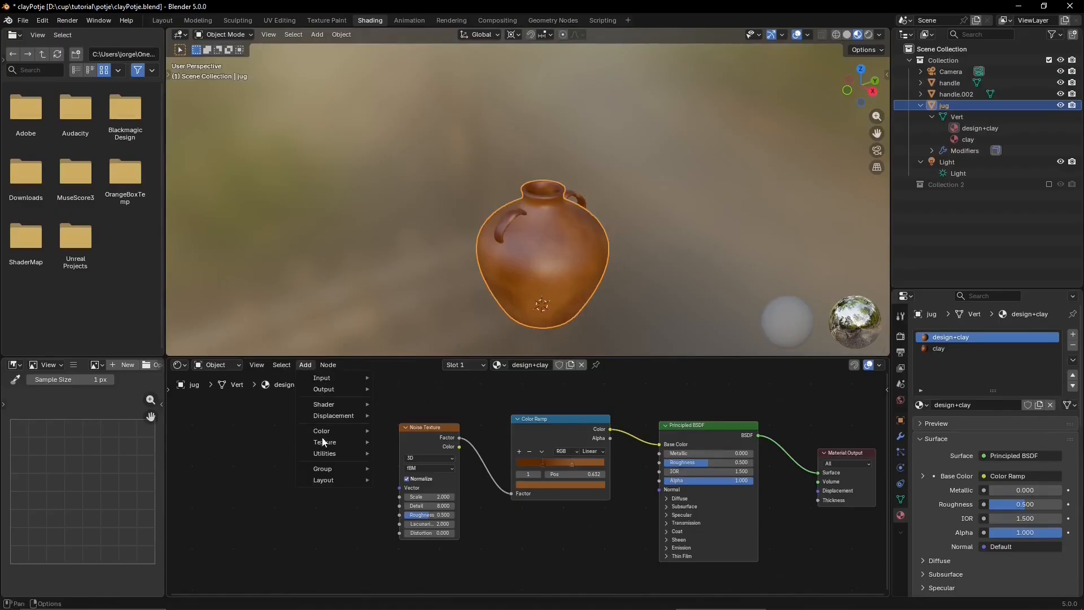
mouse_move(321, 440)
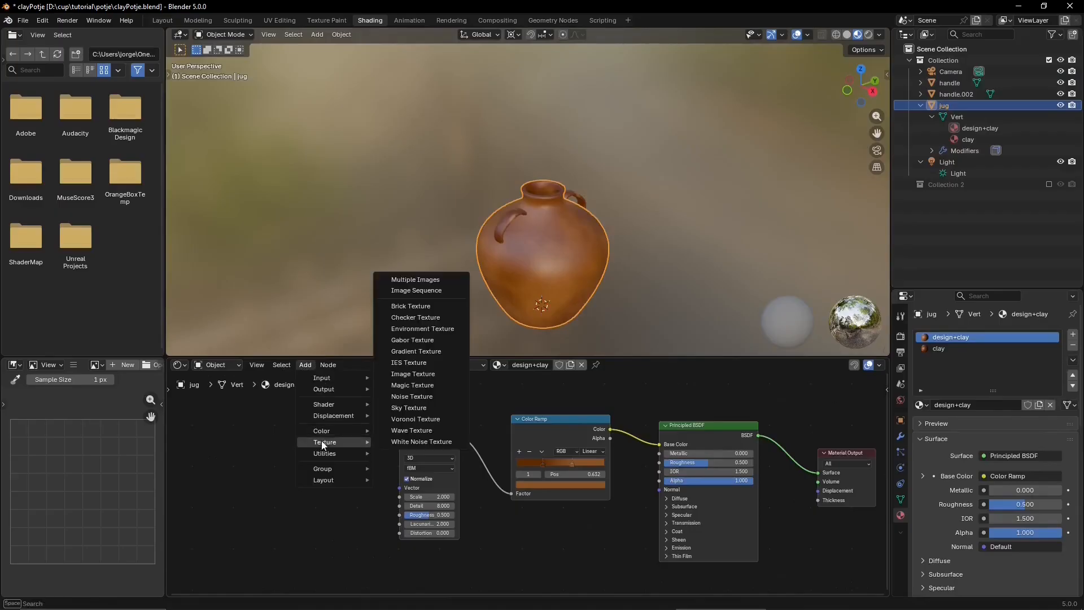
click(398, 376)
click(208, 428)
- Add a Mix Color node above the Noise Texture and move the Image Texture node closer to it
key(shift+a)
mouse_move(346, 536)
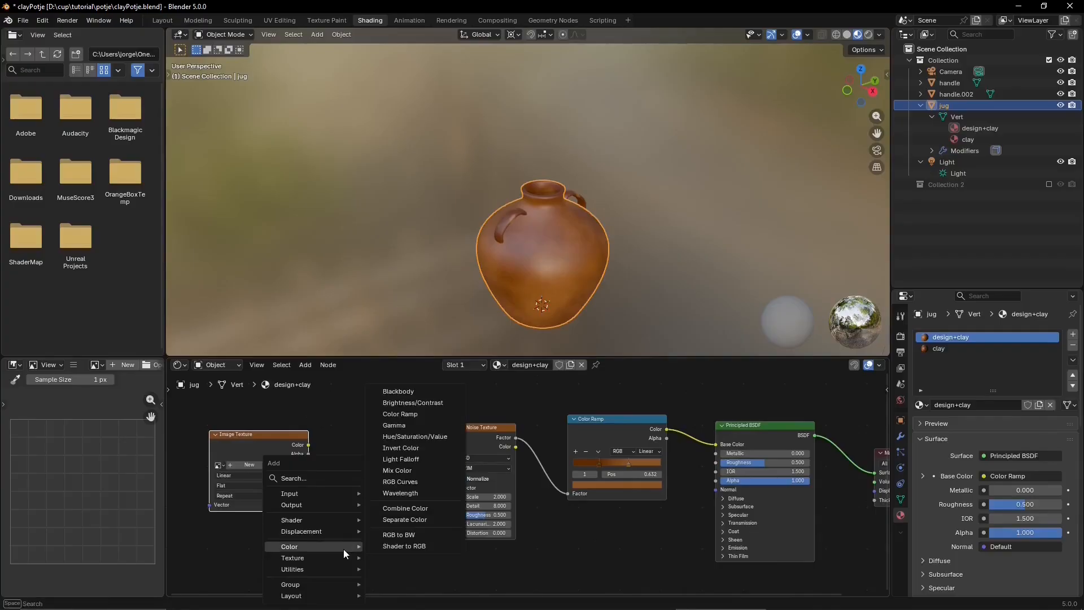
click(390, 471)
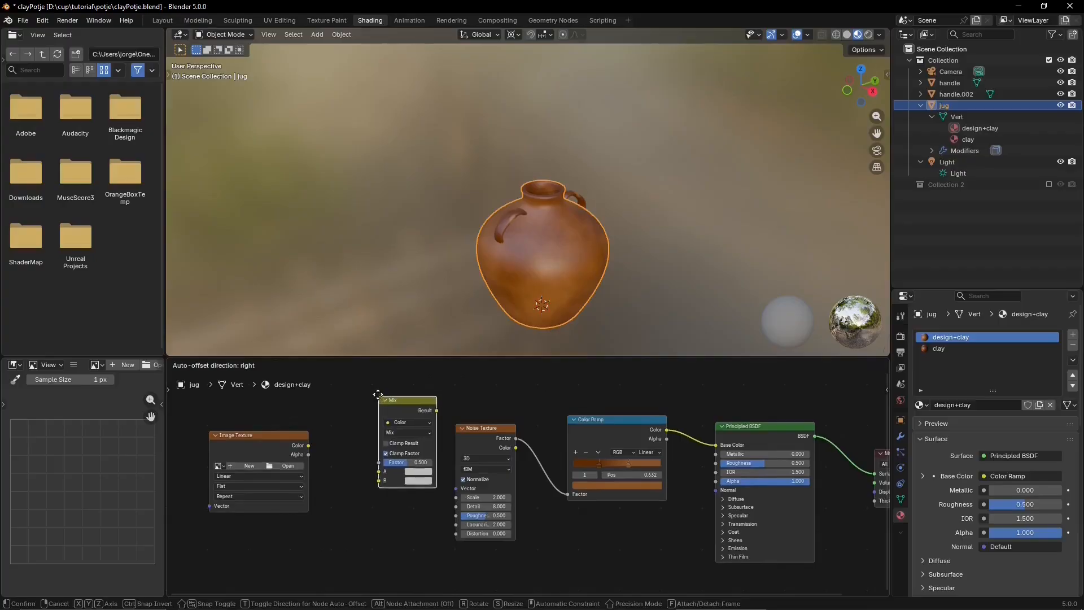
click(377, 392)
drag(273, 466, 315, 426)
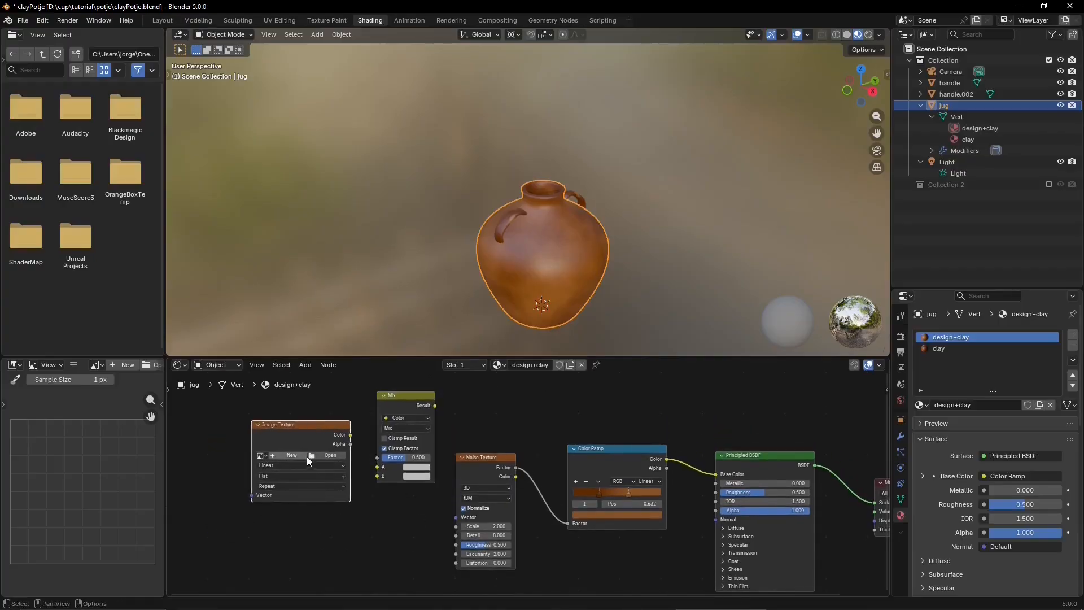
- Load PrecolumbianDesign_1.png from the D:\cup\tutorial folder into the Image Texture node
click(310, 455)
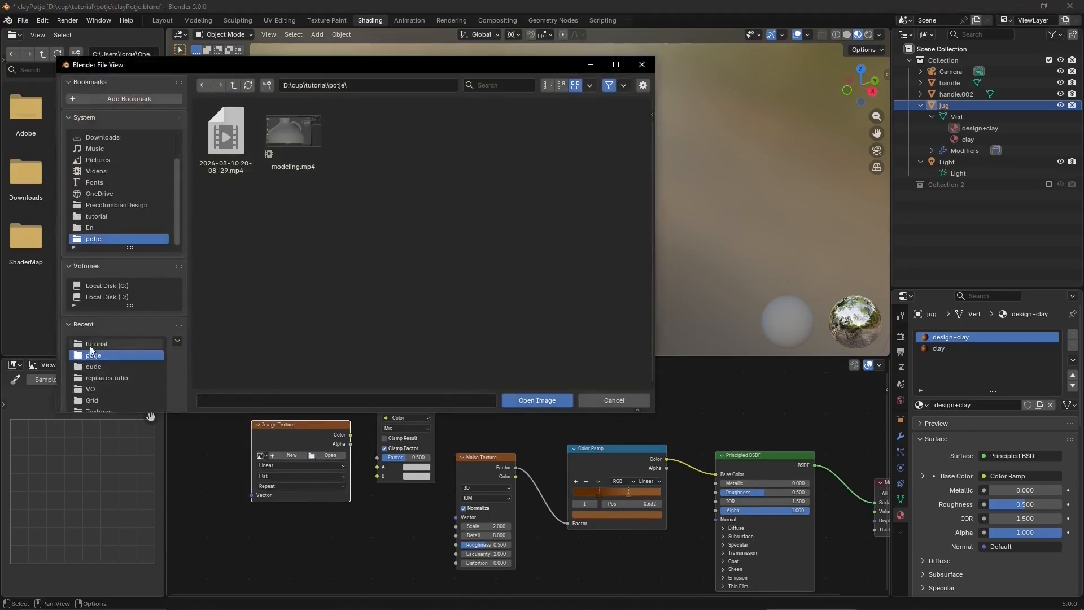
click(92, 345)
click(490, 220)
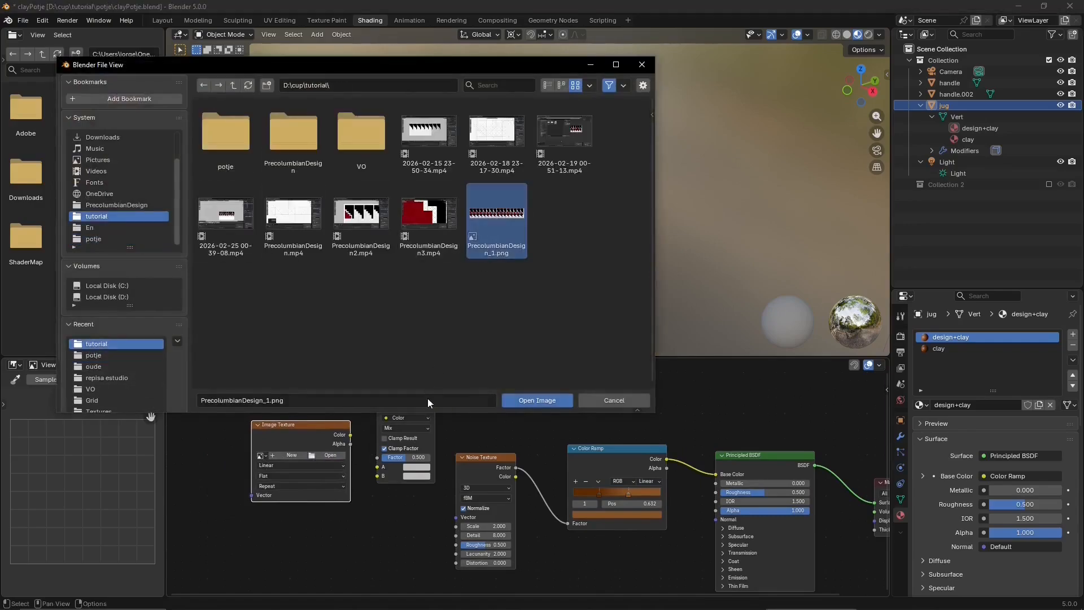
click(539, 400)
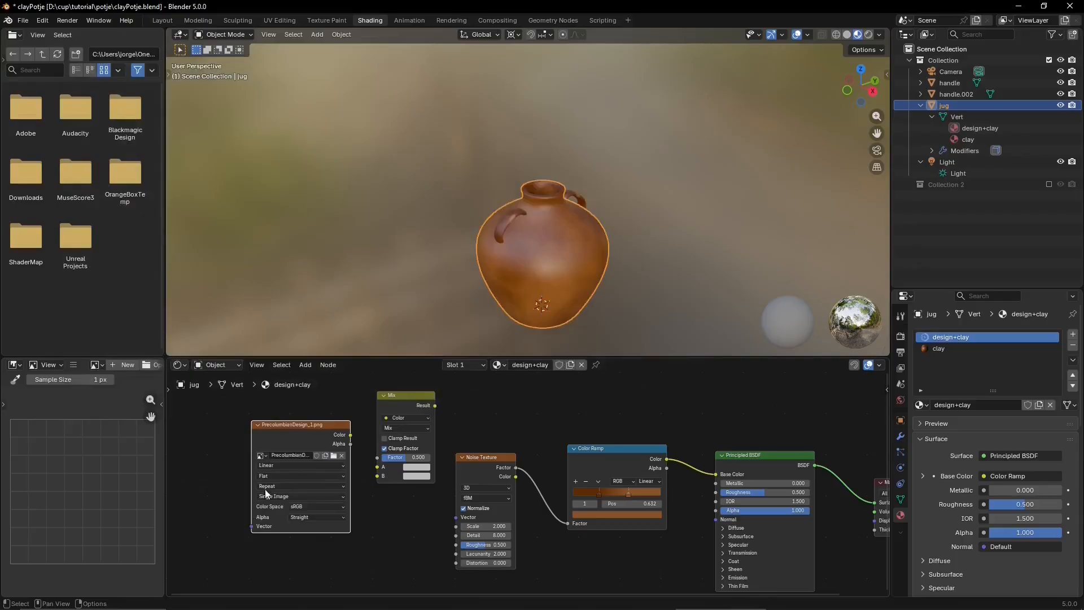
- Make room among the nodes and insert the Mix node on the link between the Color Ramp and the Principled BSDF
drag(319, 426, 290, 424)
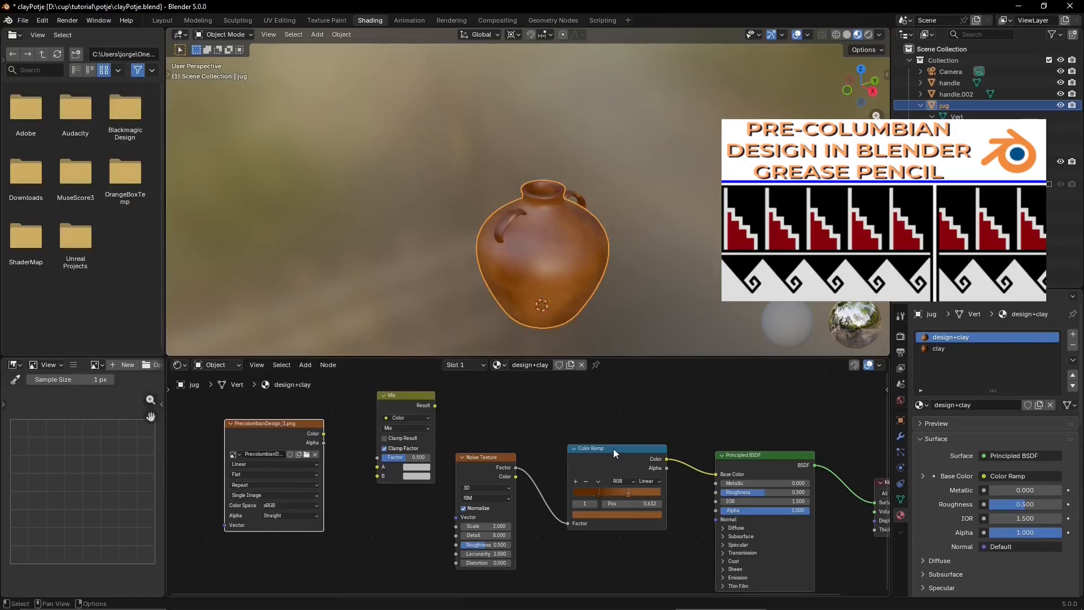
drag(613, 448, 587, 478)
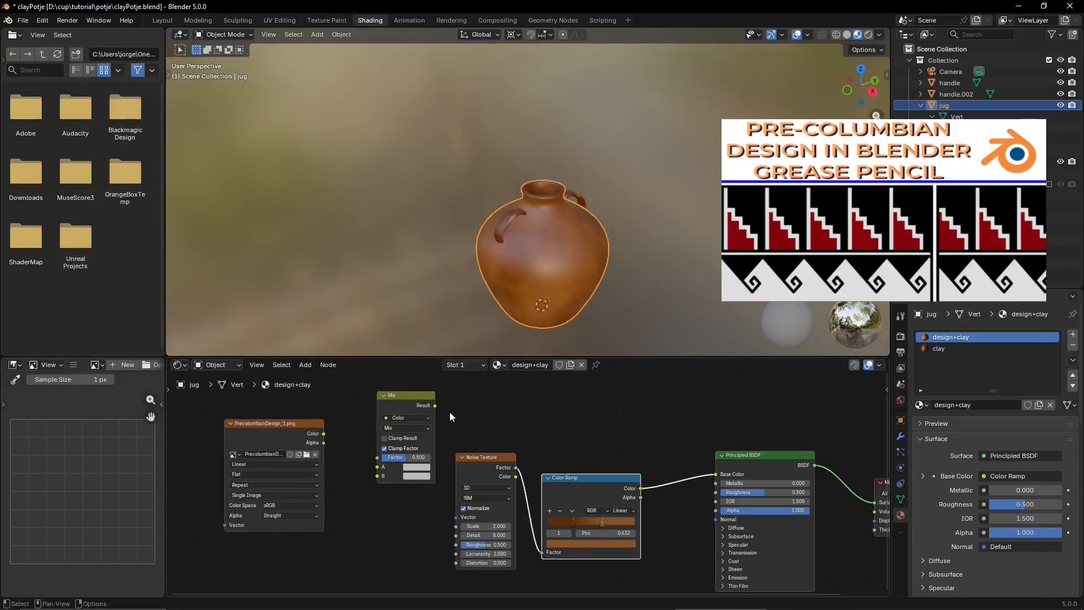
drag(404, 394, 683, 446)
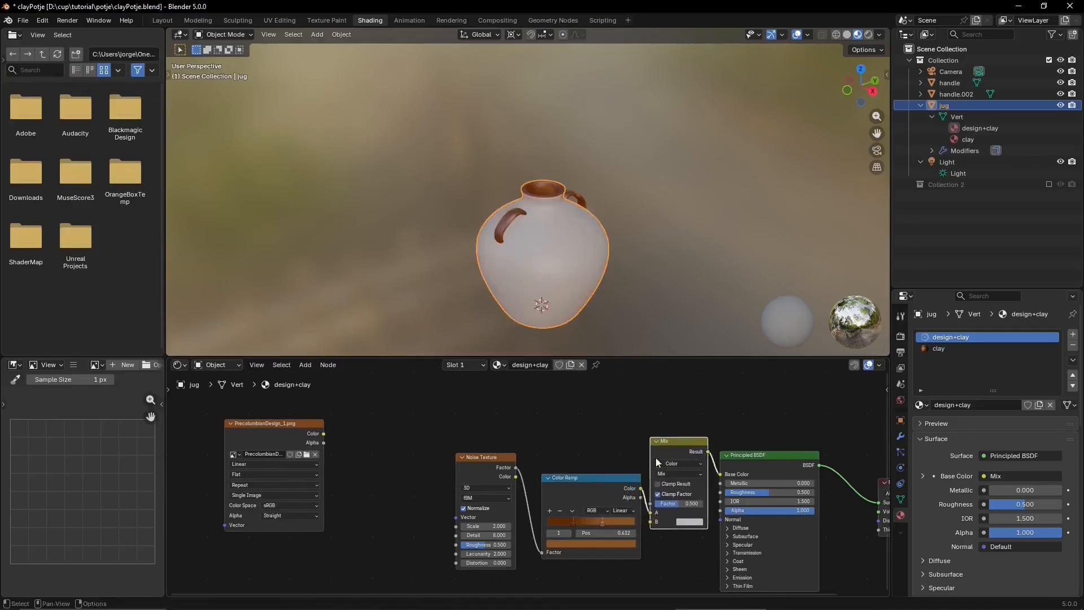
- Space out the Noise Texture, Color Ramp and Mix nodes, and place the image node above the Noise Texture
click(484, 458)
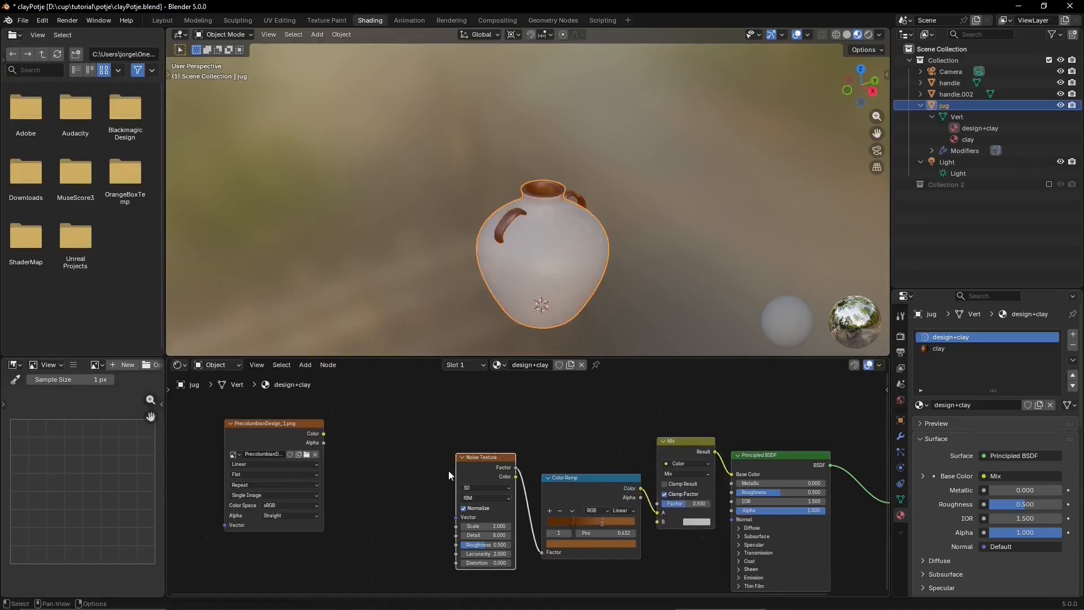
drag(463, 476, 410, 492)
drag(579, 477, 522, 497)
drag(686, 443, 639, 448)
drag(251, 424, 455, 442)
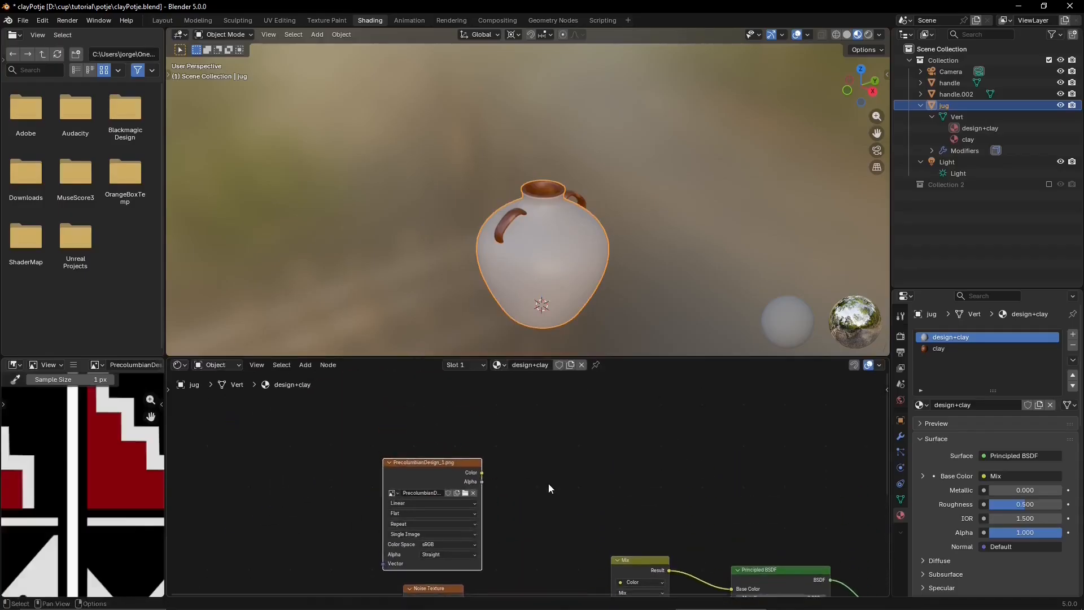
- Connect the Precolumbian design image's Color output to the Mix node's B input
middle_drag(564, 484, 511, 424)
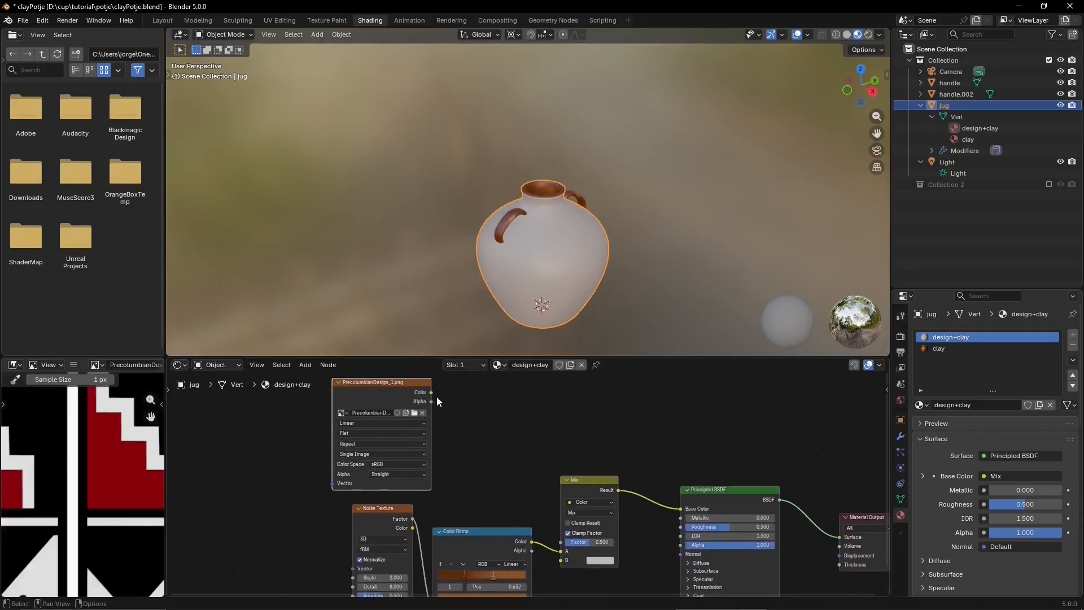
drag(430, 392, 561, 560)
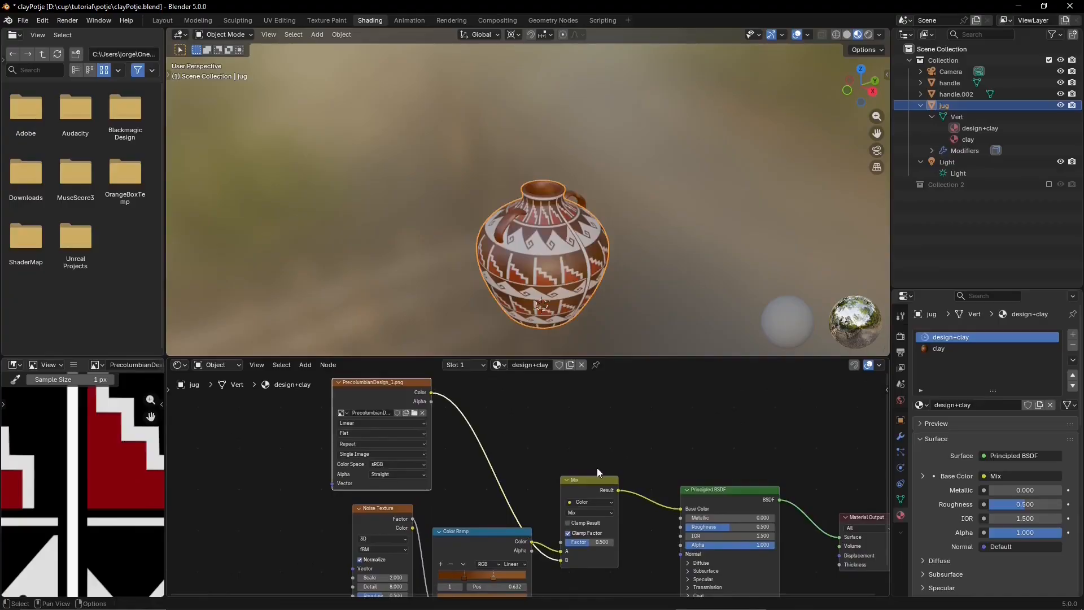
- Set the design image's extension to Clip and connect its Alpha output to the Mix node's Factor
click(424, 444)
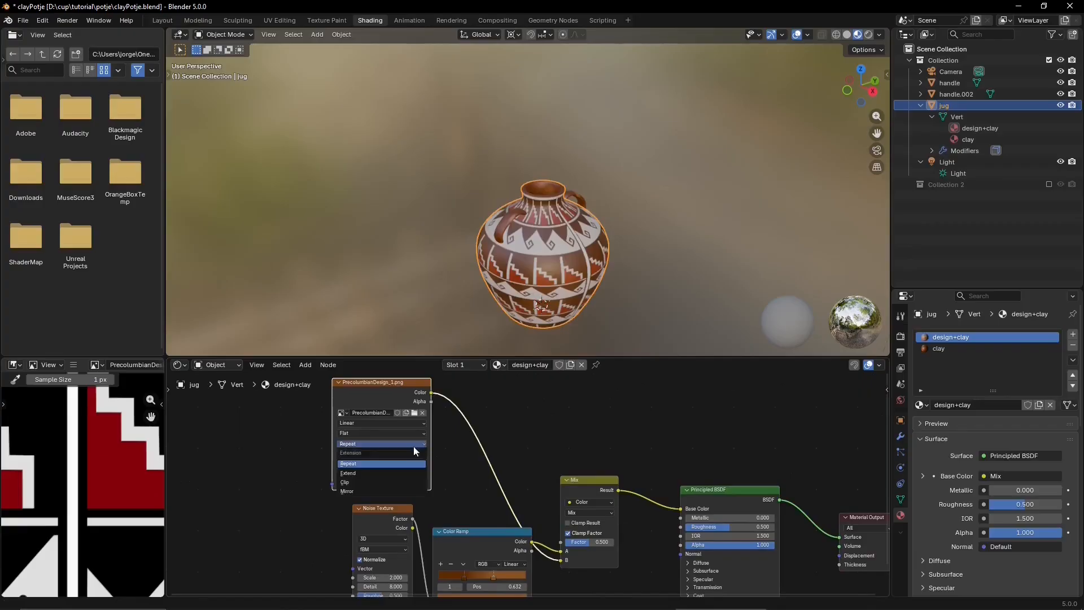
click(361, 485)
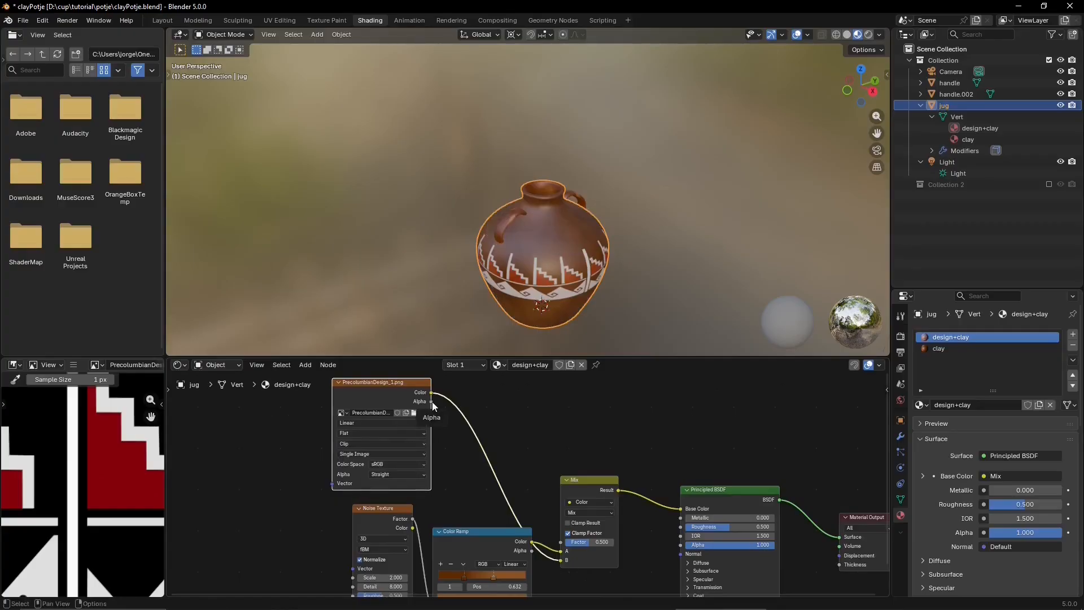
drag(432, 401, 559, 545)
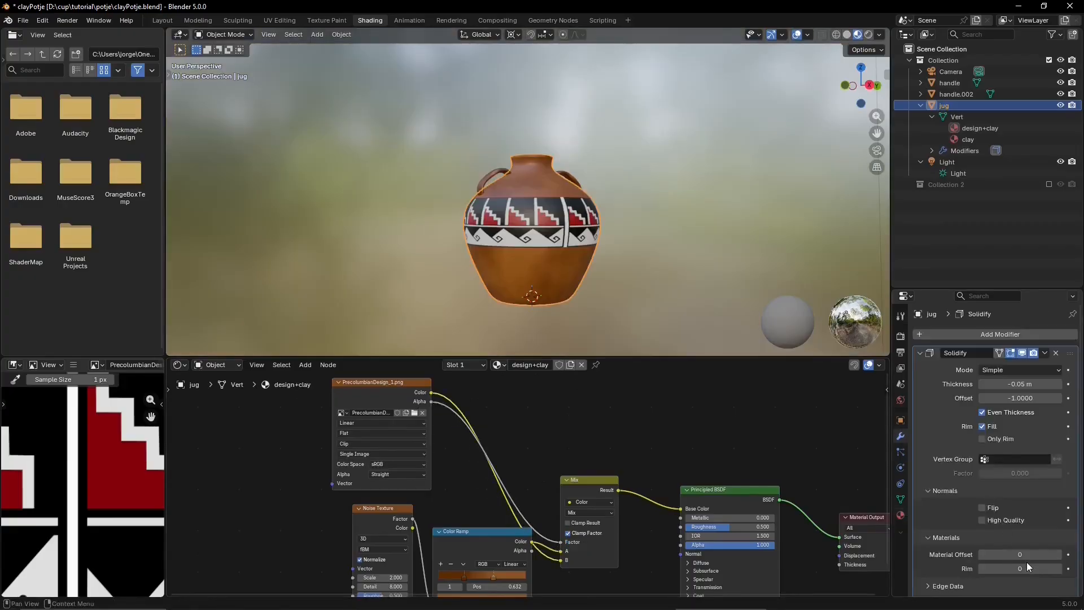
- Set the jug's Solidify material offset and rim to 1, and apply the modifier
click(1020, 555)
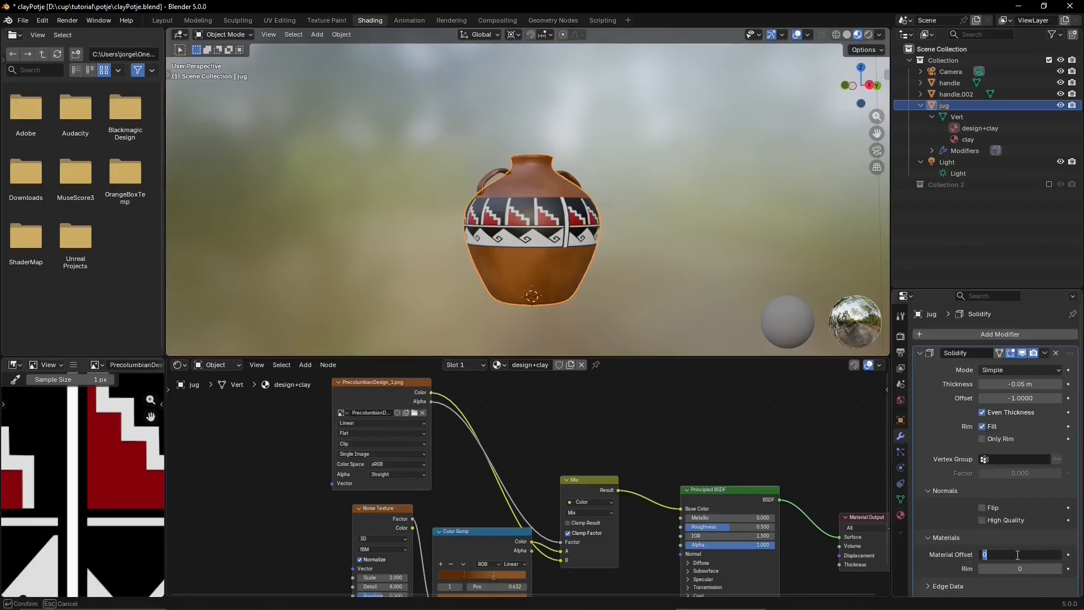
text(1)
key(Return)
click(1023, 569)
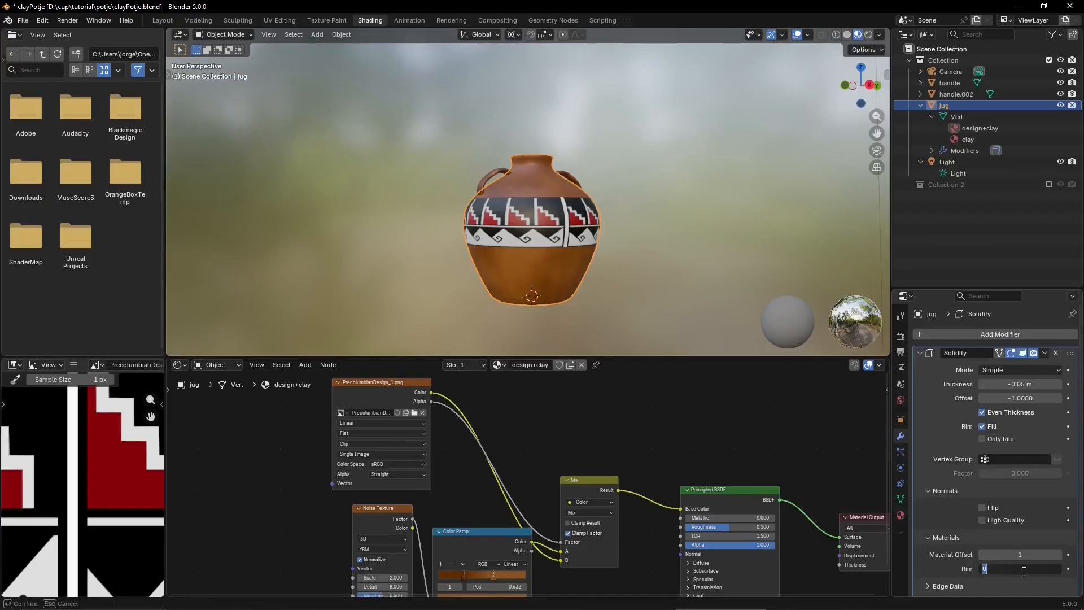
key(Return)
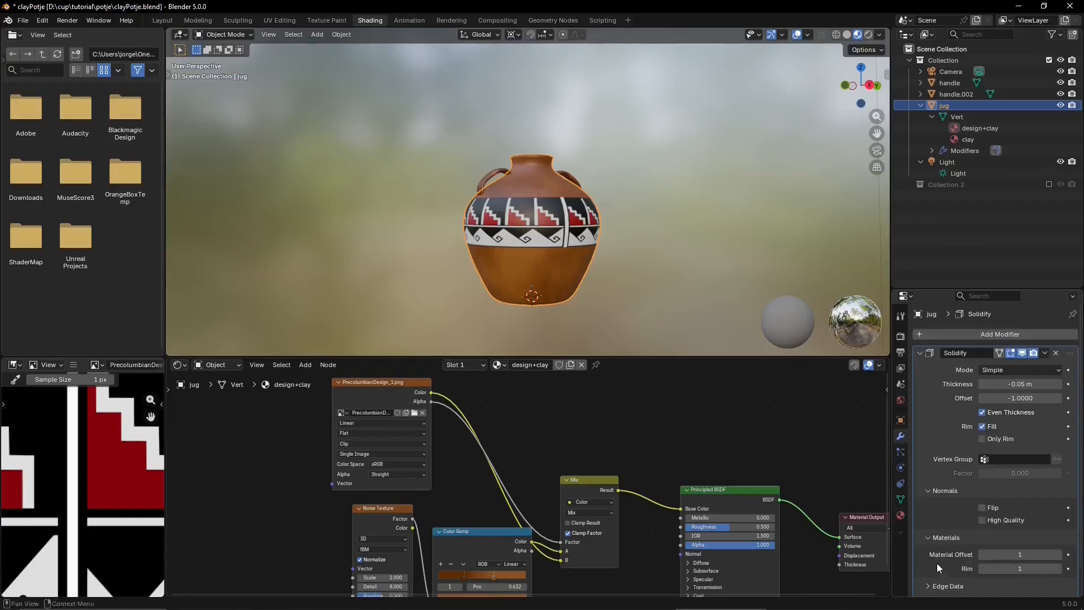
click(1045, 198)
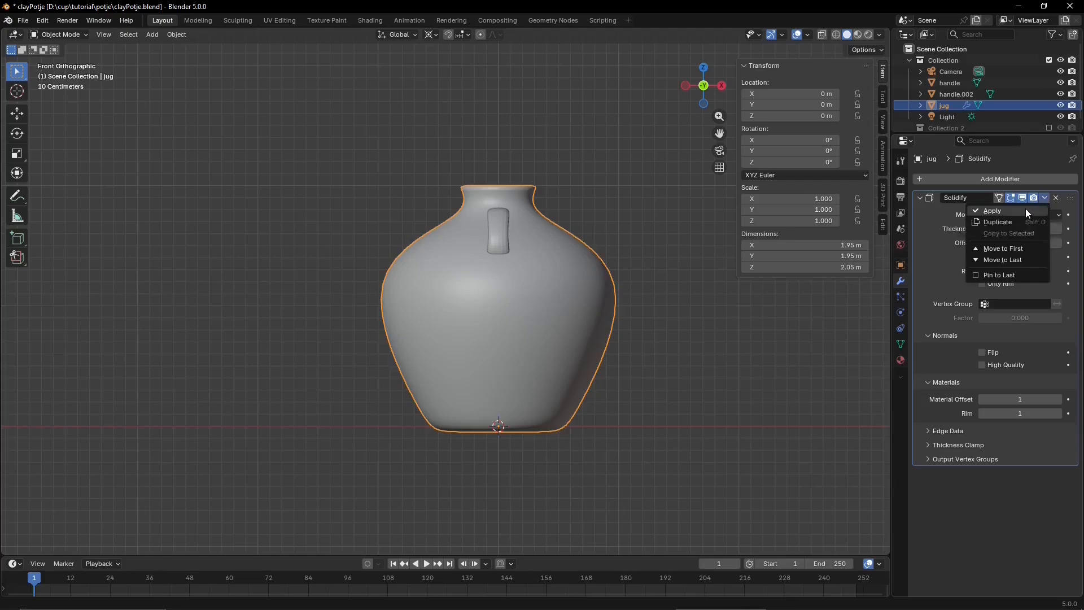
click(1026, 211)
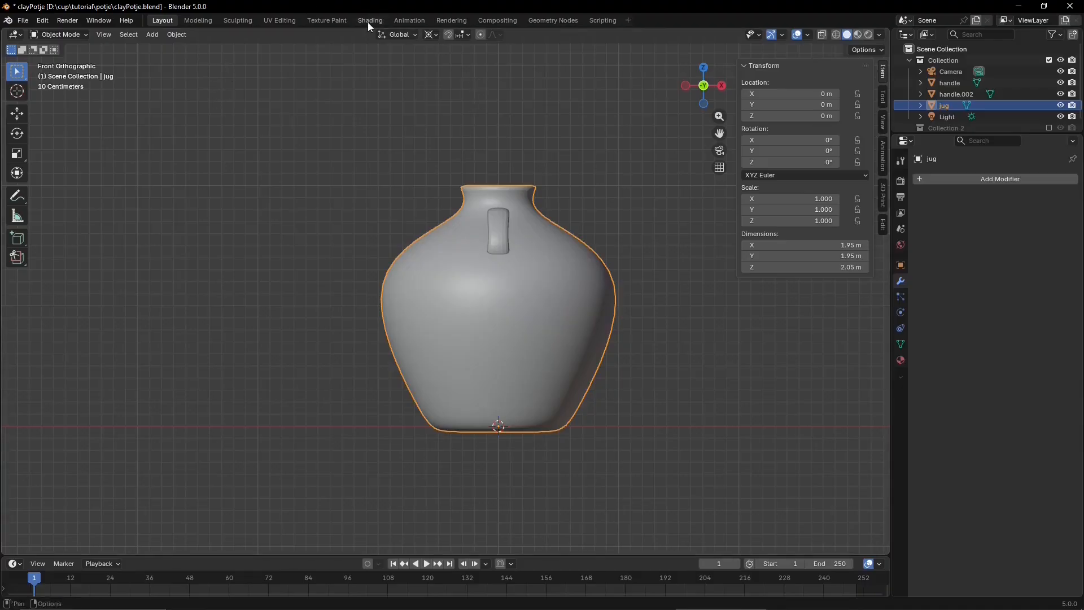
- Mark a seam along the vertical edge loop running down the front centre of the jug in the UV Editing workspace
click(276, 20)
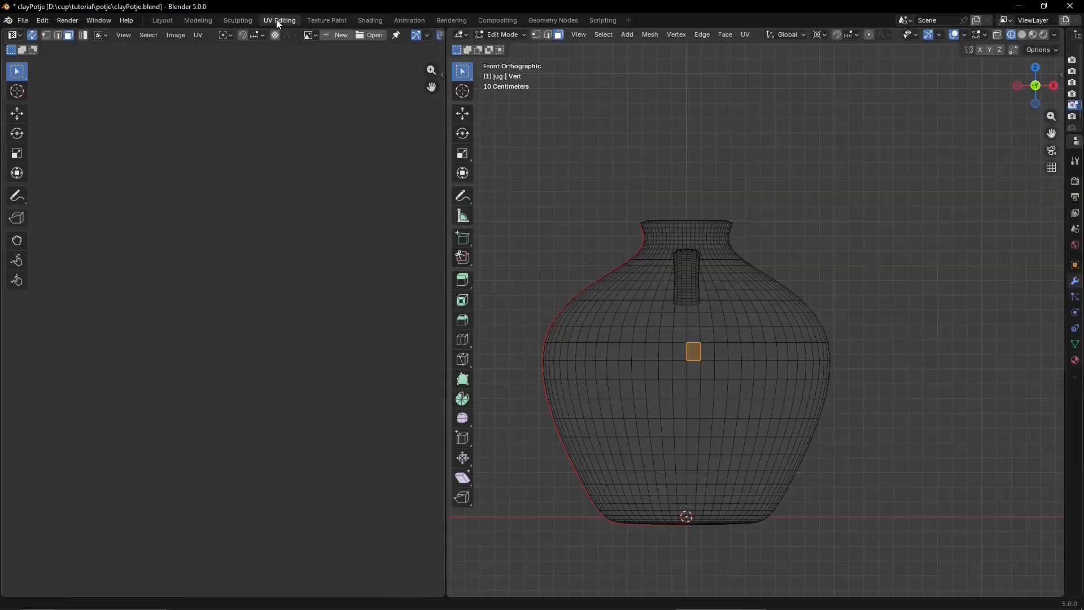
shift+click(688, 374)
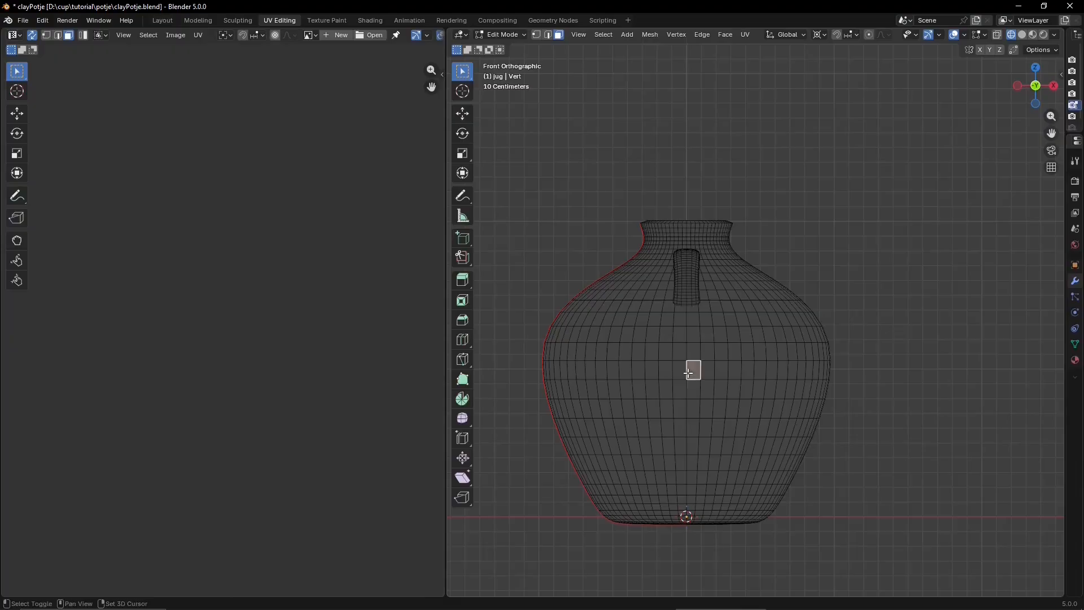
click(866, 307)
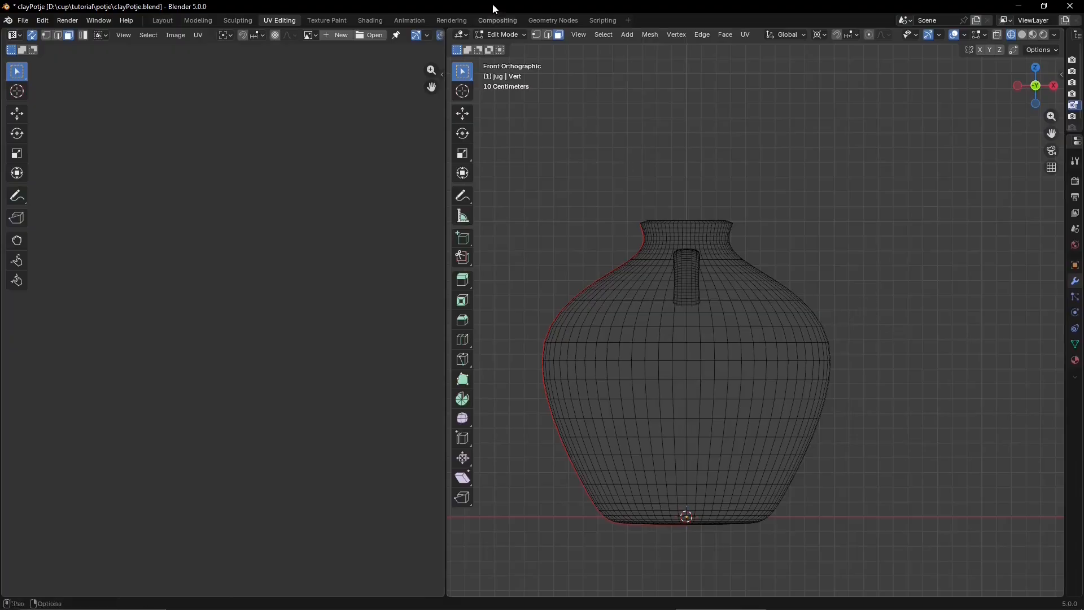
click(547, 36)
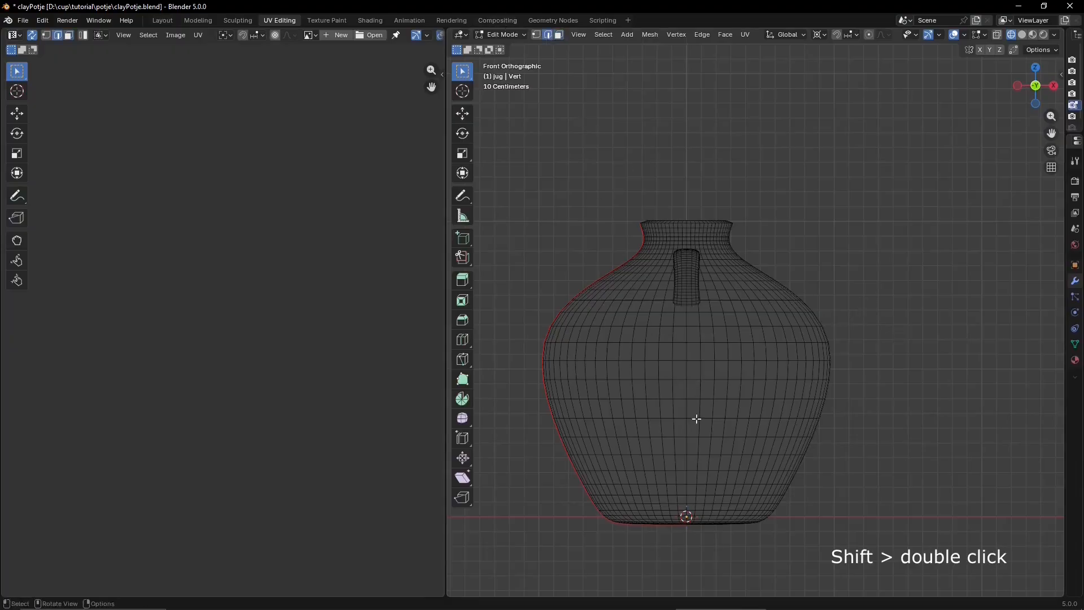
shift+double_click(686, 390)
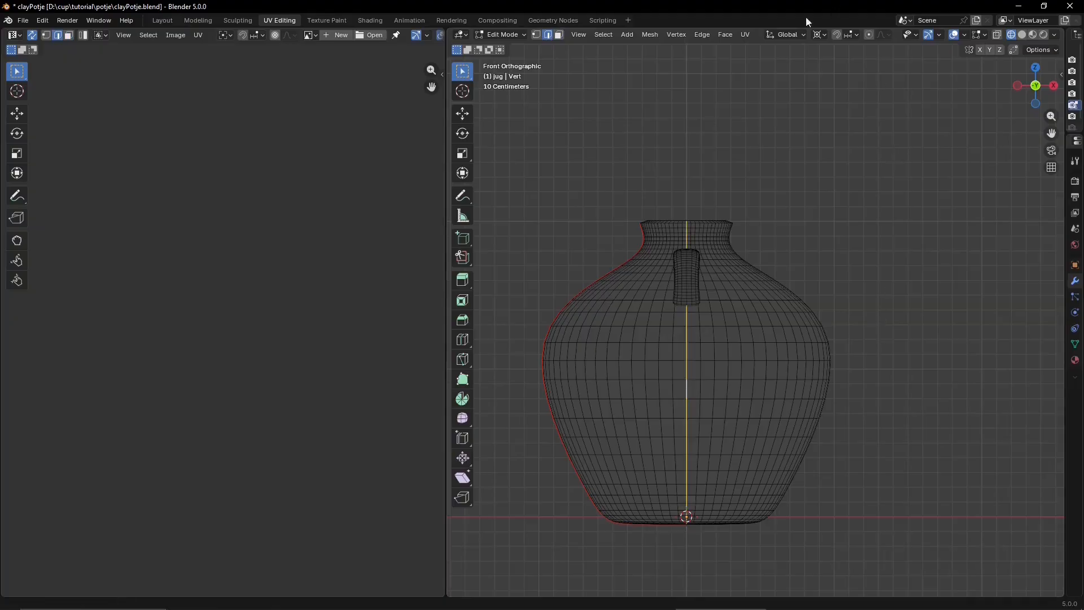
click(746, 35)
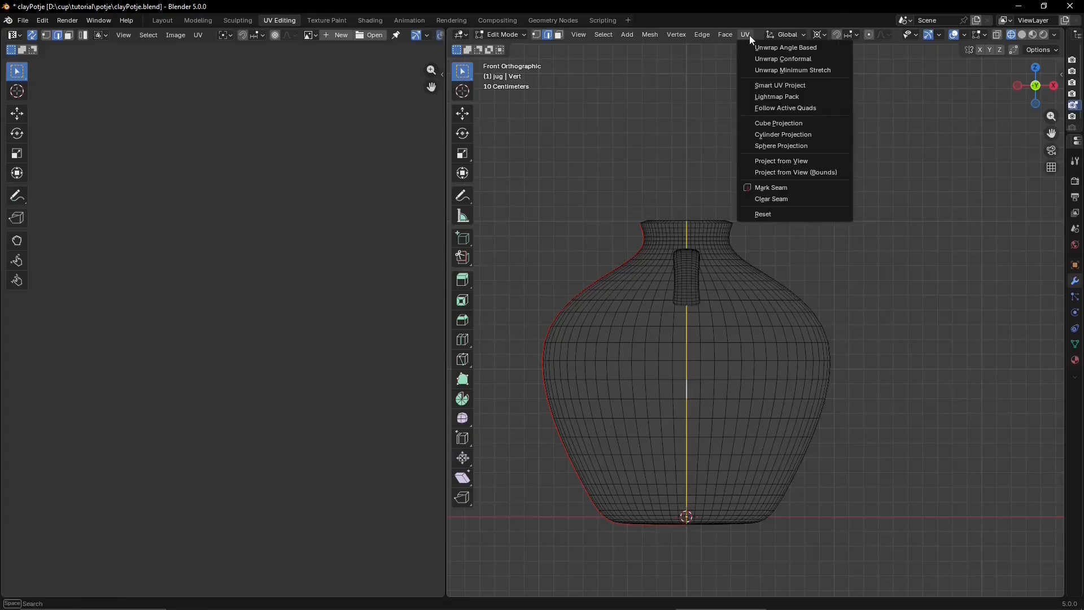
click(790, 189)
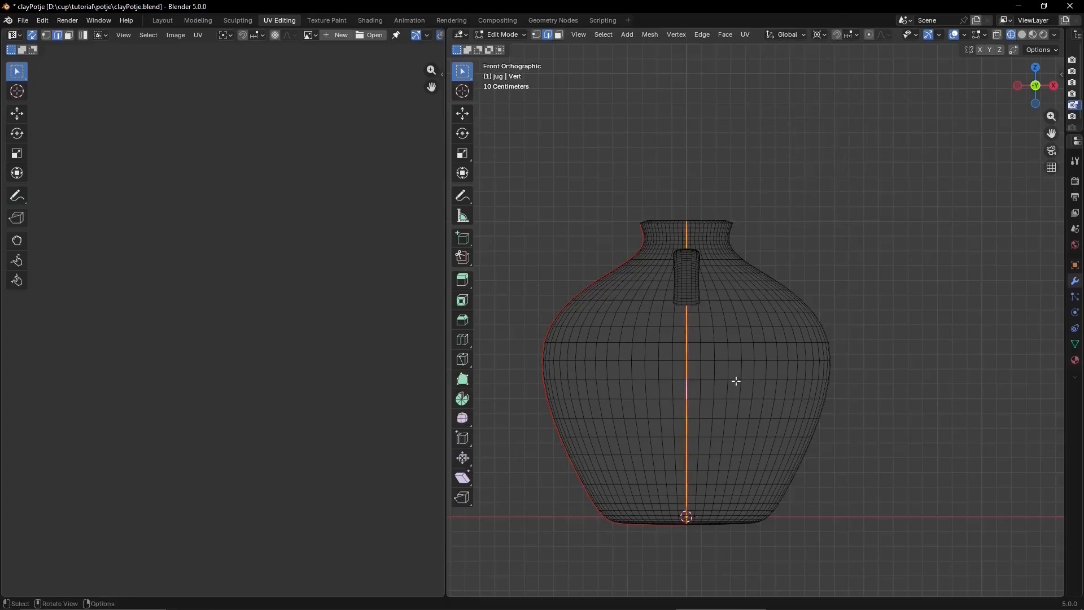
- Unwrap all linked faces of the jug body with Cylinder Projection and display PrecolumbianDesign_1.png behind the UVs
click(558, 36)
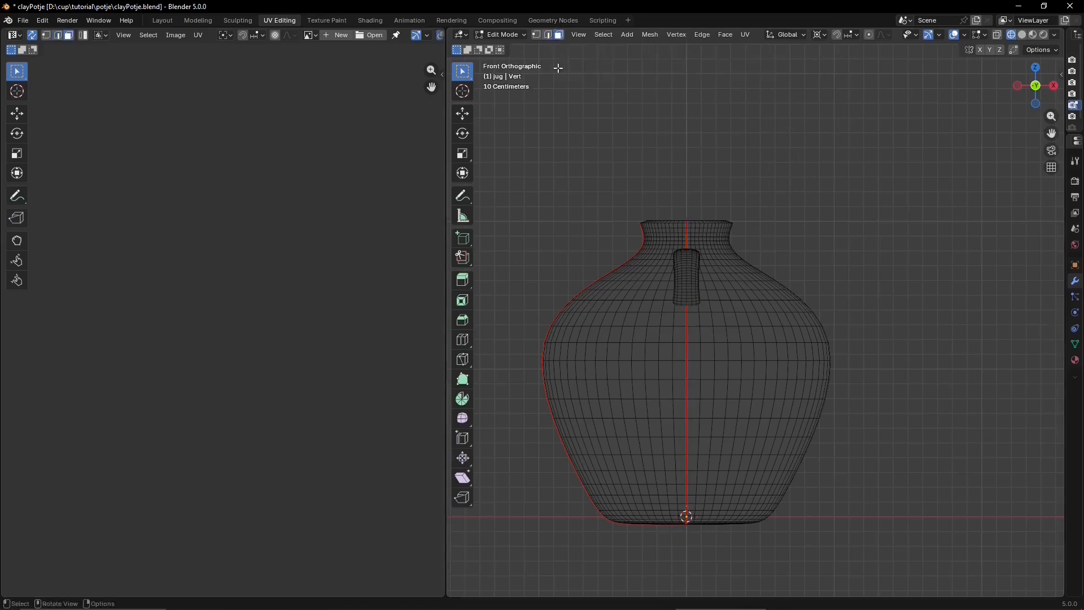
click(693, 374)
key(l)
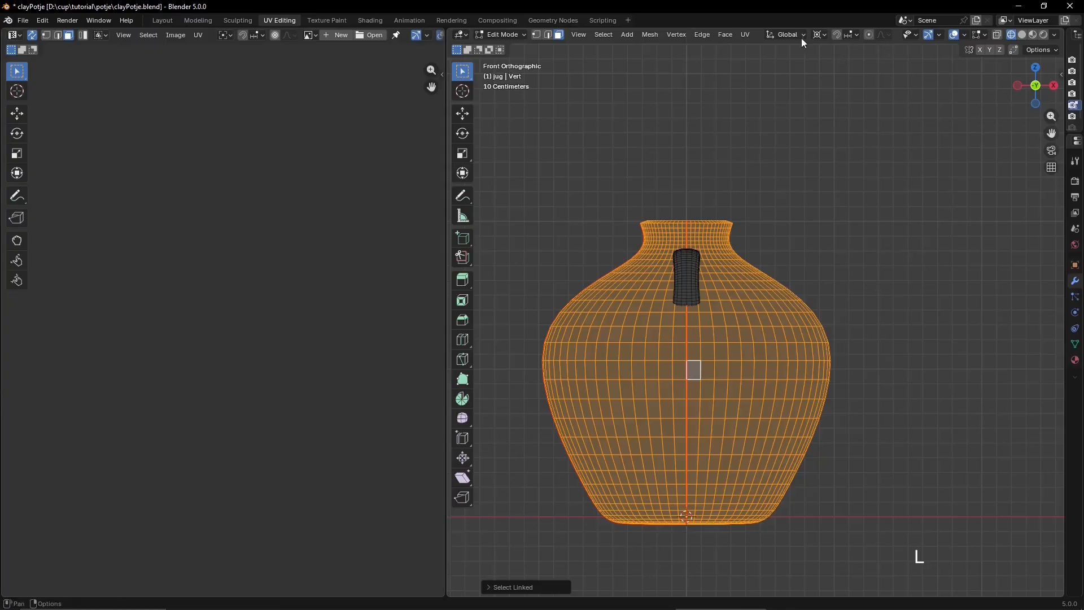
click(747, 34)
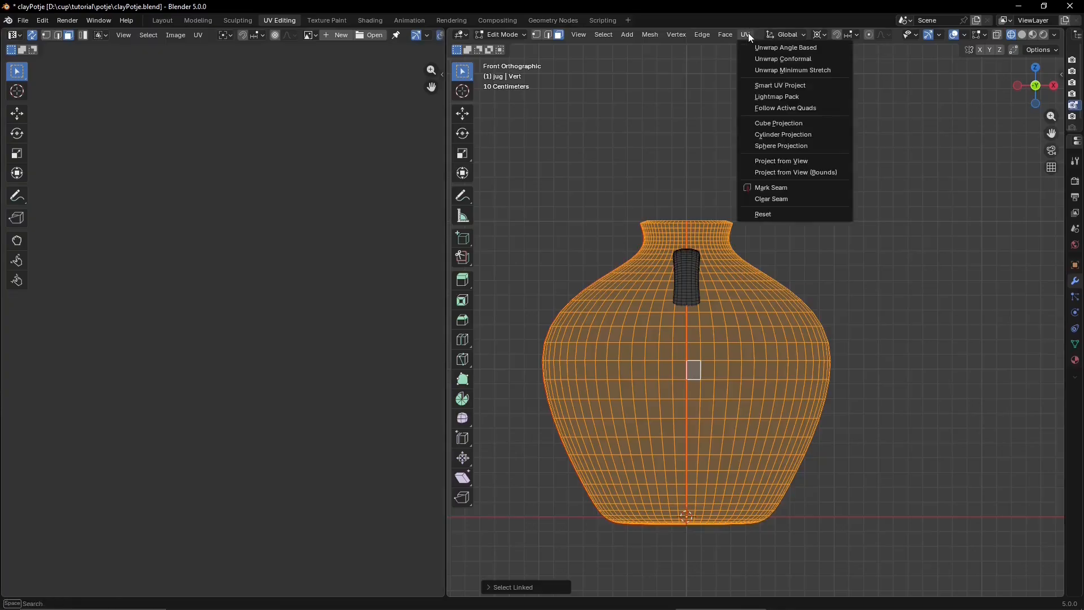
click(775, 133)
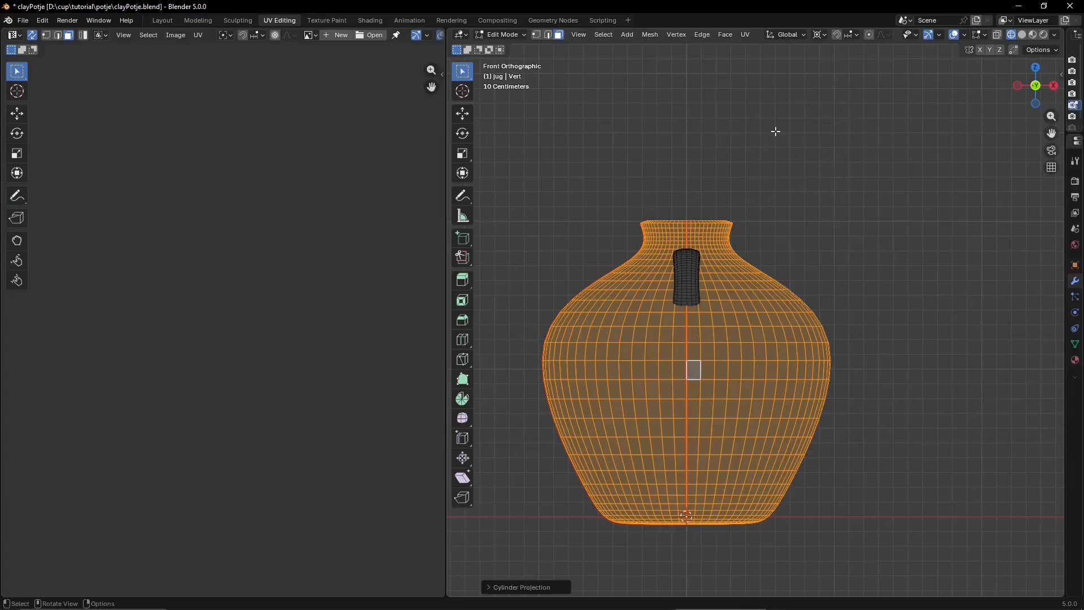
click(310, 35)
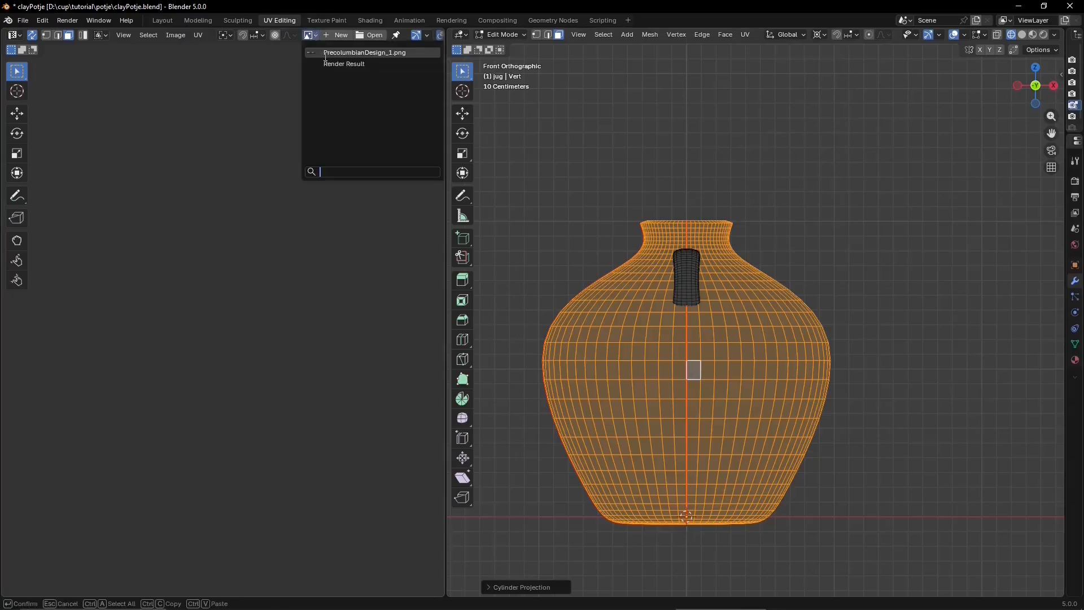
click(325, 56)
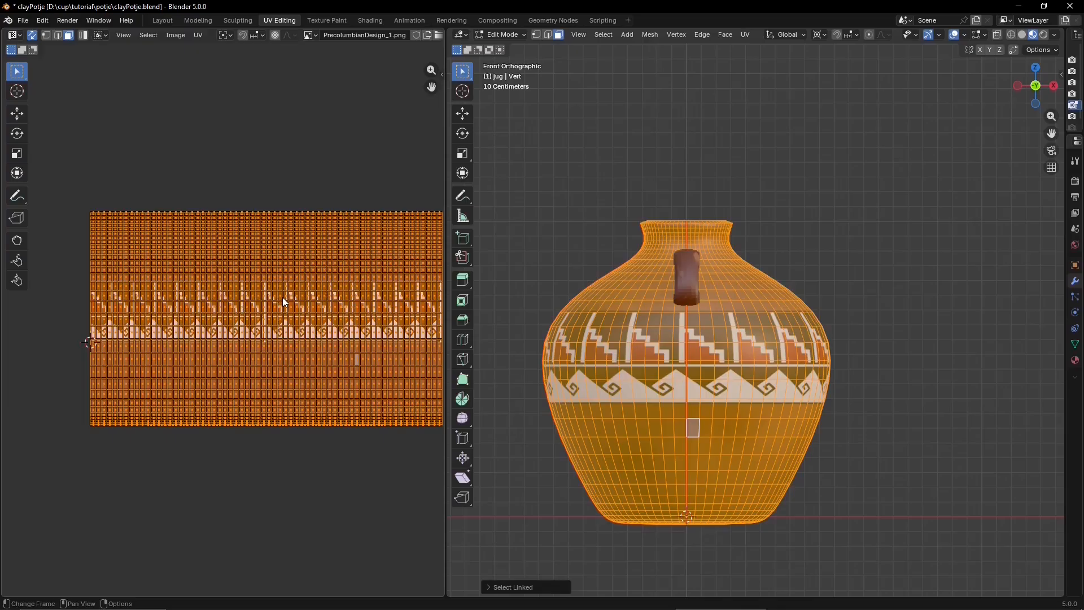
- Scale the jug's UVs to about 0.7 along Y and shift them up by about 0.15 to position the design band
key(s)
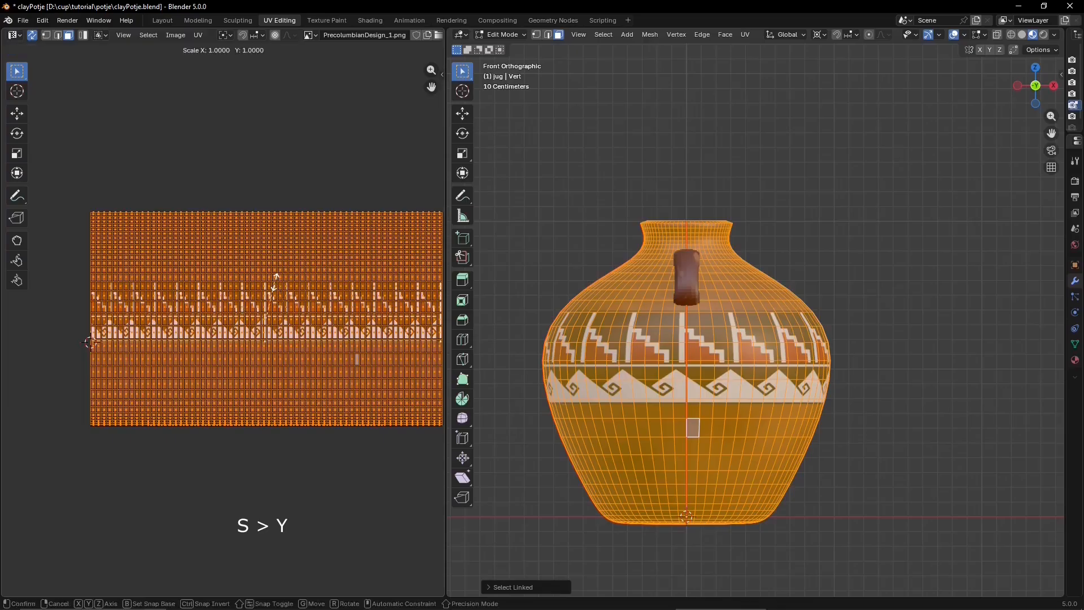
key(y)
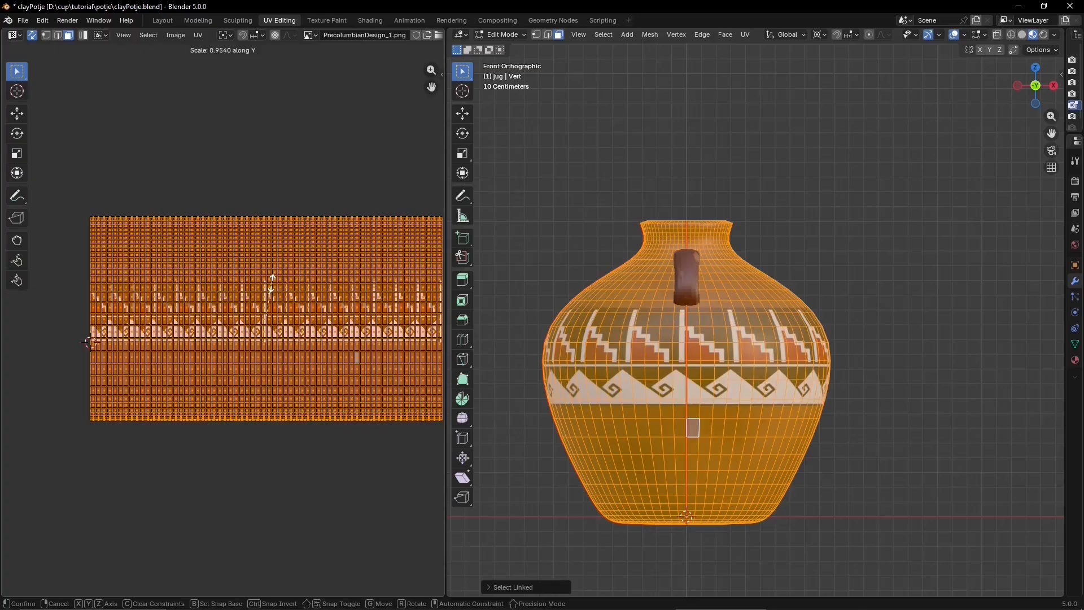
click(271, 288)
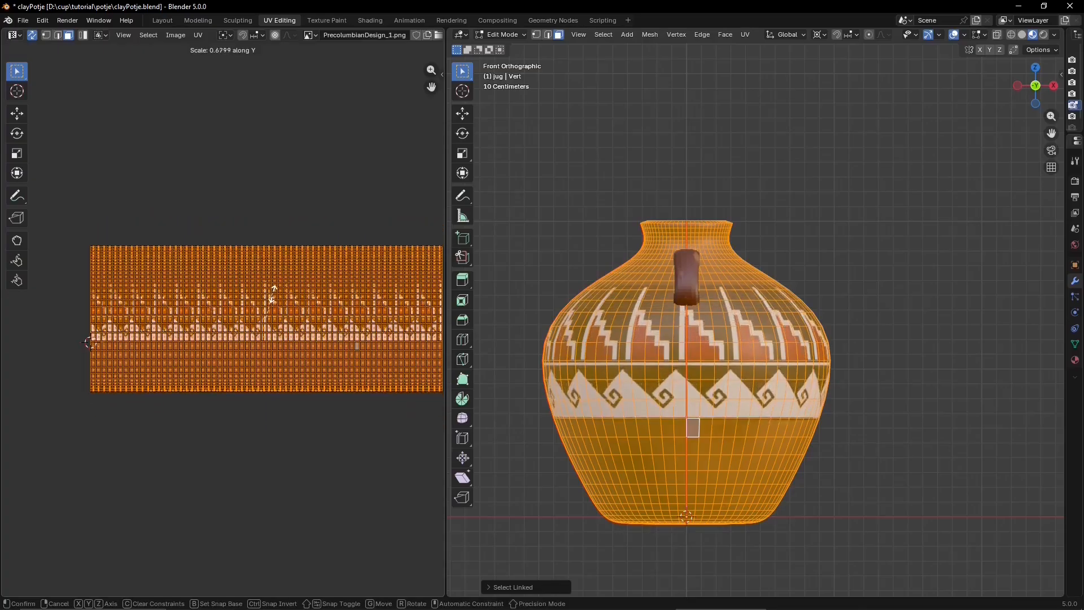
key(g)
key(y)
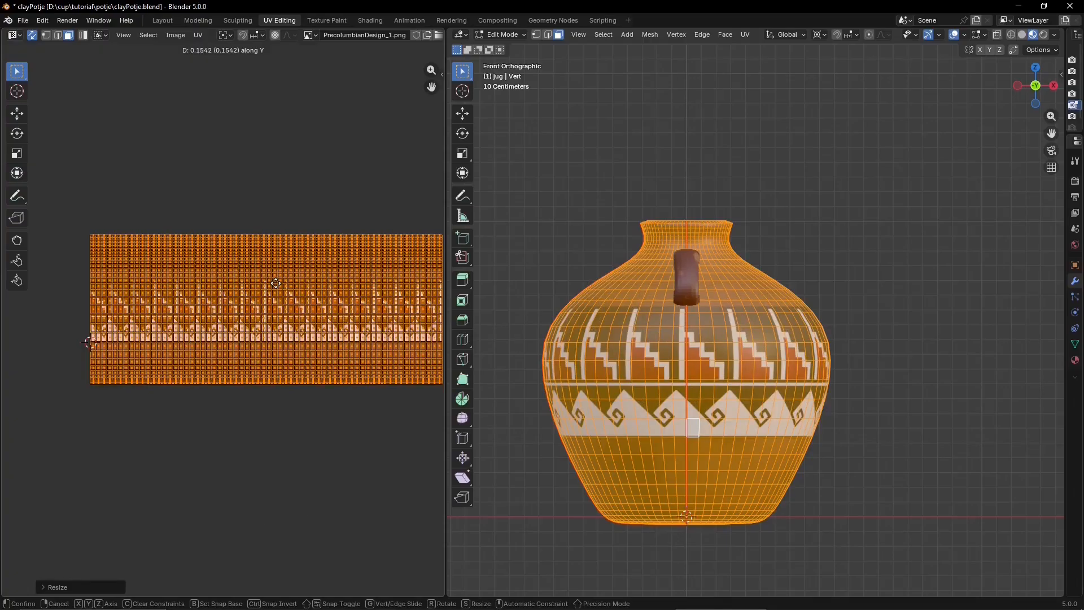
click(276, 284)
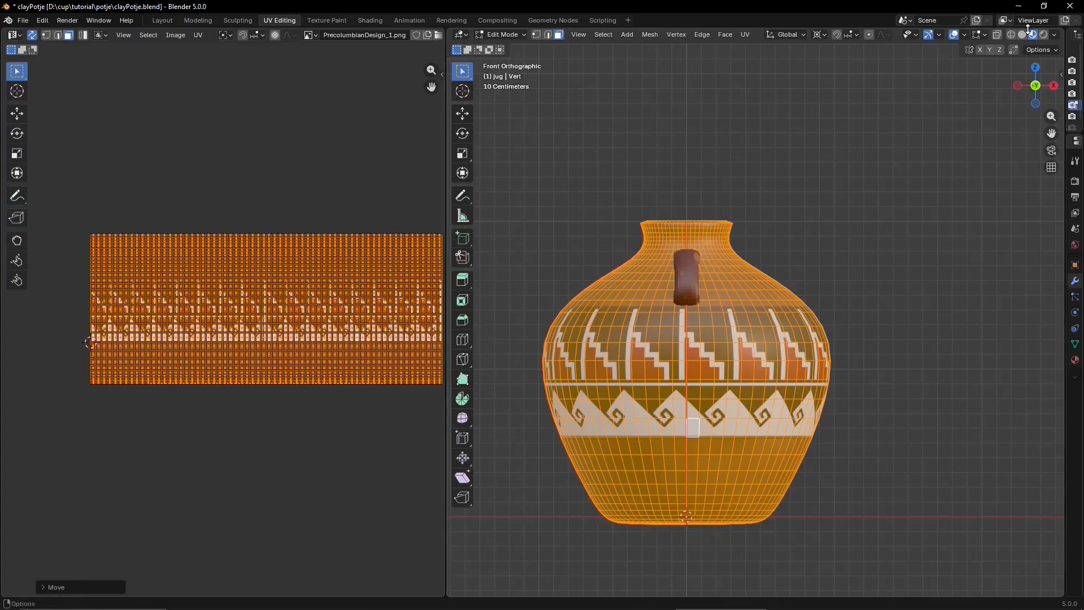
click(821, 136)
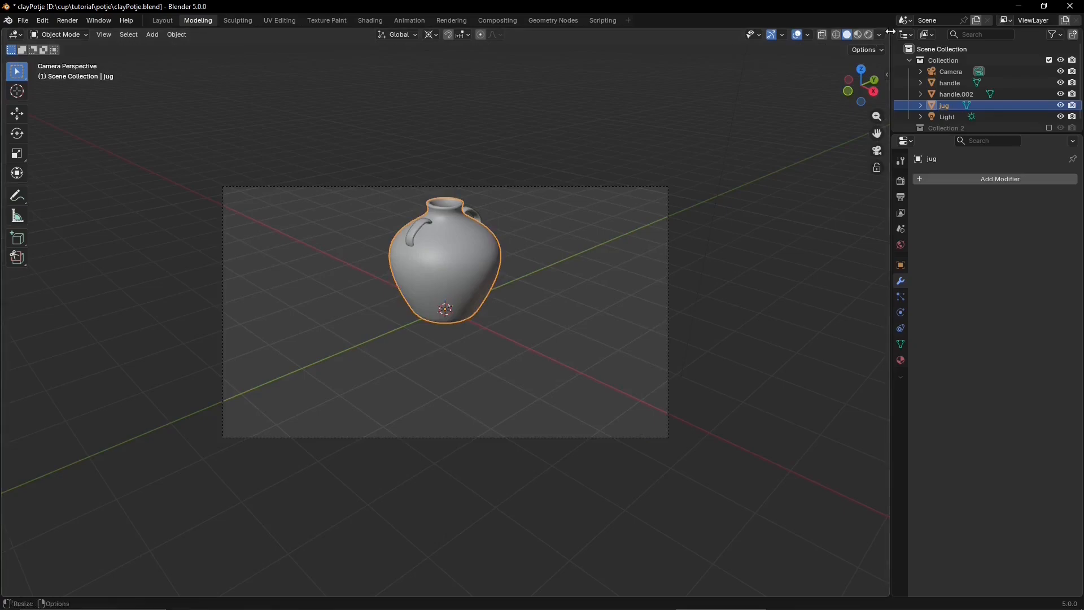
- Split the Modeling workspace's viewport to show a right orthographic view beside the camera view, and enlarge the outliner
drag(889, 34, 665, 35)
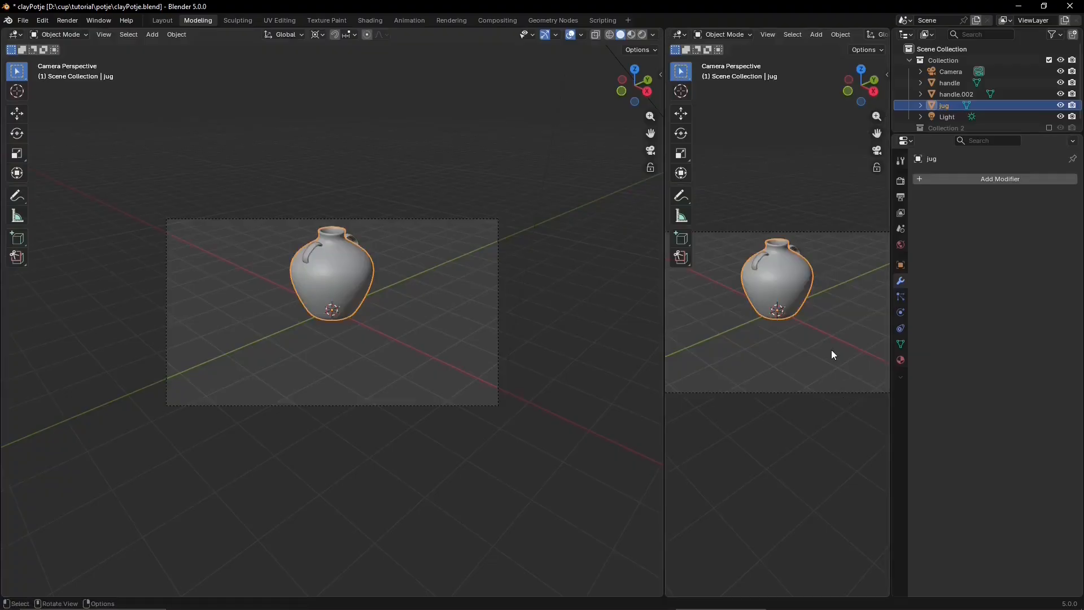
click(874, 91)
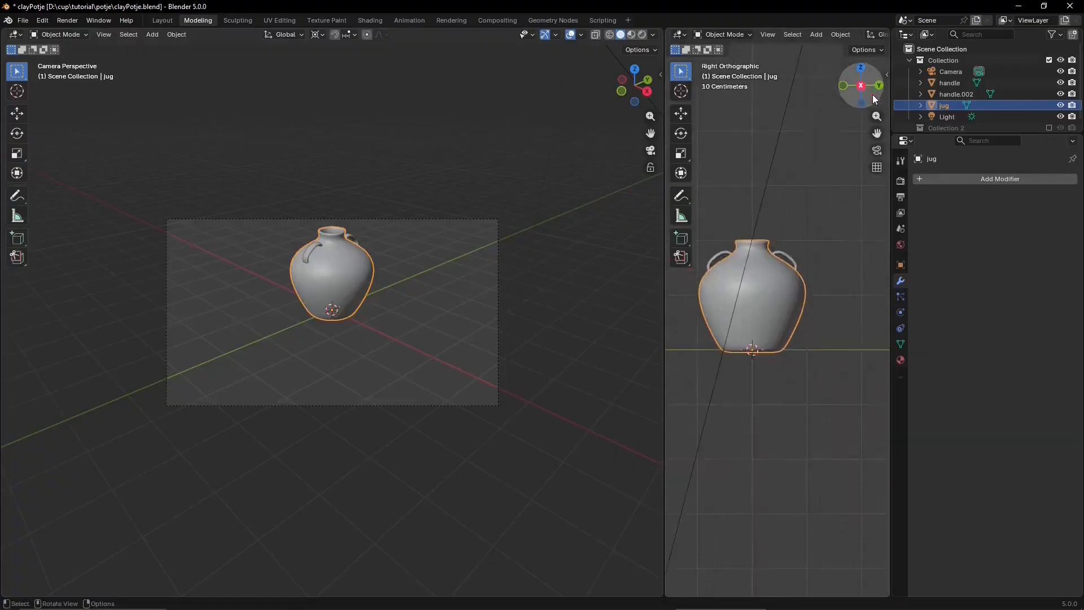
drag(992, 135, 992, 232)
- Set the transform pivot point to Individual Origins and raise the camera slightly along Z to frame the jug
click(931, 69)
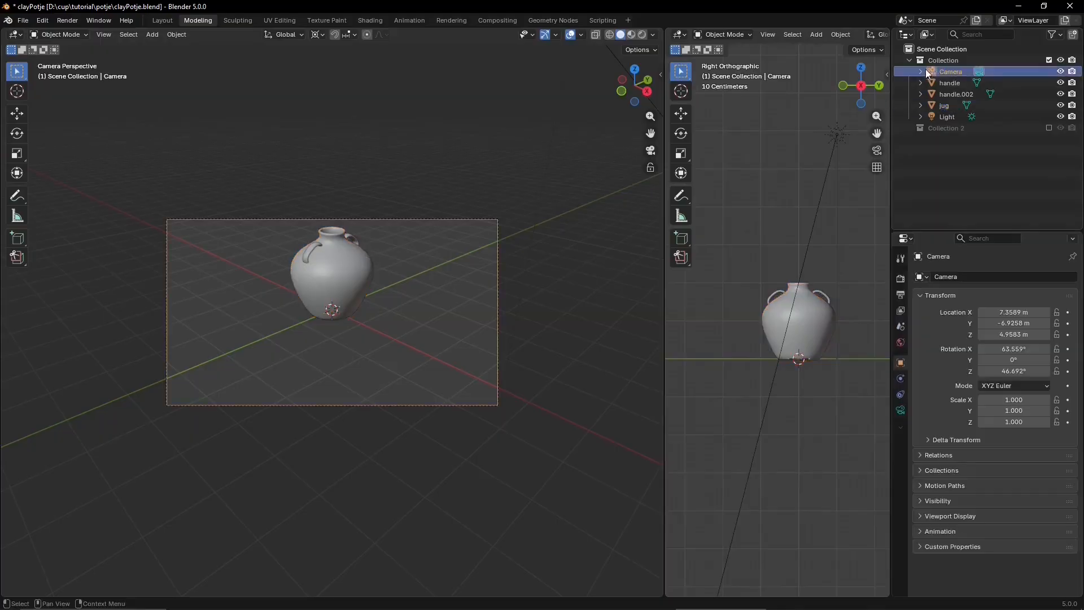
click(921, 72)
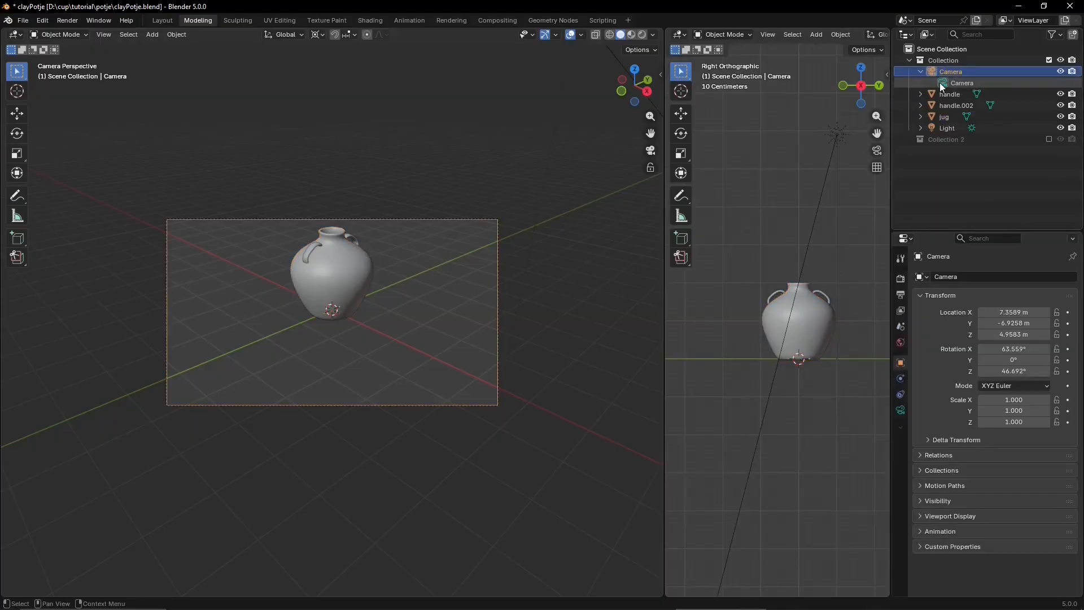
click(547, 35)
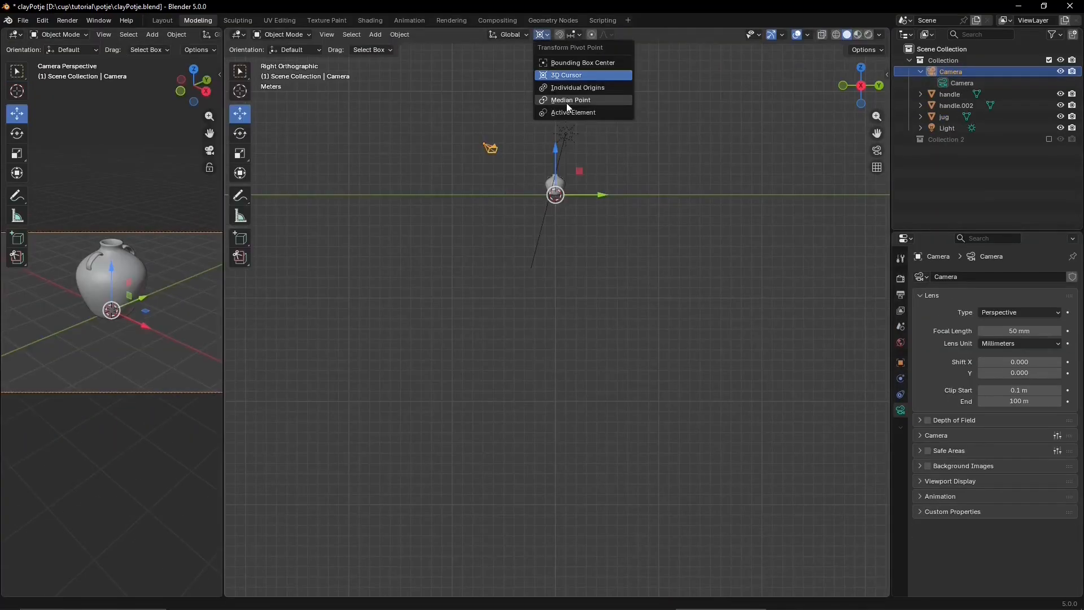
click(568, 88)
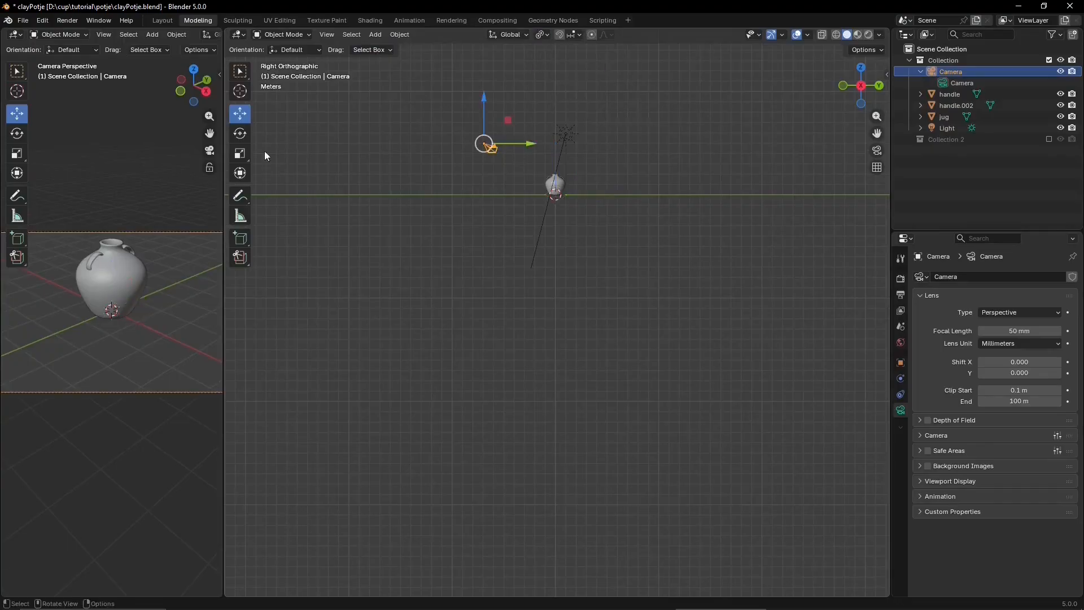
drag(224, 128, 636, 217)
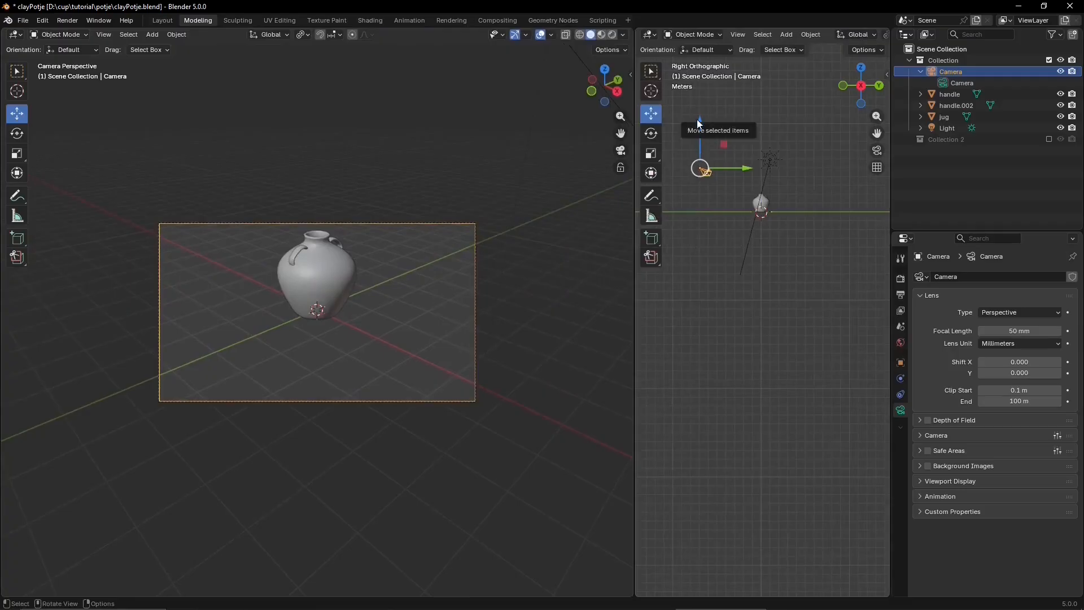
drag(700, 119, 700, 110)
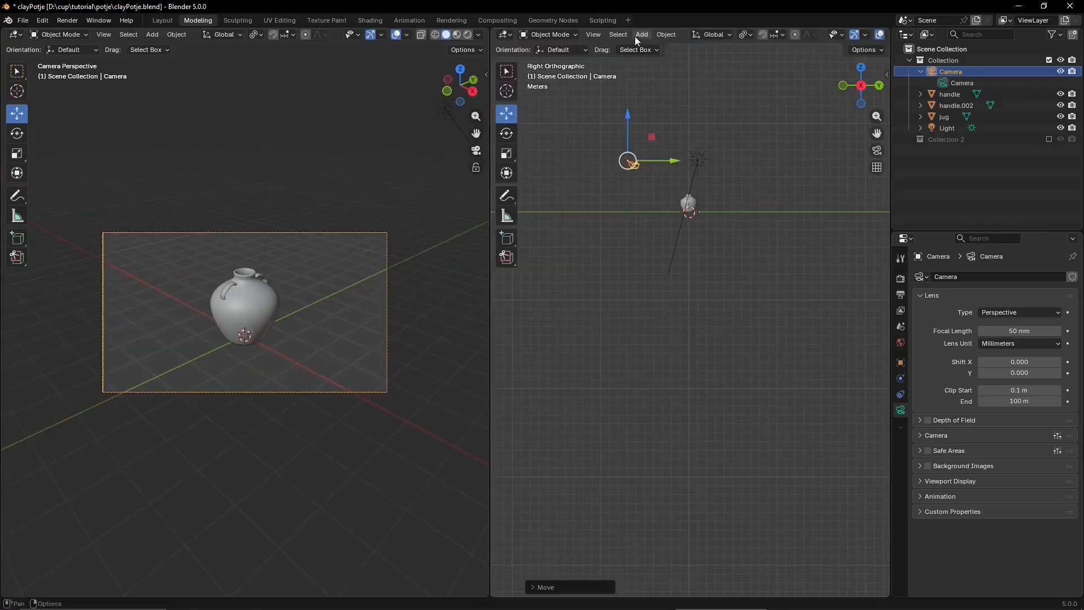
- Add a 2 m cube mesh at the world origin
scroll(634, 209, up, 4)
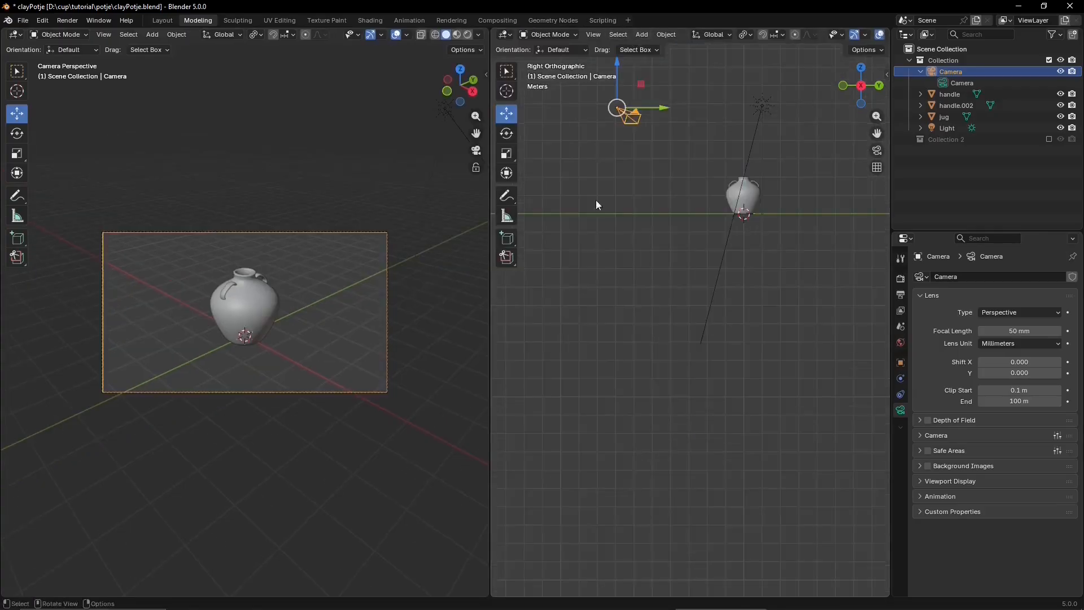
click(642, 35)
mouse_move(657, 48)
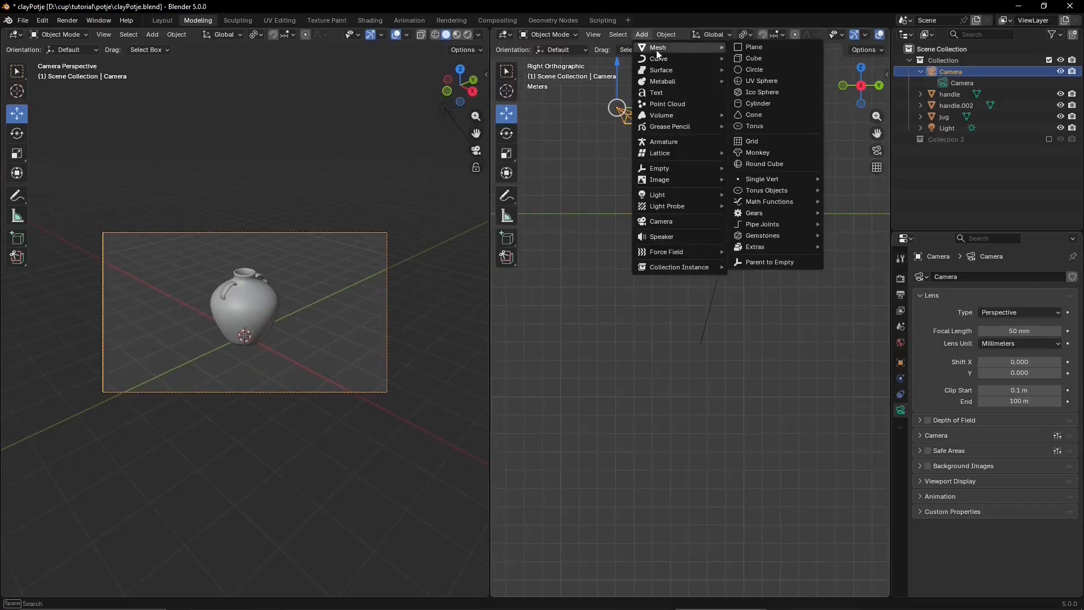
click(746, 59)
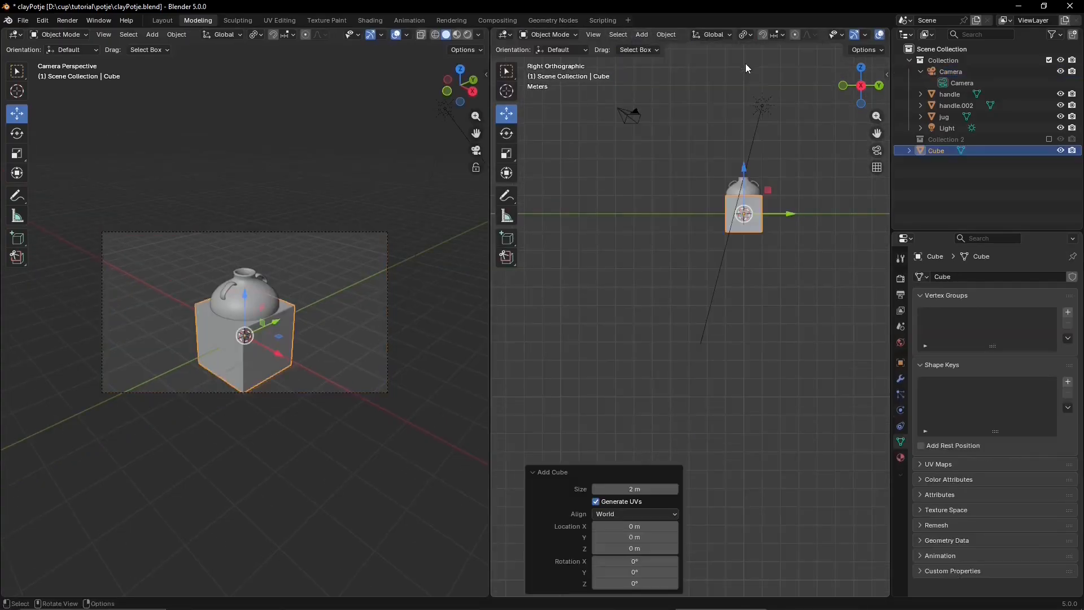
- Set the new cube's Z location to 1 m so it sits on the ground plane
click(641, 548)
text(1)
key(Return)
- Delete the cube's top face and three side faces in Edit Mode, keeping only the floor and one back wall
click(59, 35)
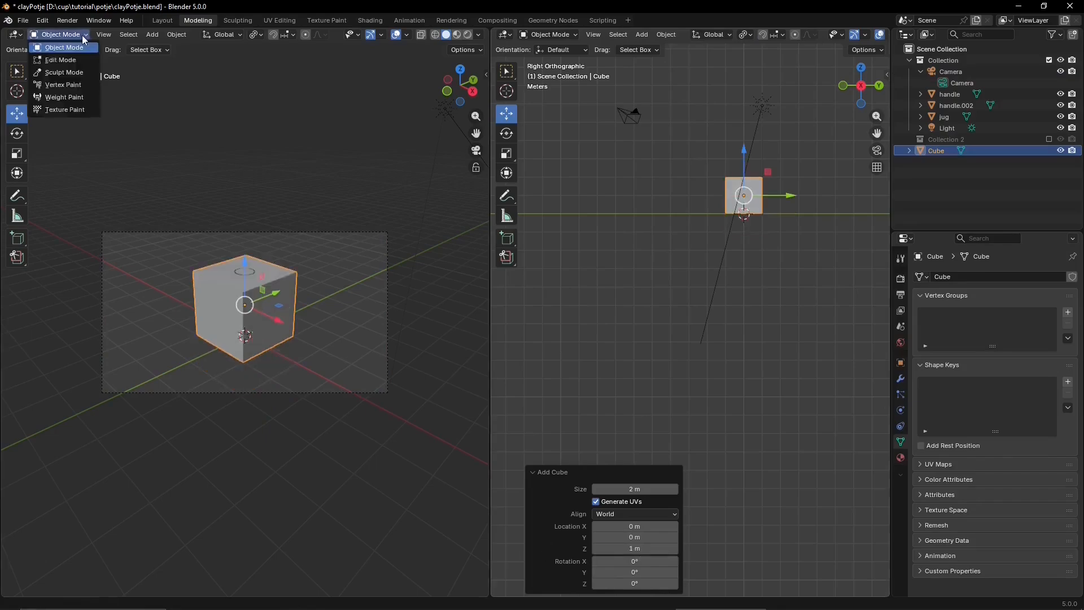
click(57, 60)
click(266, 313)
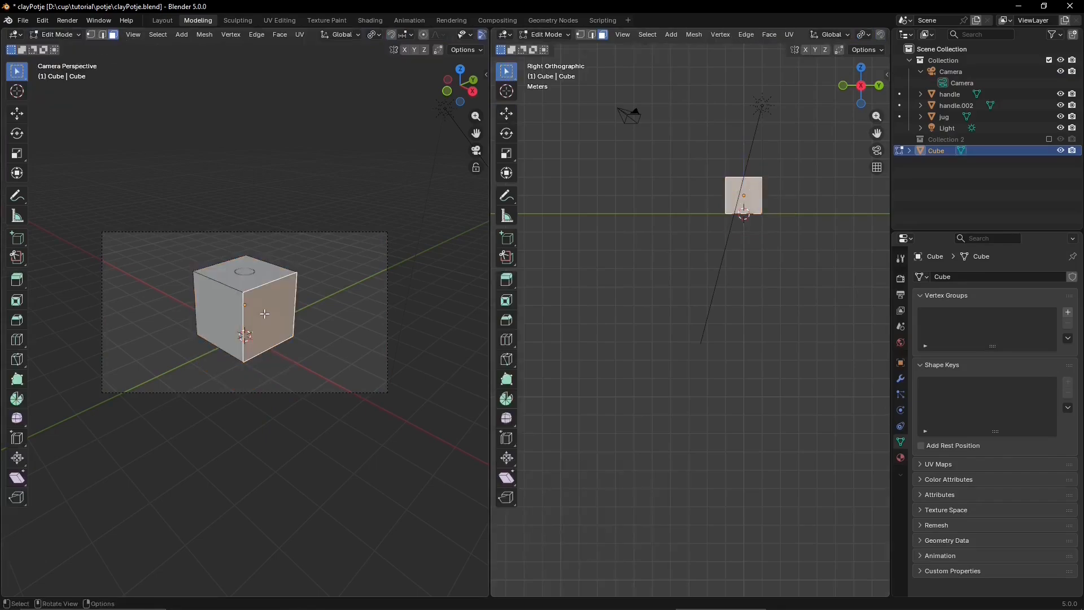
shift+click(226, 312)
shift+click(238, 278)
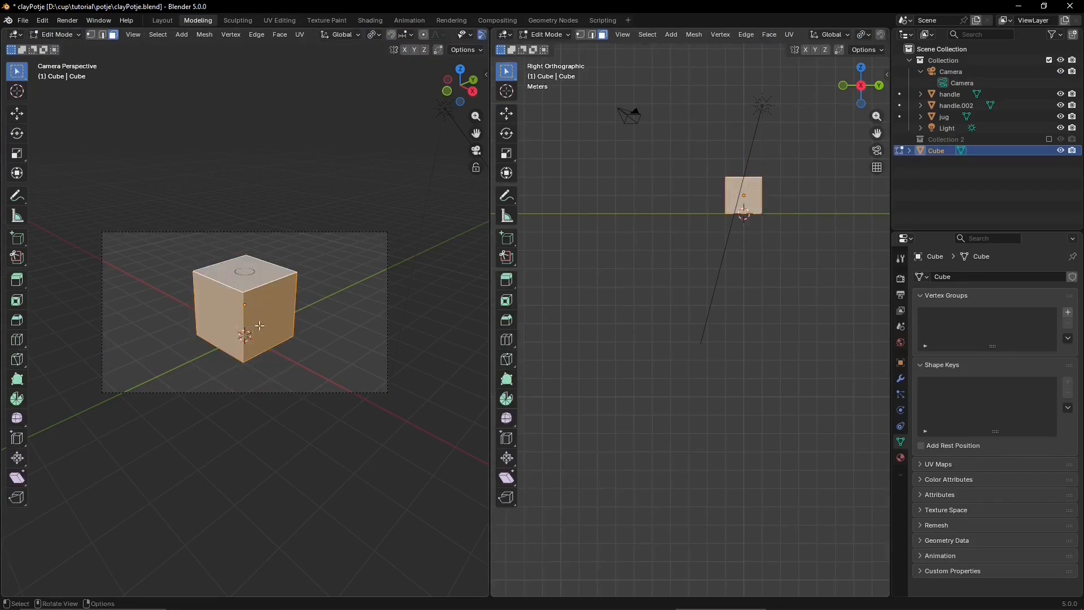
key(x)
click(262, 352)
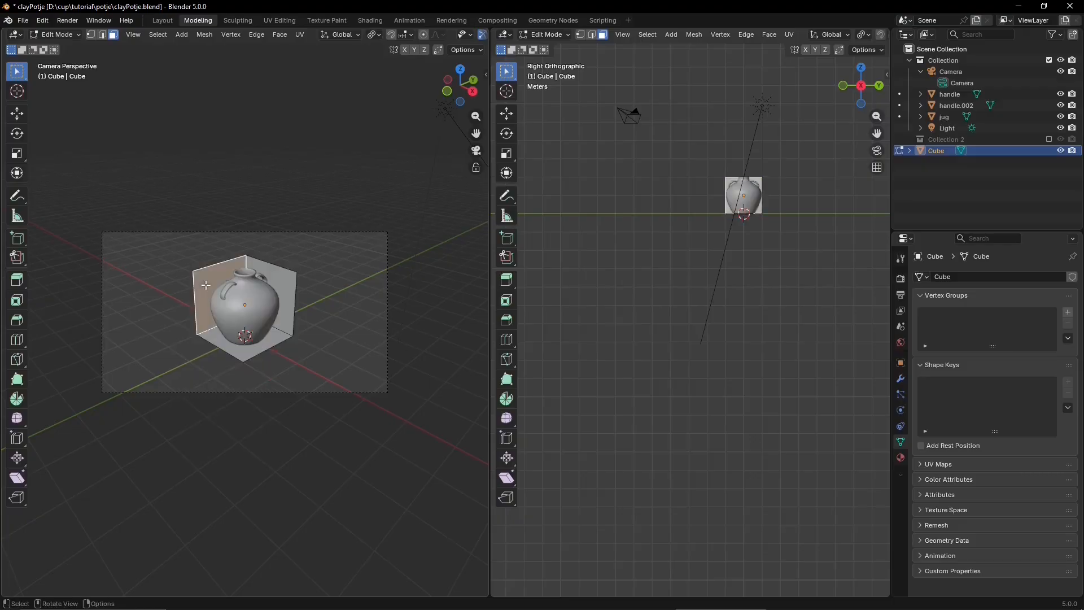
key(x)
click(205, 285)
key(Tab)
- Scale the floor-and-wall backdrop by about 5.2 along the X axis
key(ctrl+KP_7)
key(s)
key(x)
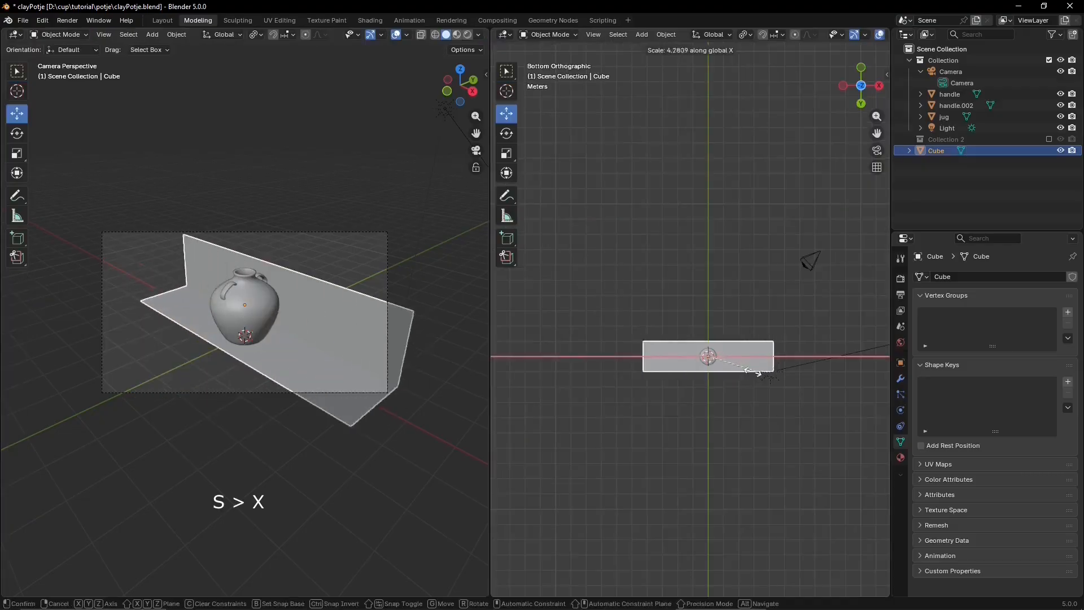
click(766, 380)
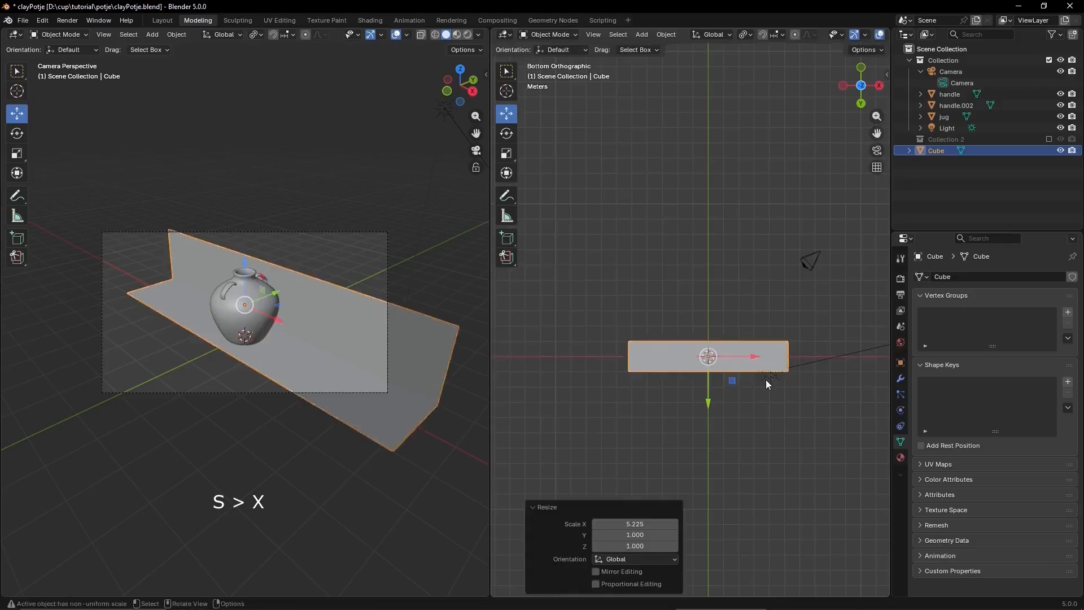
- Select the top edge of the backdrop's wall in Edit Mode and raise it along Z to make the wall taller
click(85, 36)
click(61, 60)
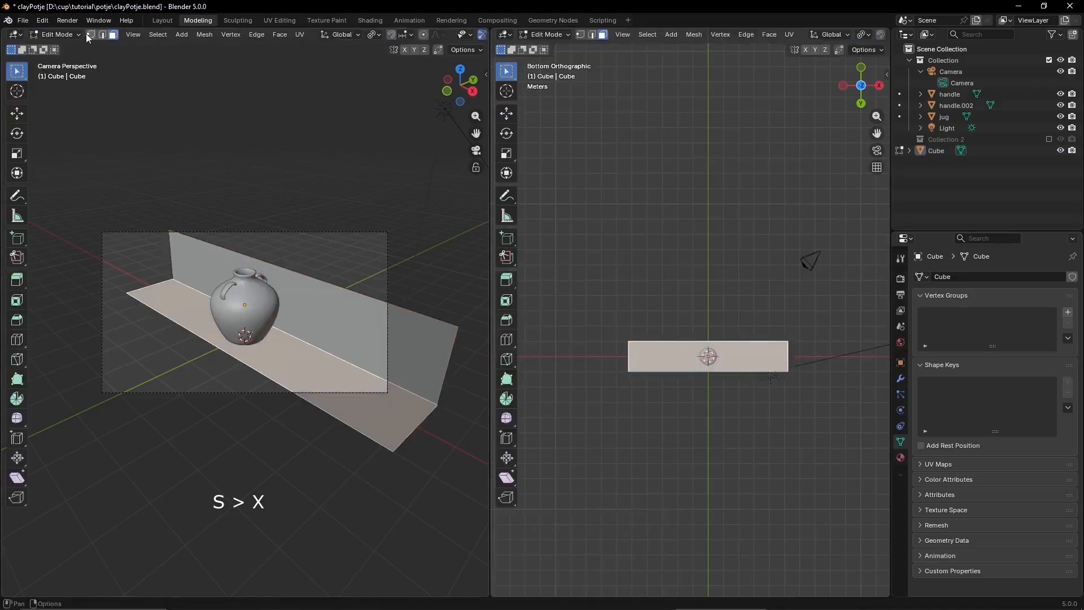
key(alt+a)
shift+click(456, 322)
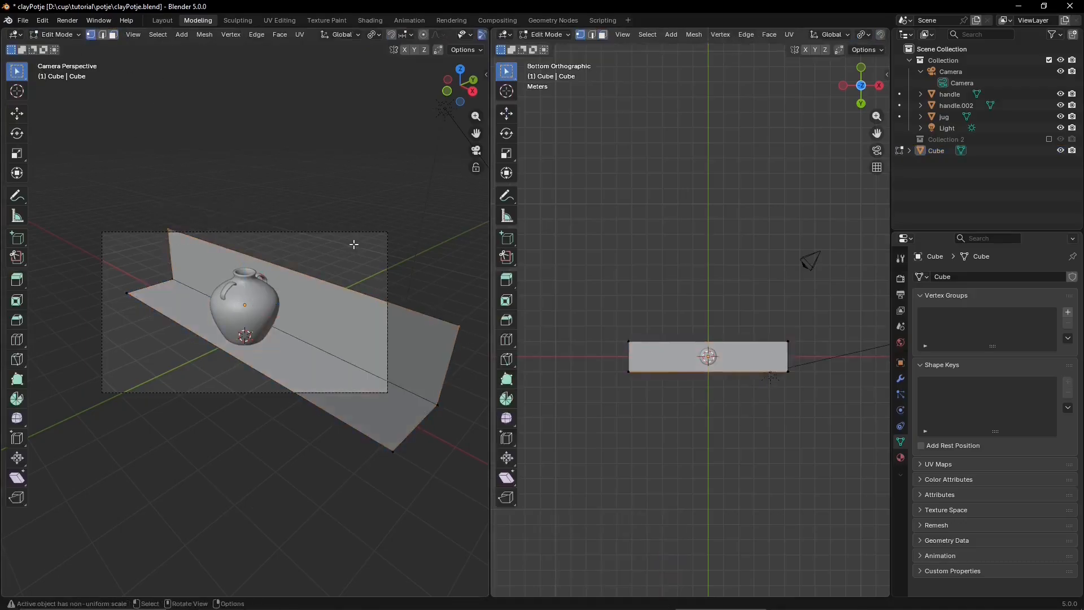
key(g)
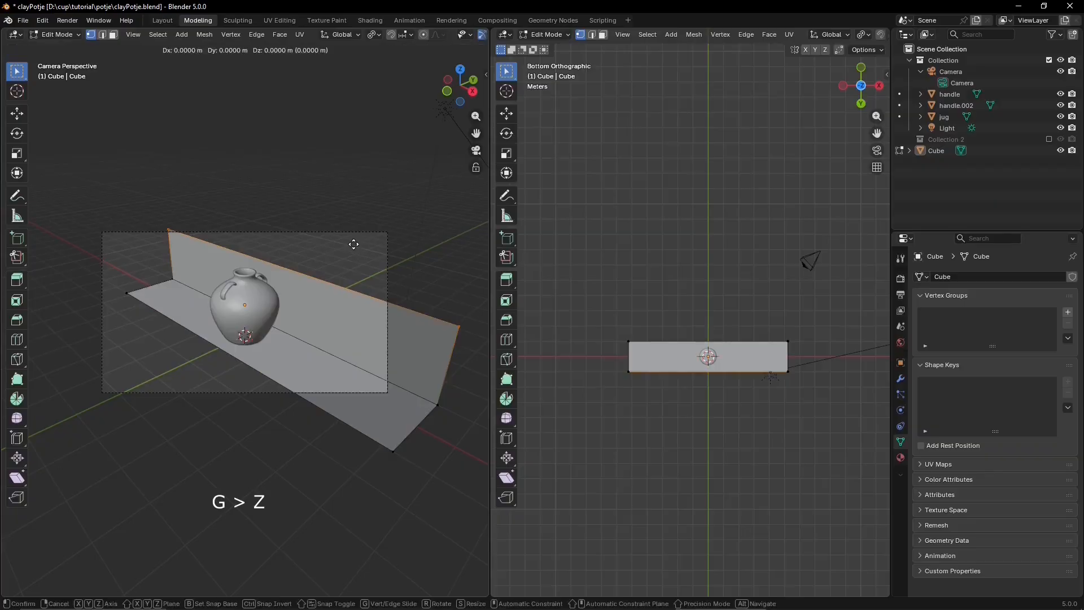
key(z)
click(356, 188)
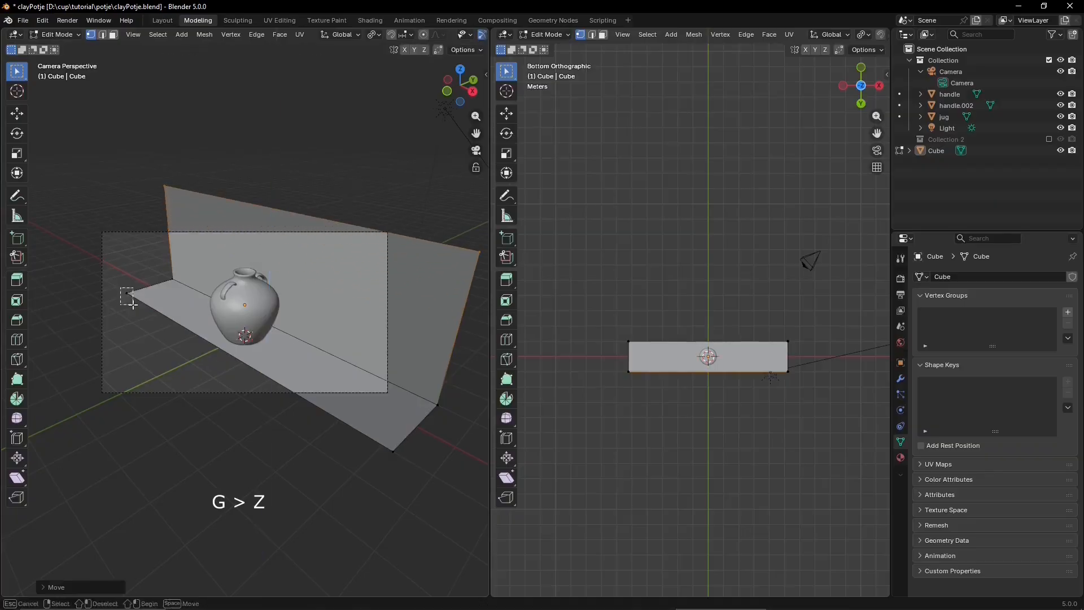
- Move the backdrop floor's front edge about 3 m along negative Y to extend the floor, and return to Object Mode
shift+click(399, 466)
key(g)
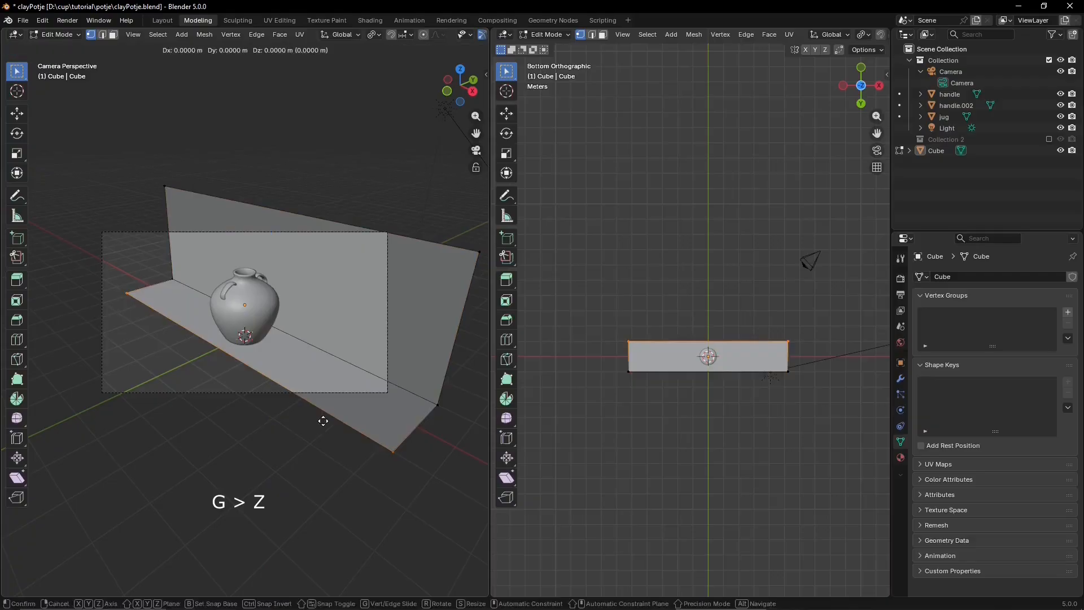
key(y)
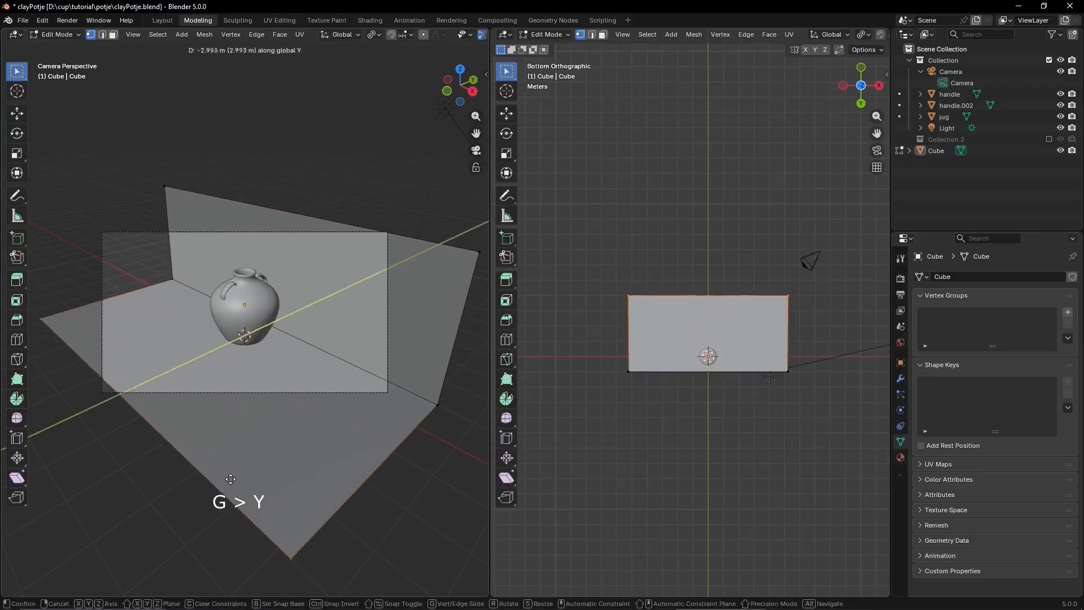
click(229, 457)
click(57, 35)
click(57, 46)
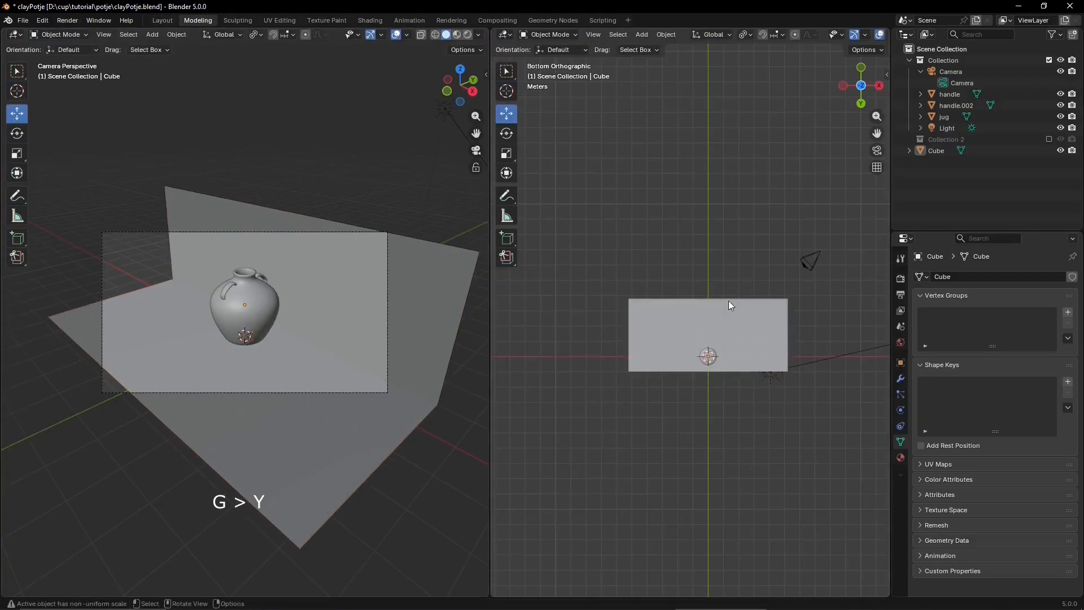
- Rotate the backdrop by -45° in the bottom view so its wall stands behind the jug
key(a)
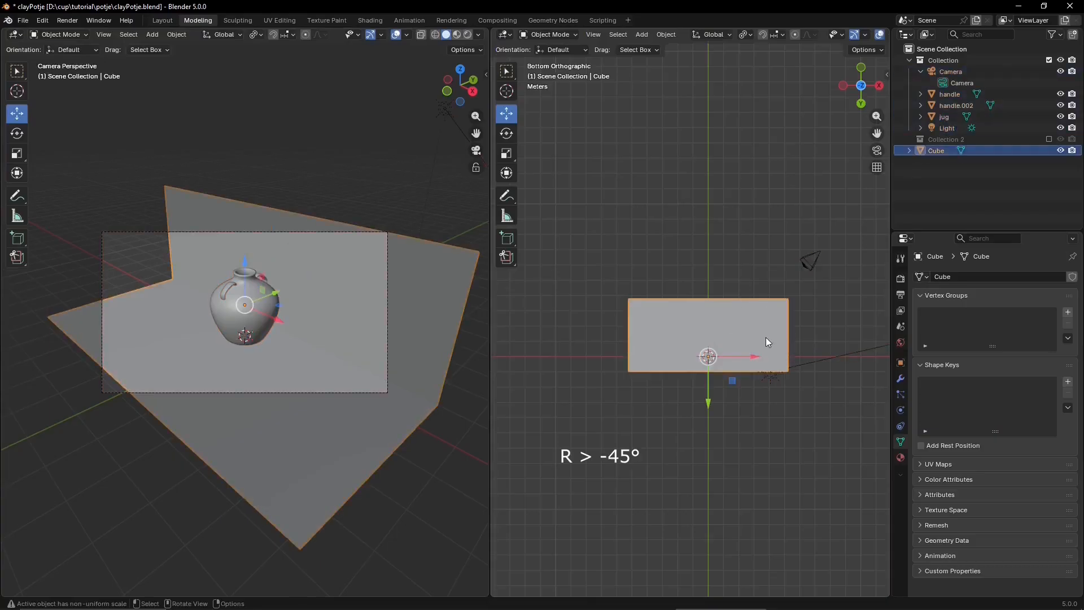
click(765, 337)
key(r)
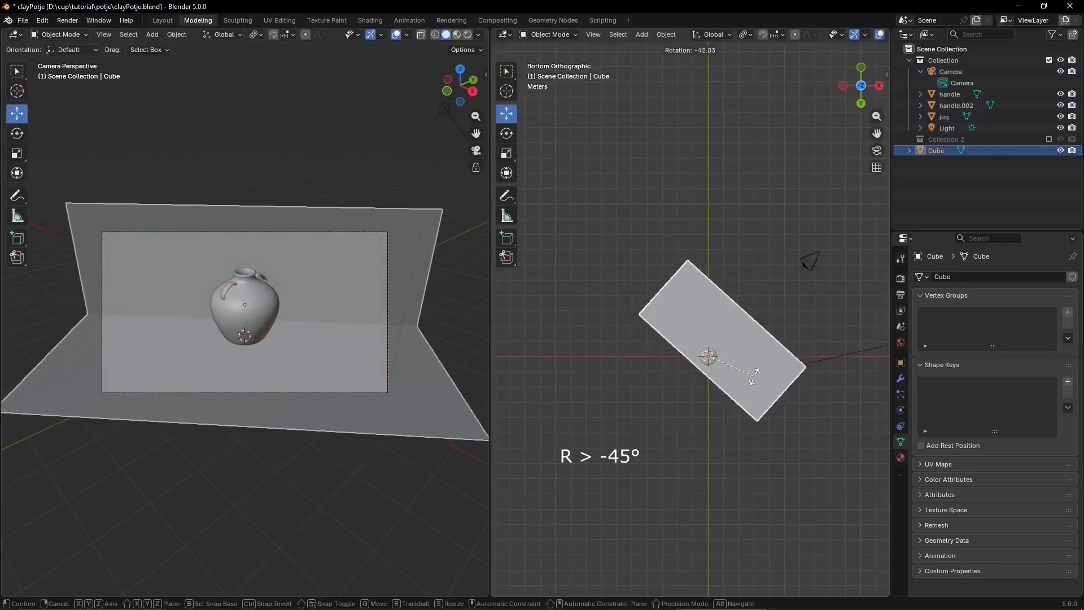
click(754, 377)
click(641, 535)
text(-45)
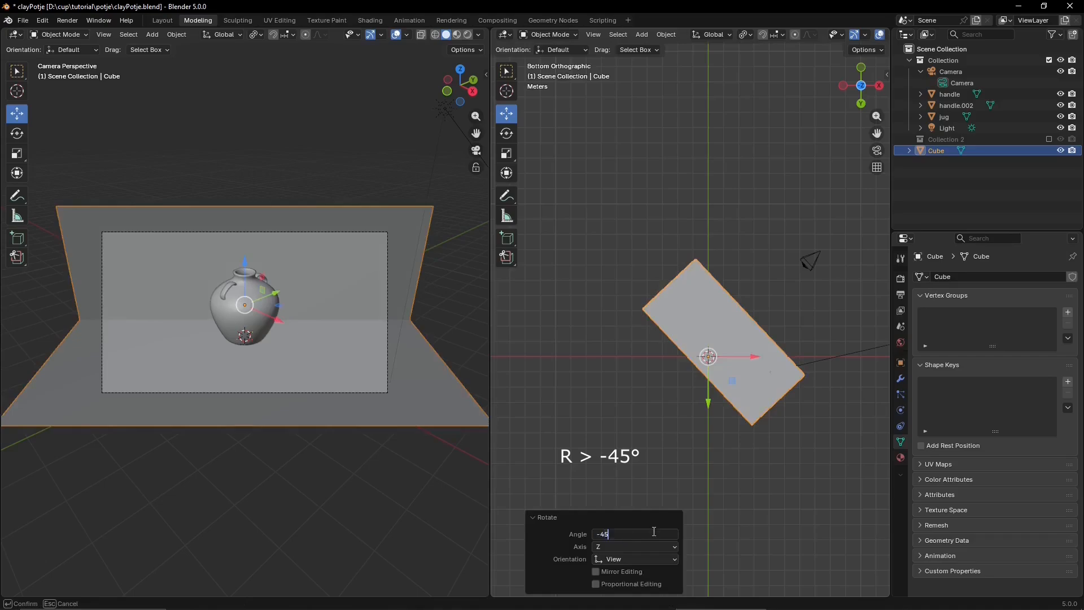
key(Return)
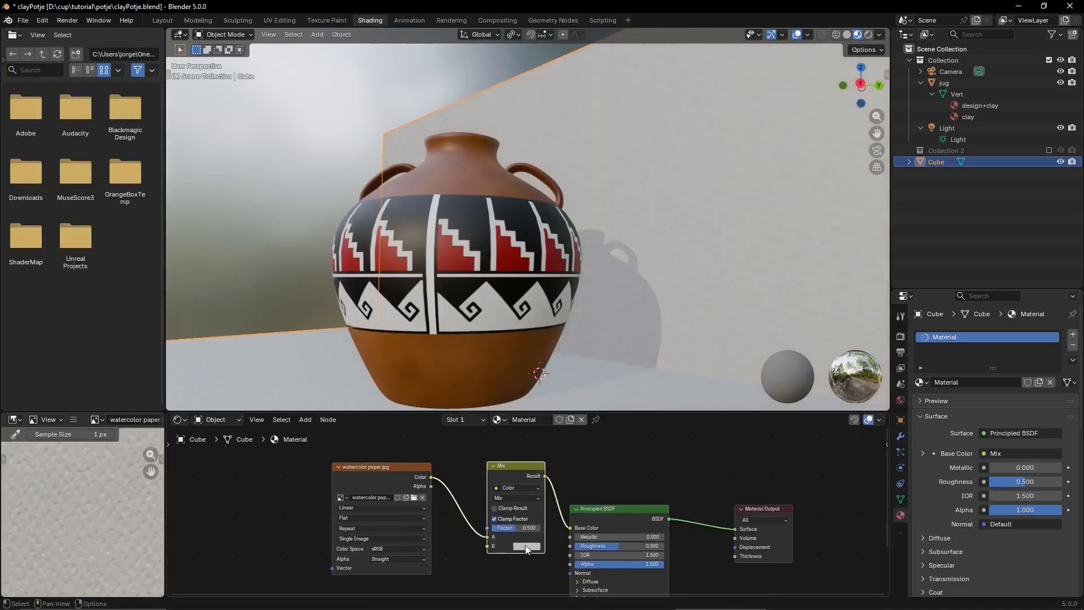
- Set the backdrop material's Mix node to Darken with a dark green B colour, and raise its factor to tint the paper texture
click(526, 546)
click(525, 422)
drag(588, 421, 589, 442)
click(522, 421)
drag(518, 528, 539, 528)
click(516, 498)
click(504, 421)
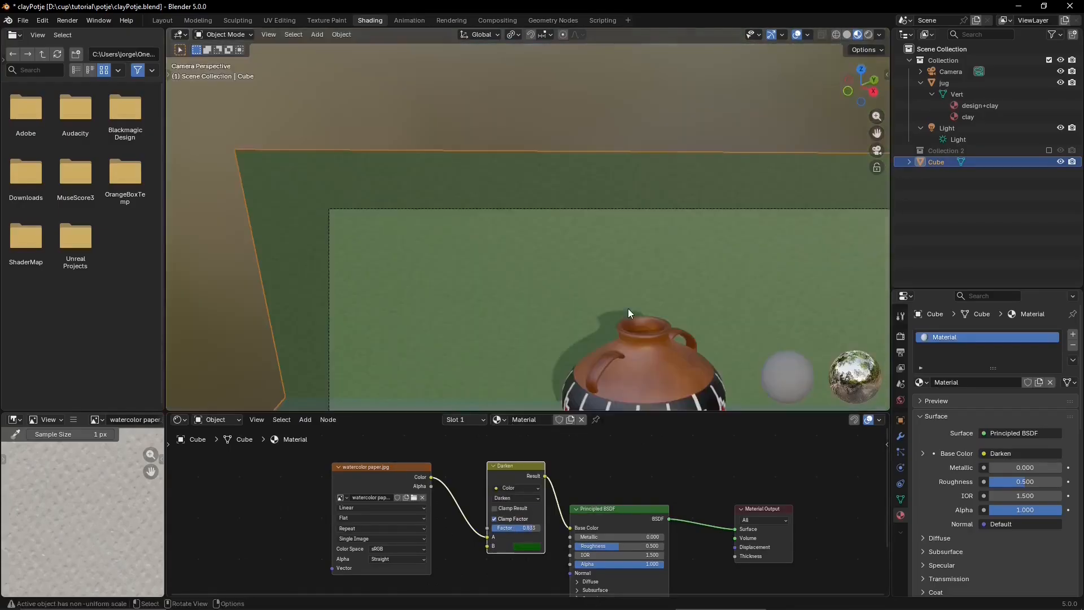
key(KP_0)
drag(534, 528, 527, 528)
- Display the scene with rendered shading and change the light's type from Sun to Point
click(869, 34)
click(944, 137)
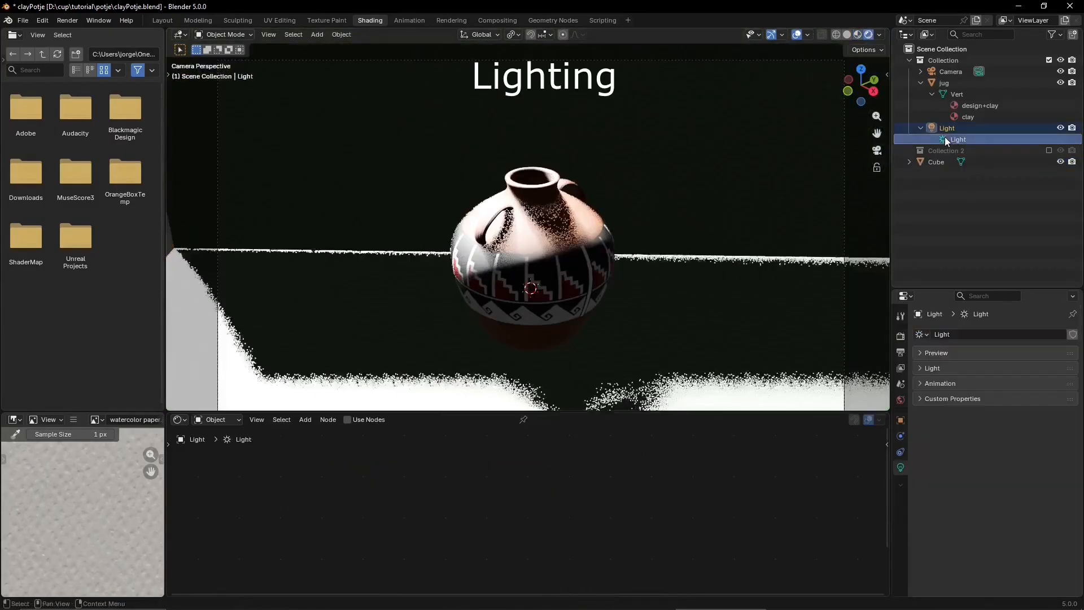
click(919, 353)
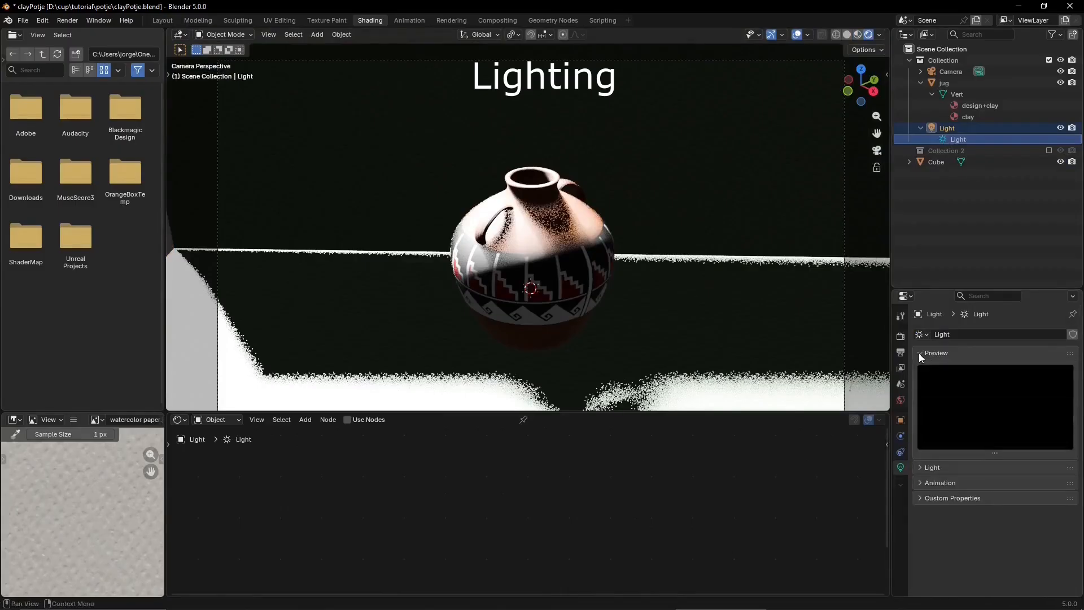
click(923, 466)
click(926, 353)
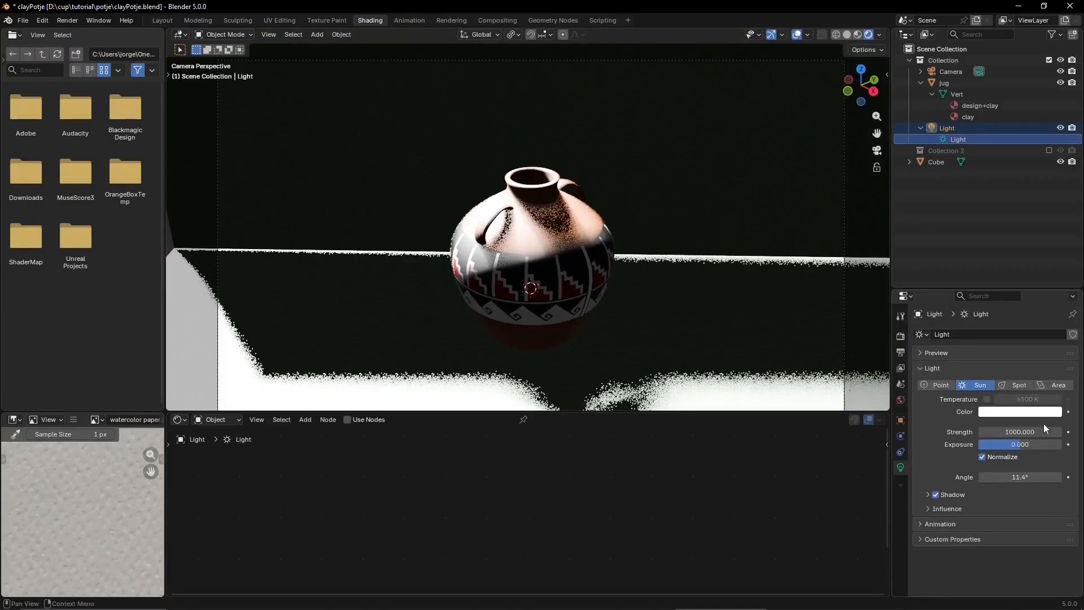
click(941, 386)
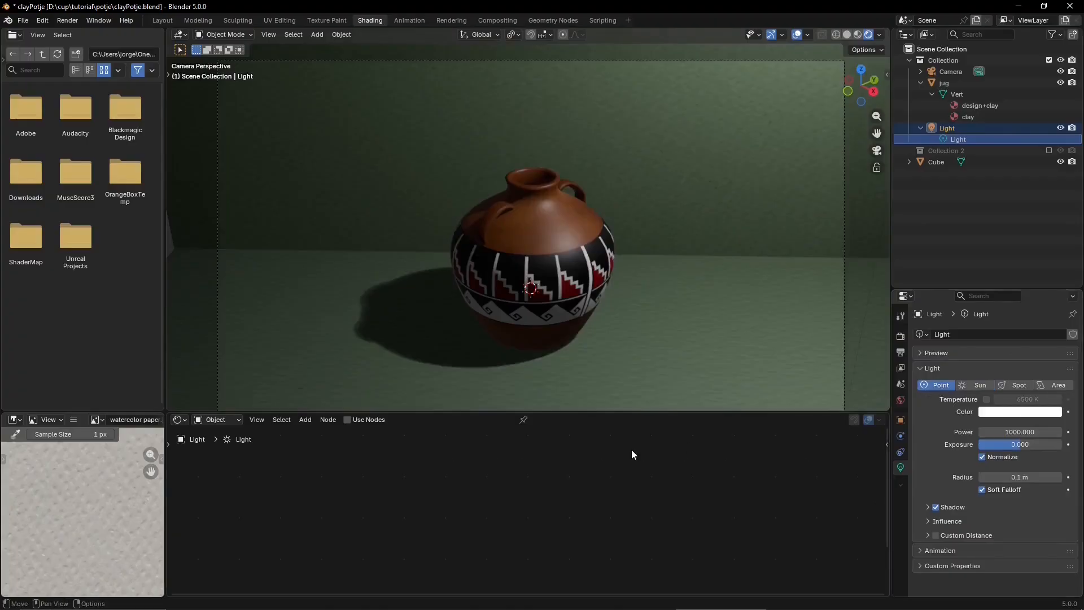
- Lower the point light about 3.3 m along Z with the Move tool
scroll(677, 350, down, 4)
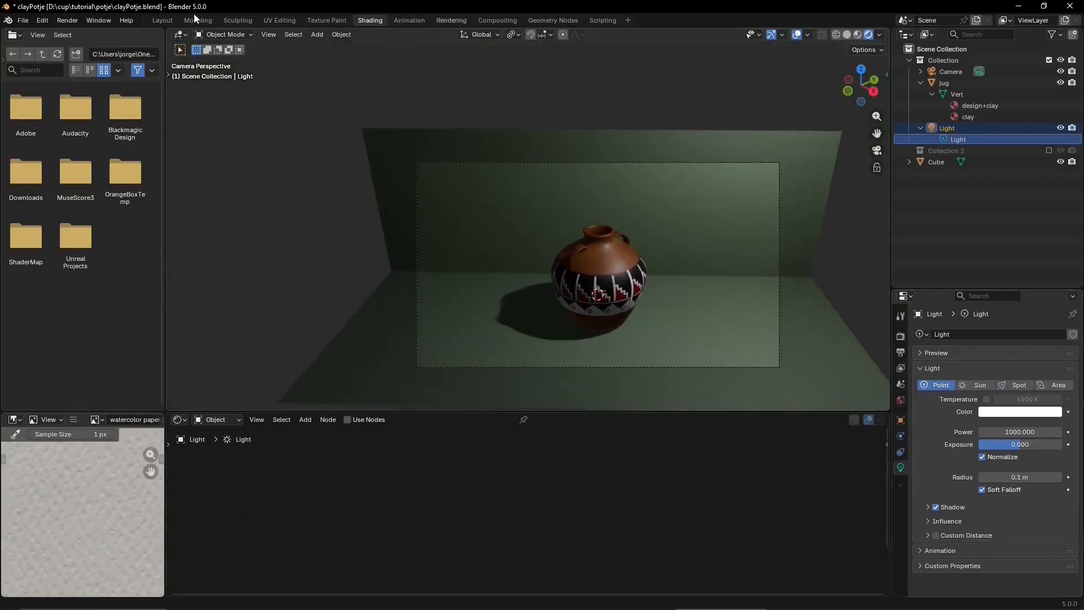
shift+middle_drag(768, 201, 655, 290)
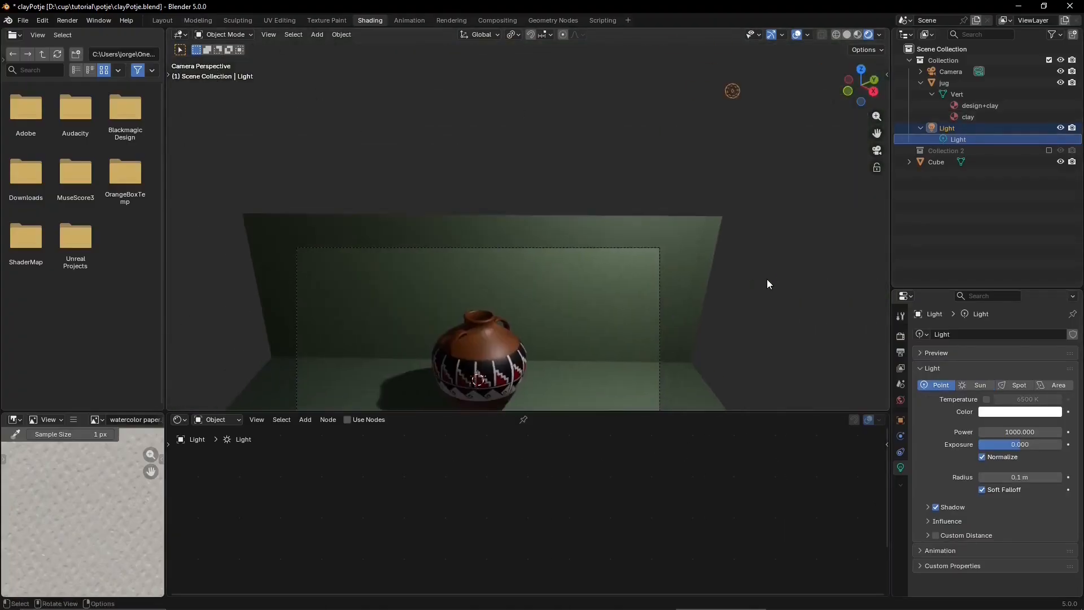
scroll(772, 275, down, 2)
shift+middle_drag(778, 277, 774, 107)
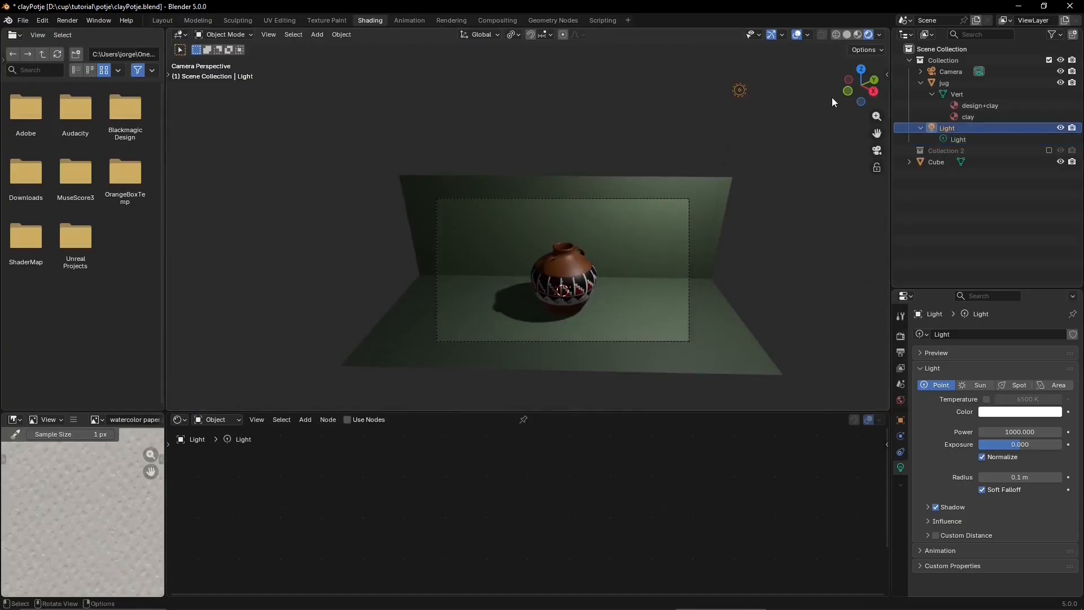
click(168, 74)
click(182, 114)
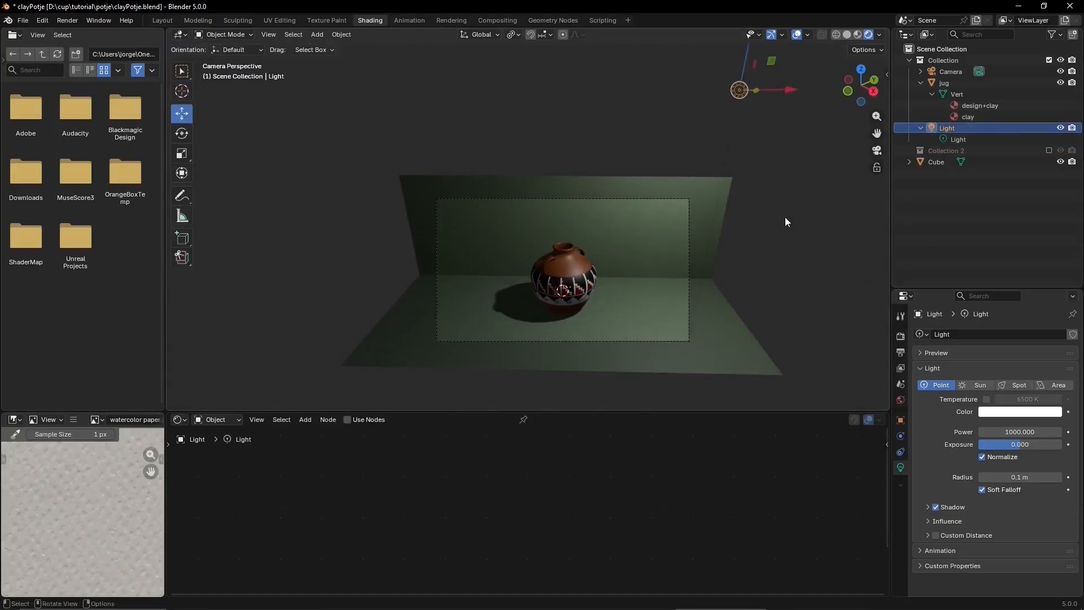
click(847, 91)
drag(805, 61, 809, 117)
click(877, 150)
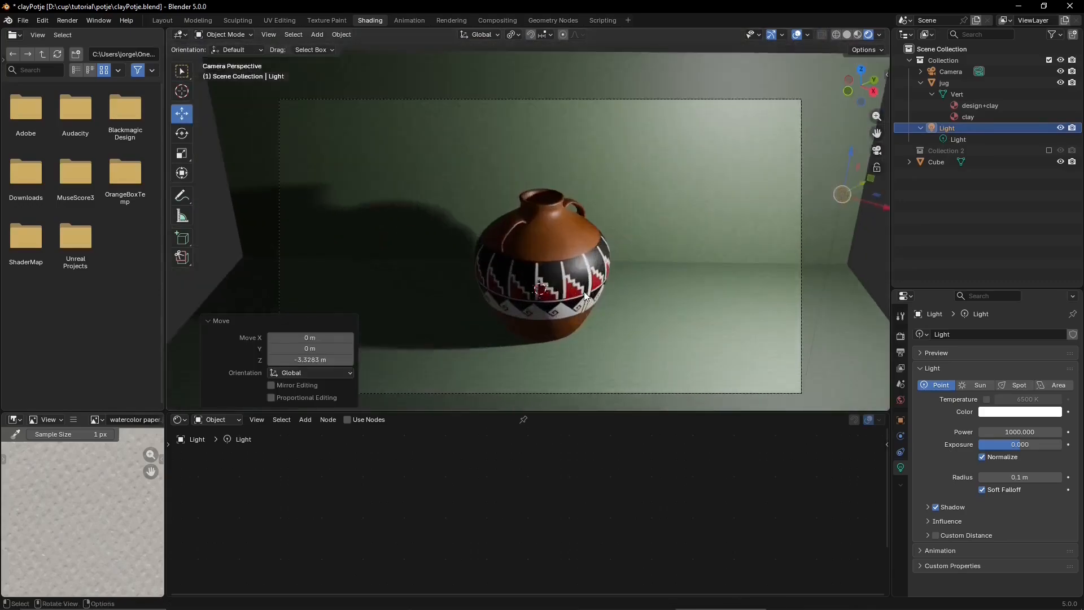
- Move the point light farther from the jug along X and raise it slightly along Z
drag(833, 211, 907, 216)
scroll(761, 192, down, 3)
drag(848, 166, 850, 144)
- Move the point light about 1.7 m along negative Y in the top view, and return to the camera view
click(861, 69)
drag(824, 191, 836, 260)
click(877, 150)
scroll(636, 256, up, 4)
click(861, 68)
click(877, 150)
- Check the jug's lighting up close in the camera view and render the final image
scroll(755, 198, up, 2)
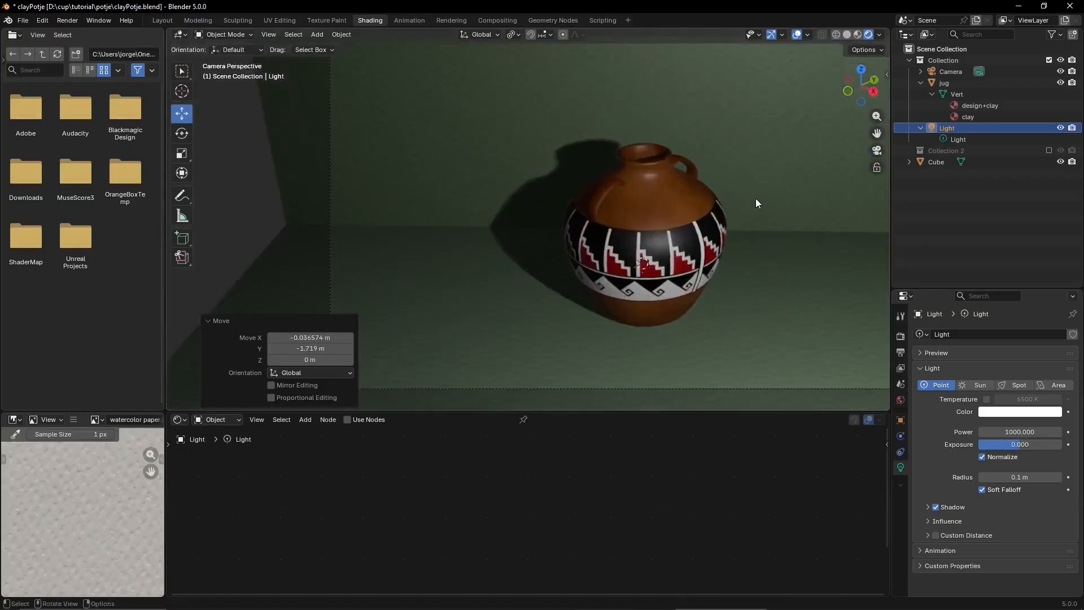
scroll(756, 199, up, 2)
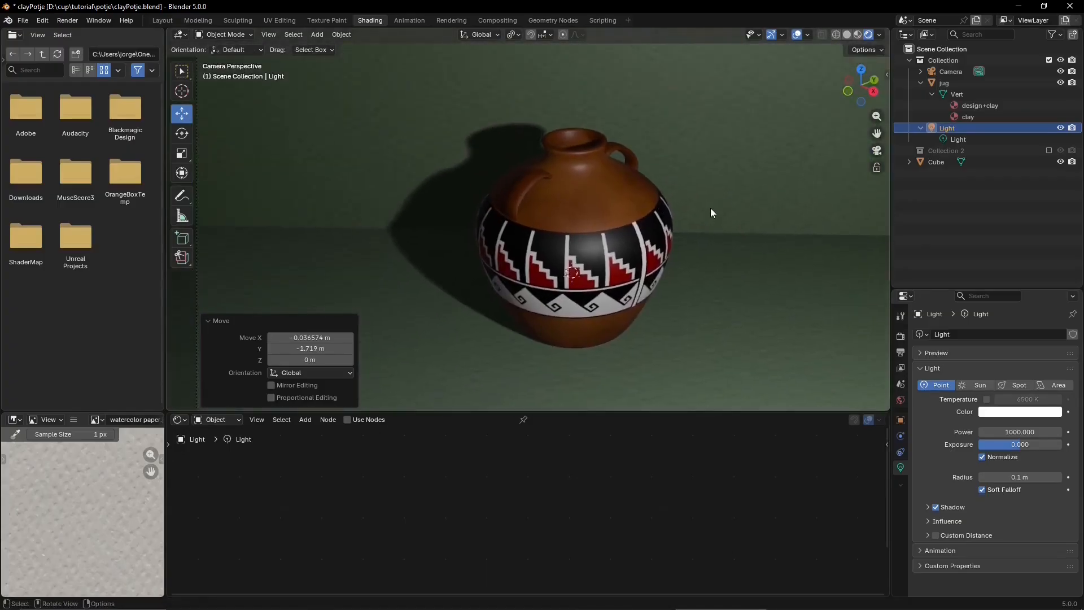
key(F12)
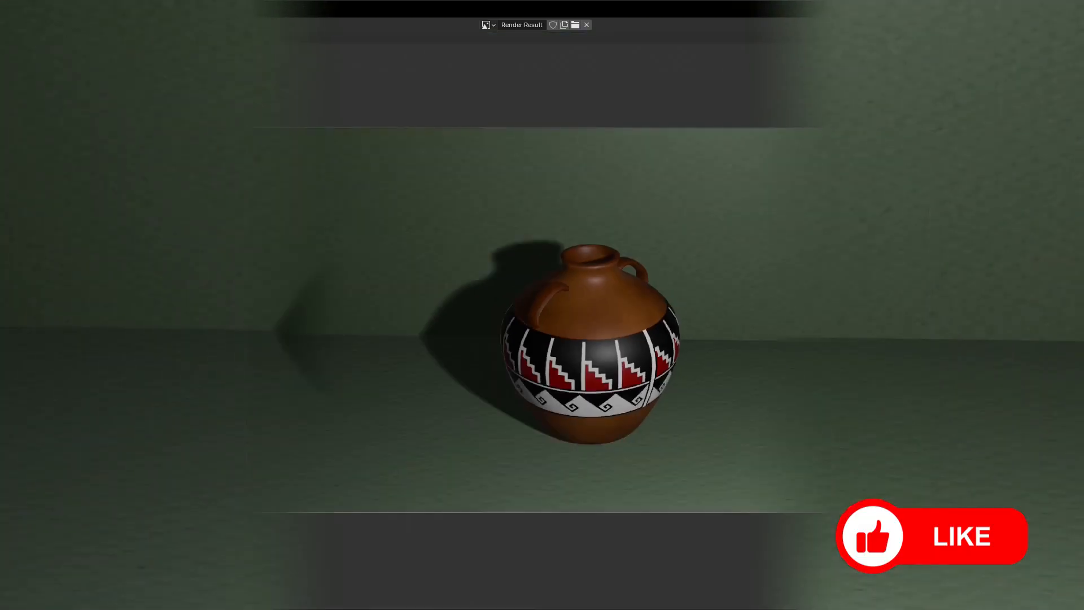